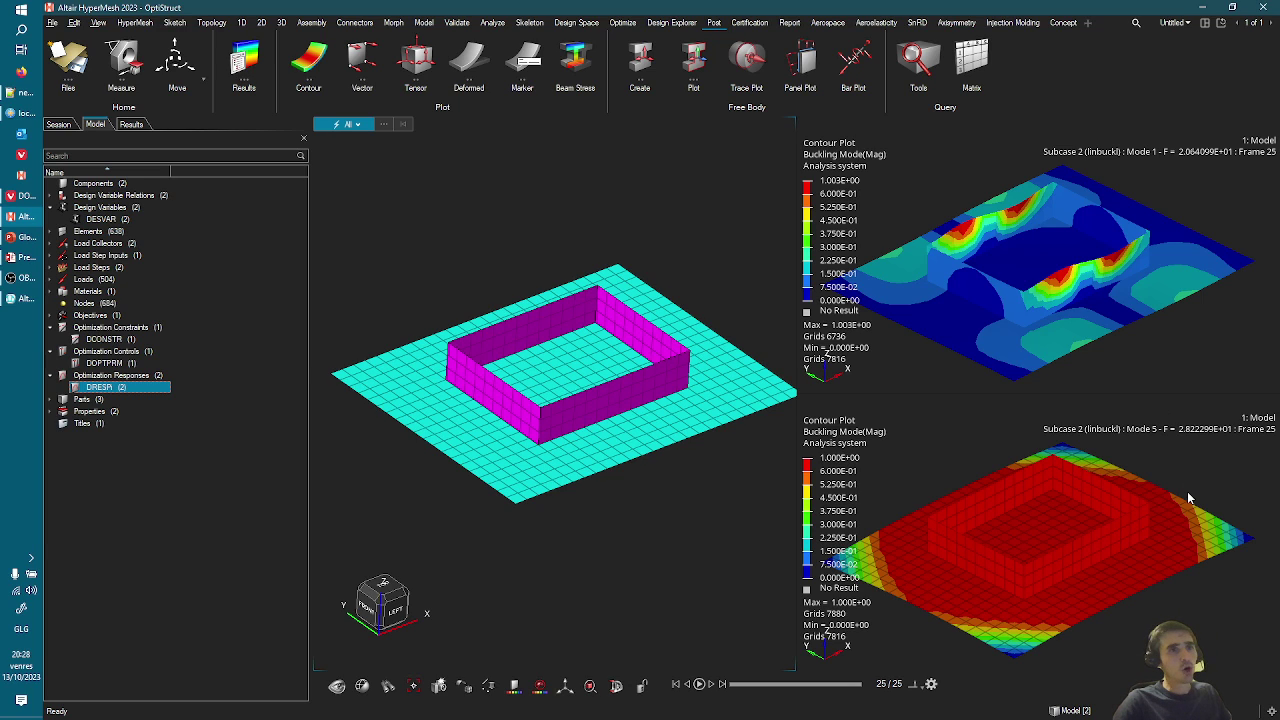
- Inspect the mode 1 and mode 5 buckling contour plots, viewing the mode 5 plate from a different angle
{"action": "left_click", "coordinate": [1210, 366]}
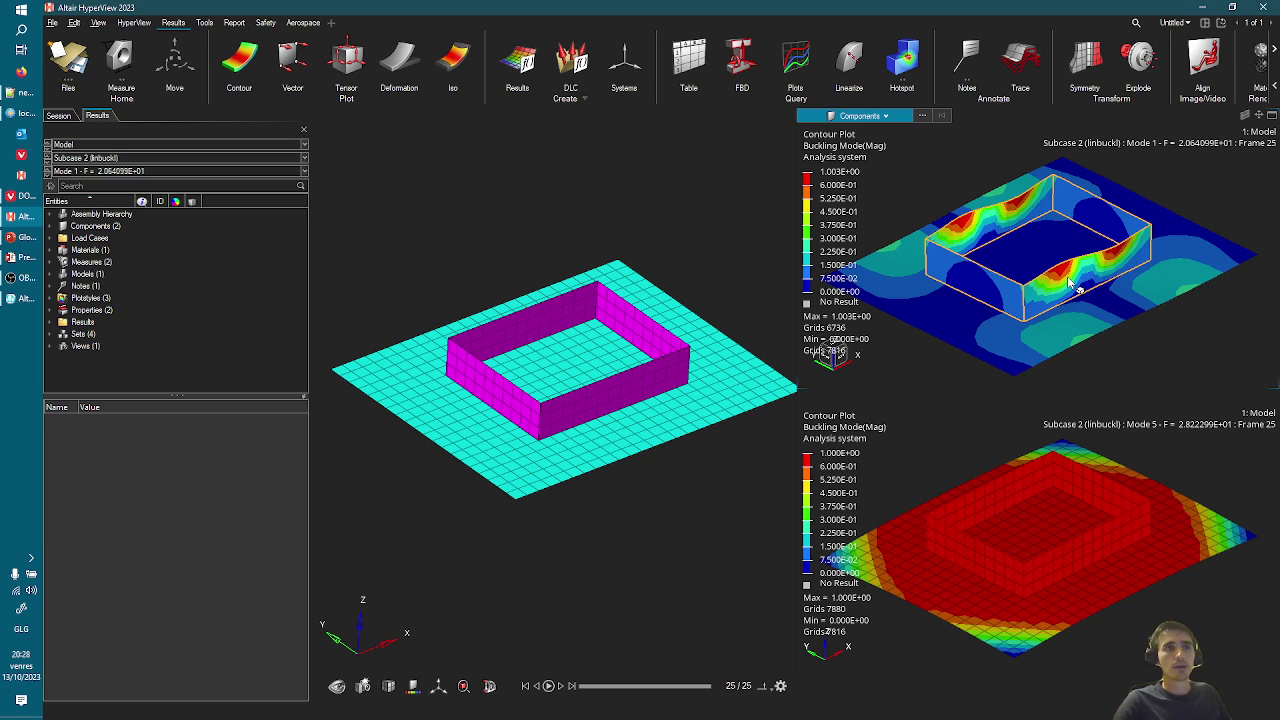
{"action": "mouse_move", "coordinate": [1078, 283]}
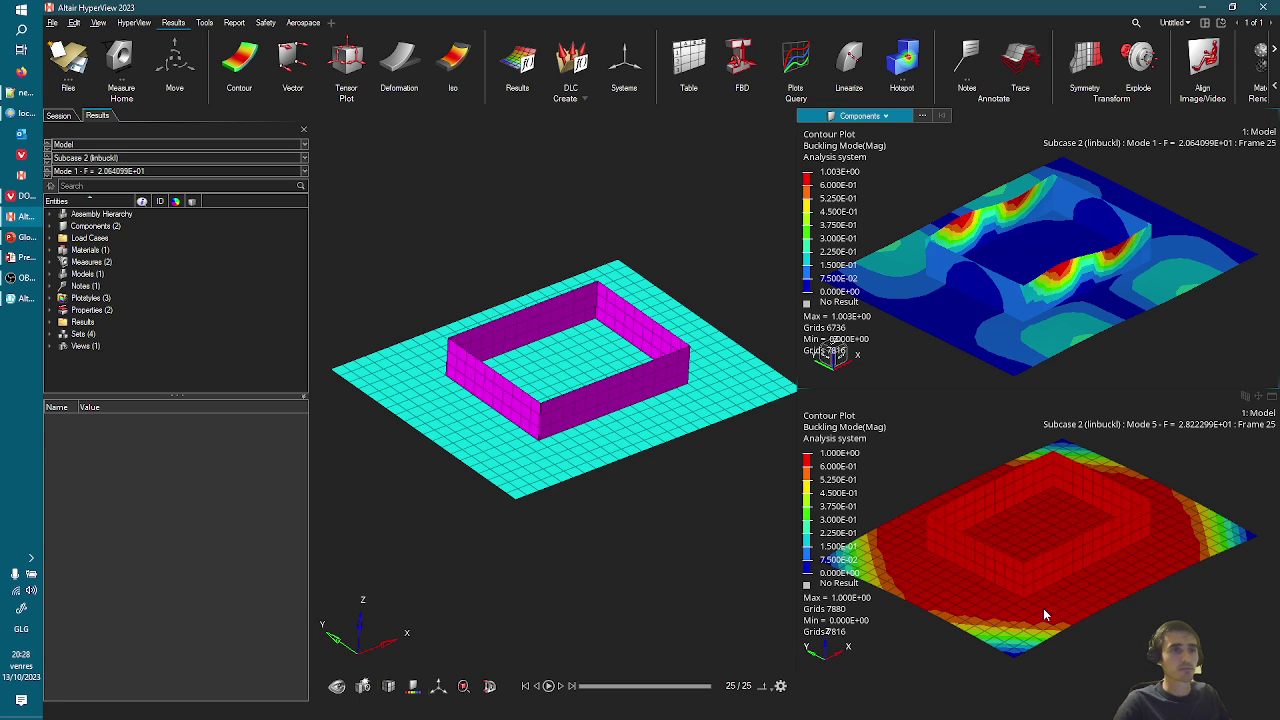
{"action": "middle_click_drag", "start_coordinate": [1095, 611], "coordinate": [1000, 560]}
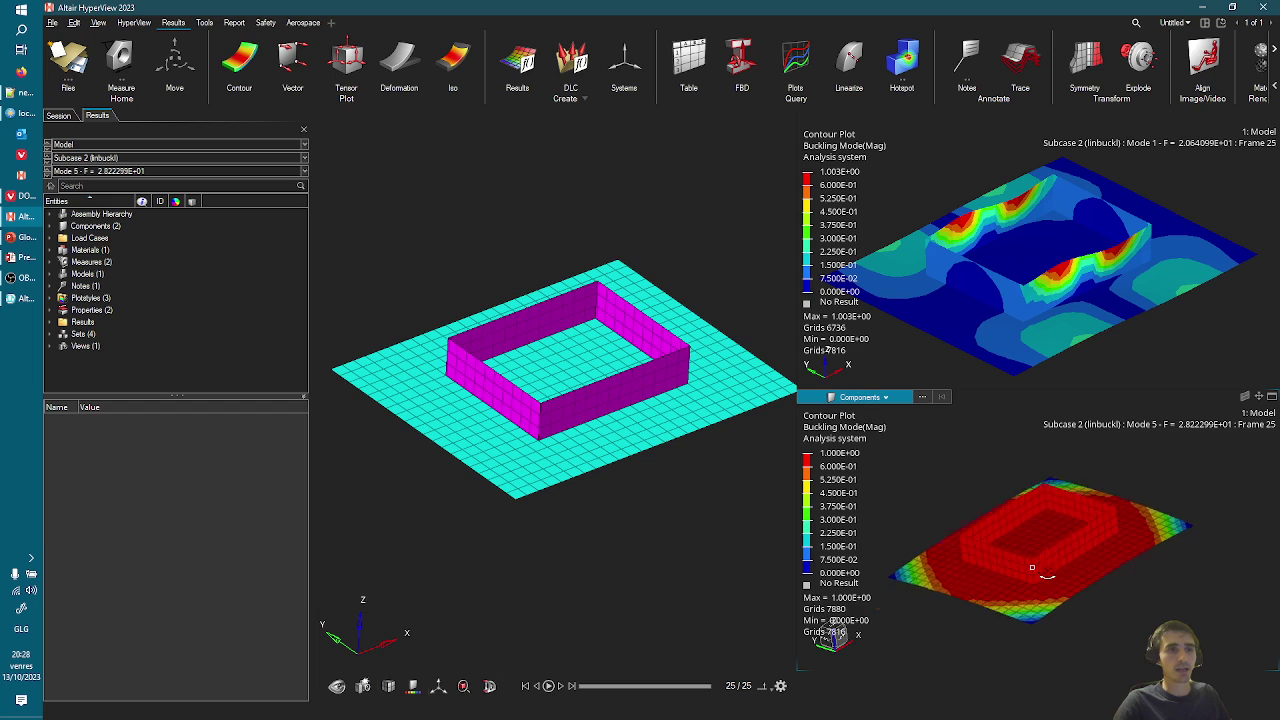
{"action": "scroll", "coordinate": [960, 555], "scroll_direction": "up", "scroll_amount": 3}
{"action": "scroll", "coordinate": [1030, 568], "scroll_direction": "down", "scroll_amount": 3}
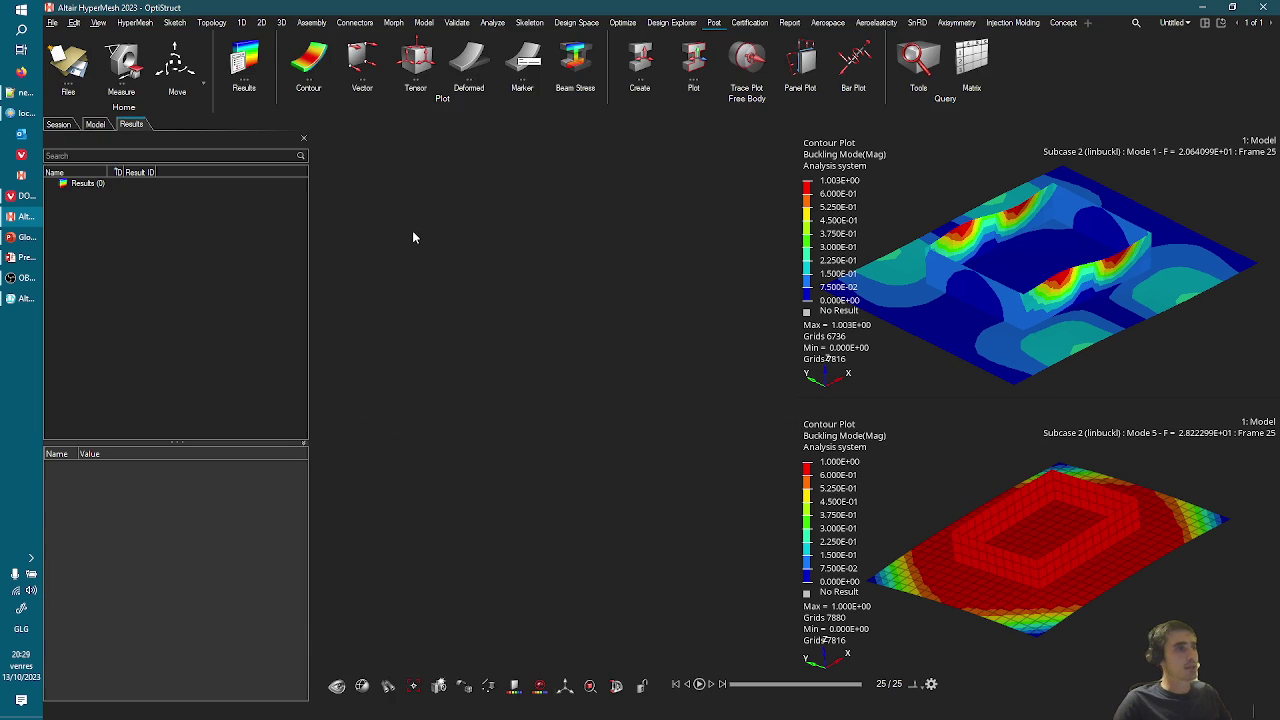
- Review the definitions of both DESVAR design variables, dv and dv.1, in the model
{"action": "left_click", "coordinate": [95, 124]}
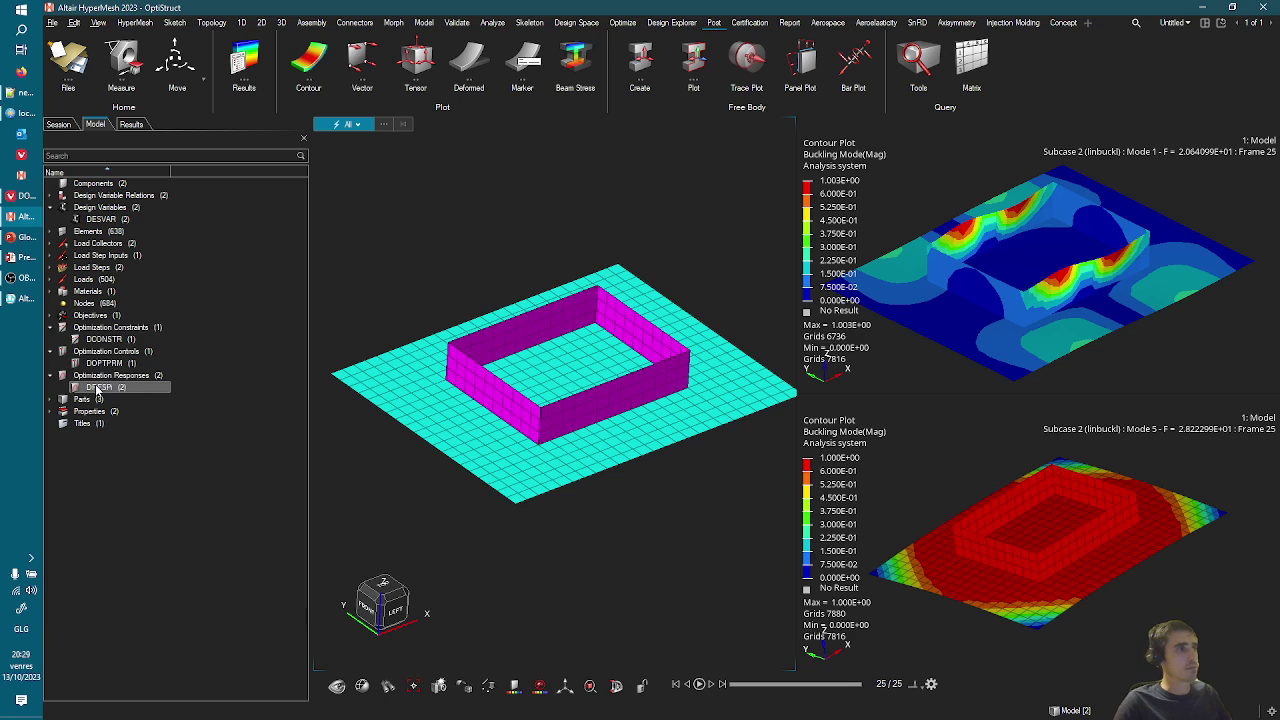
{"action": "double_click", "coordinate": [107, 221]}
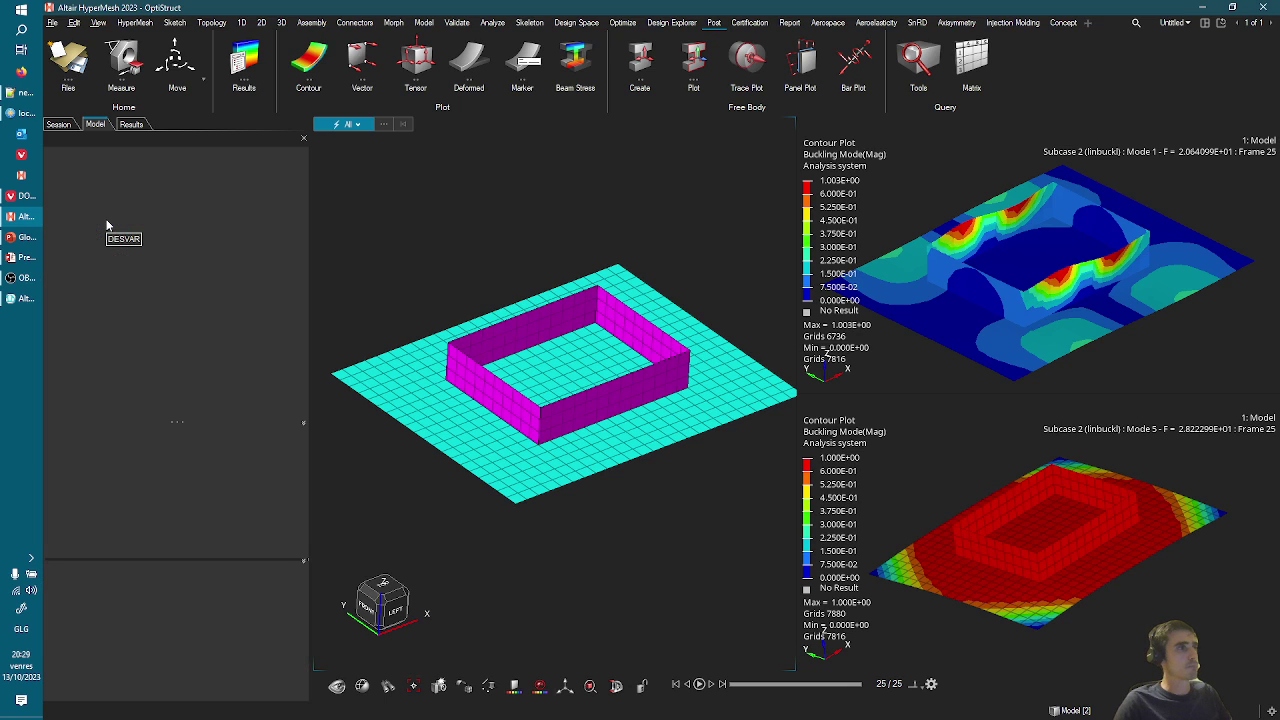
{"action": "left_click", "coordinate": [75, 186]}
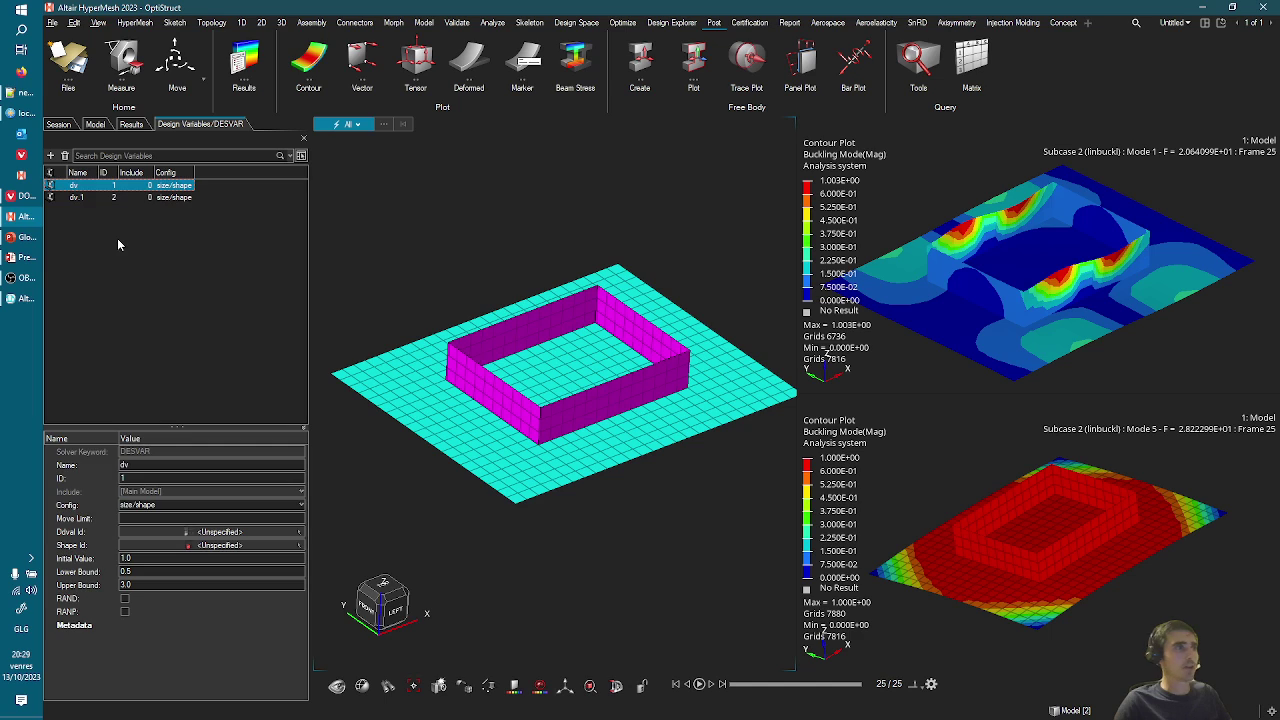
{"action": "left_click", "coordinate": [80, 198]}
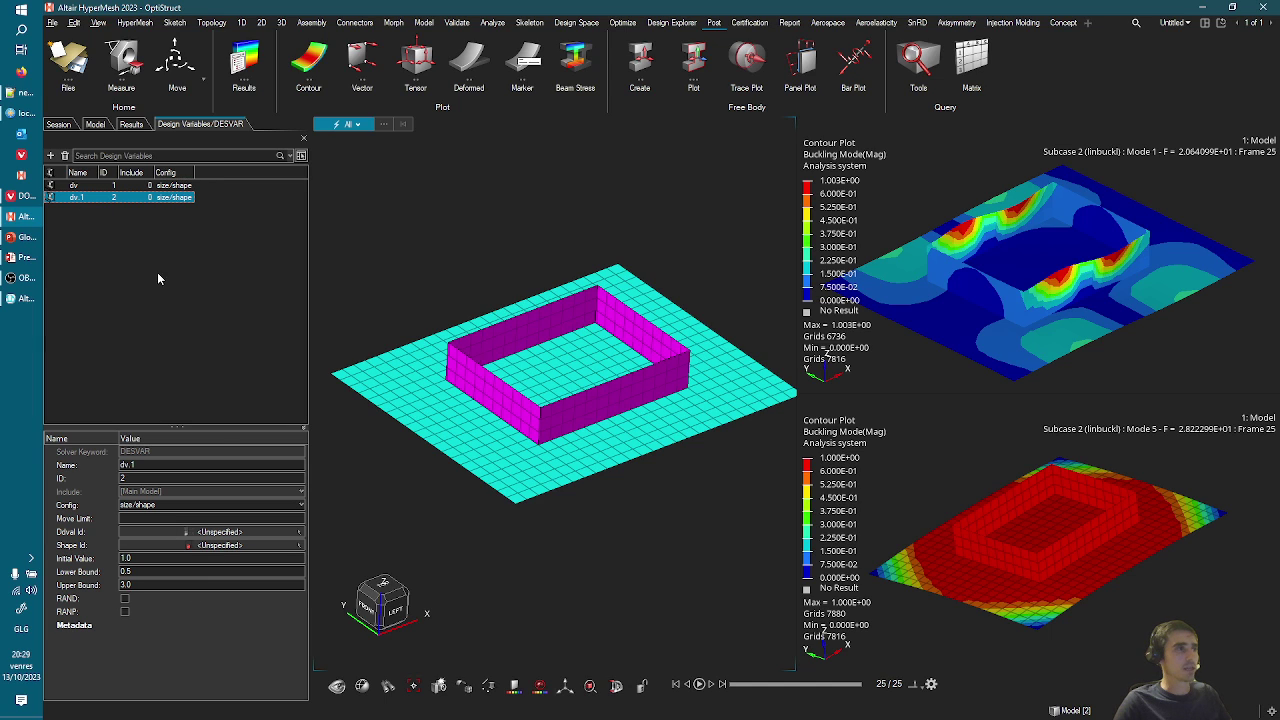
- Expand the design variable relations and objectives, and review the bk and mass optimization responses
{"action": "left_click", "coordinate": [95, 124]}
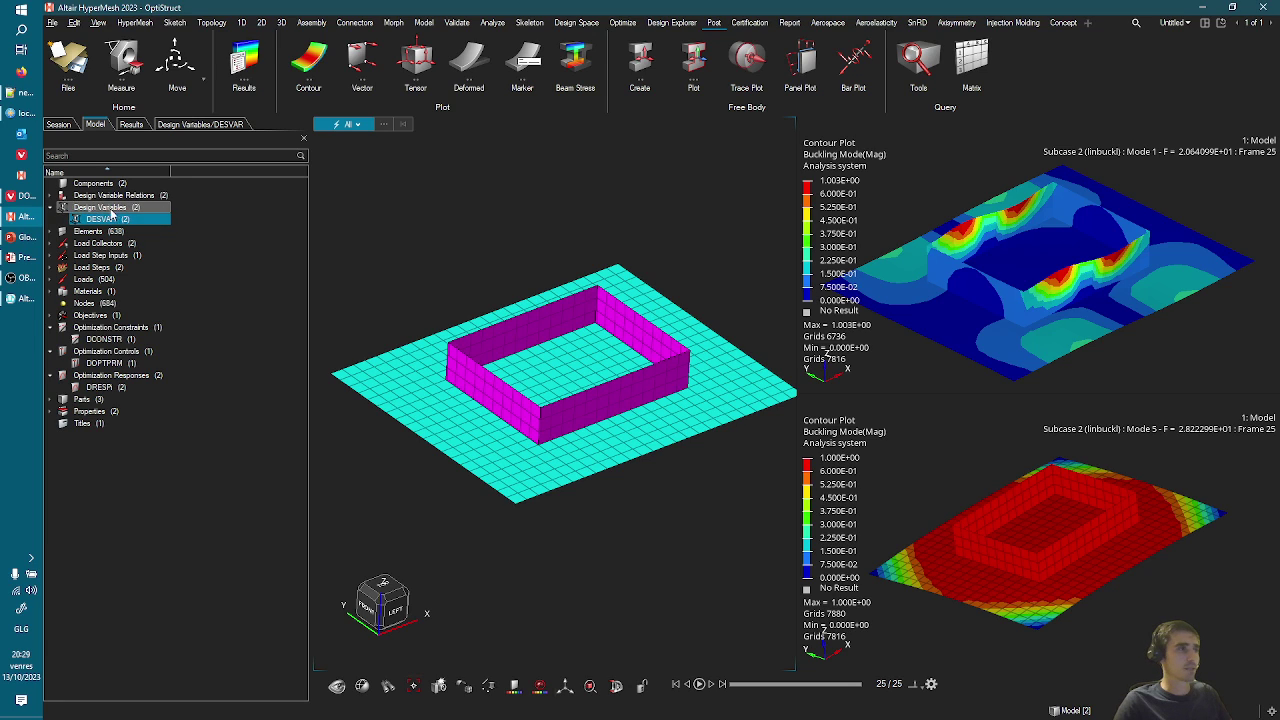
{"action": "left_click", "coordinate": [51, 196]}
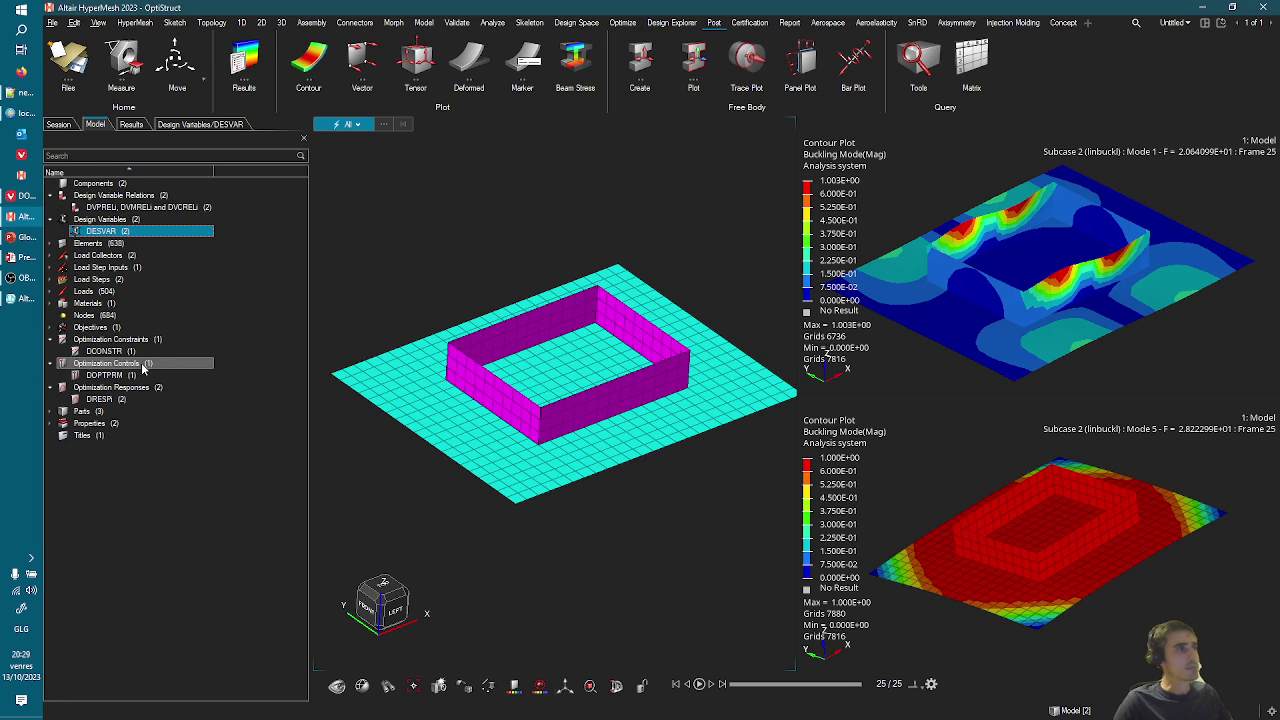
{"action": "left_click", "coordinate": [51, 328]}
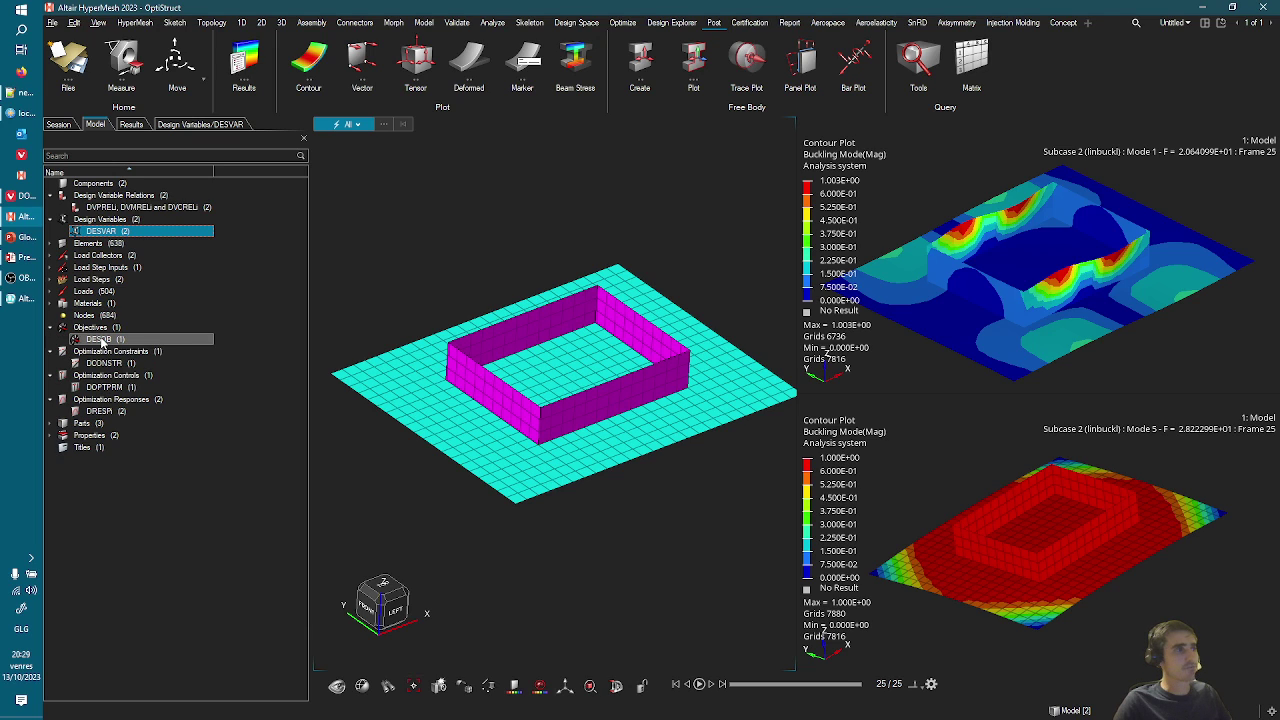
{"action": "double_click", "coordinate": [103, 416]}
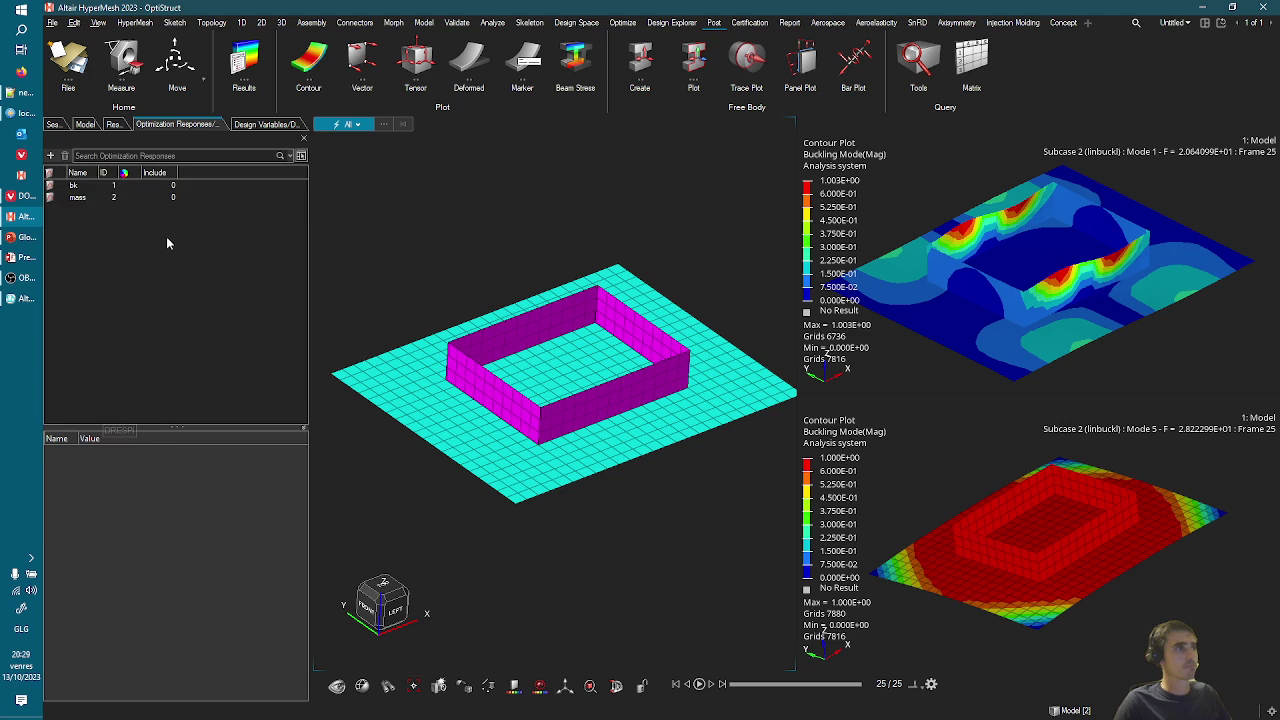
{"action": "left_click", "coordinate": [75, 199]}
{"action": "left_click", "coordinate": [74, 186]}
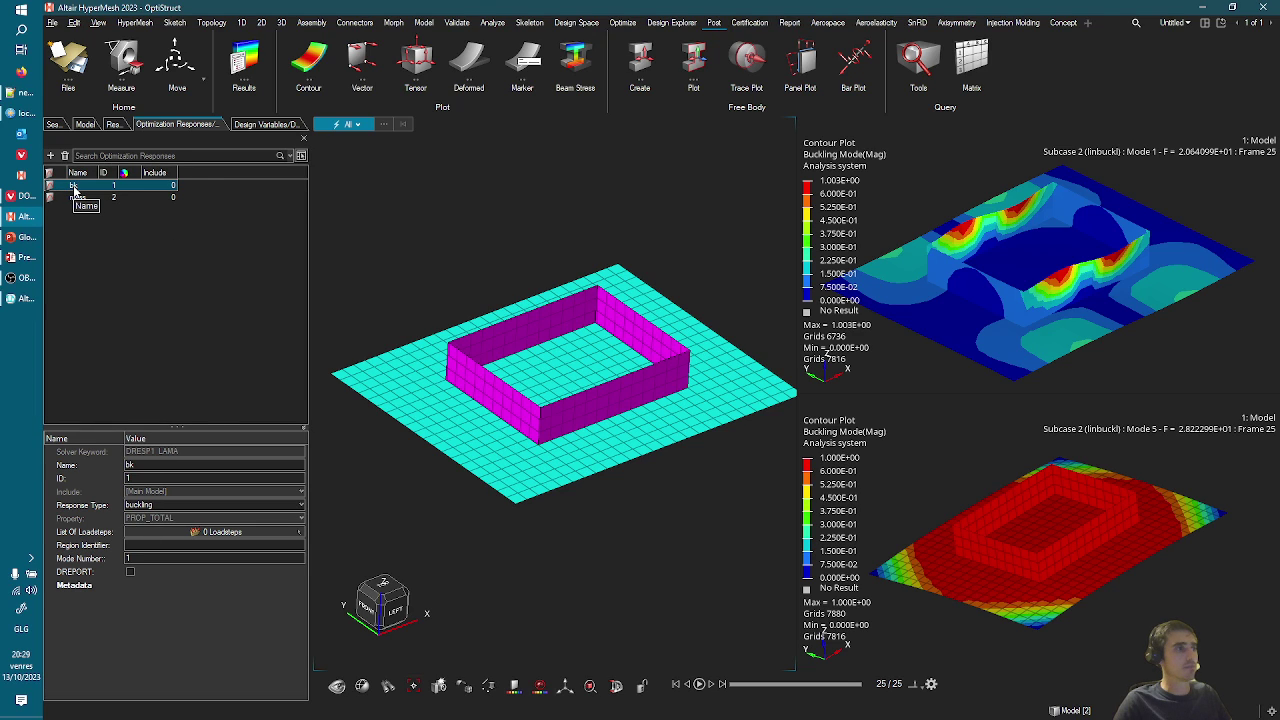
- Review the bf optimization constraint, including its lower bound and its lower bound of local buckling
{"action": "left_click", "coordinate": [86, 124]}
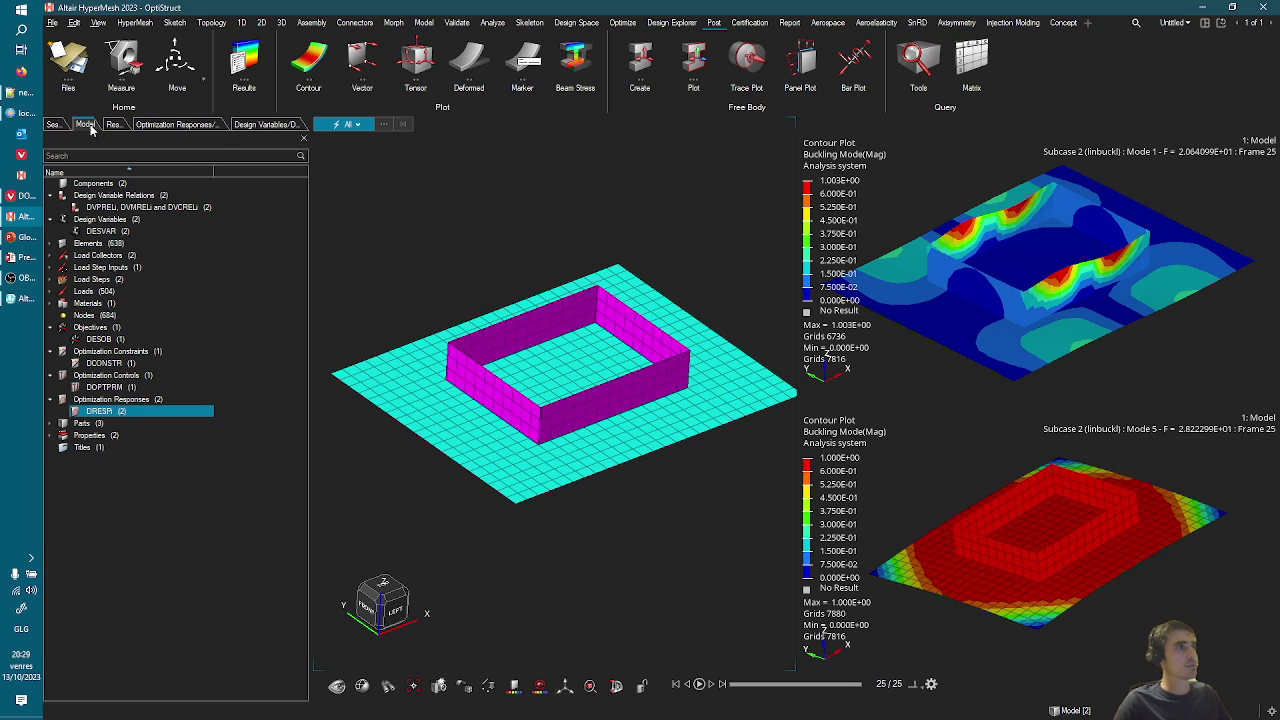
{"action": "double_click", "coordinate": [103, 363]}
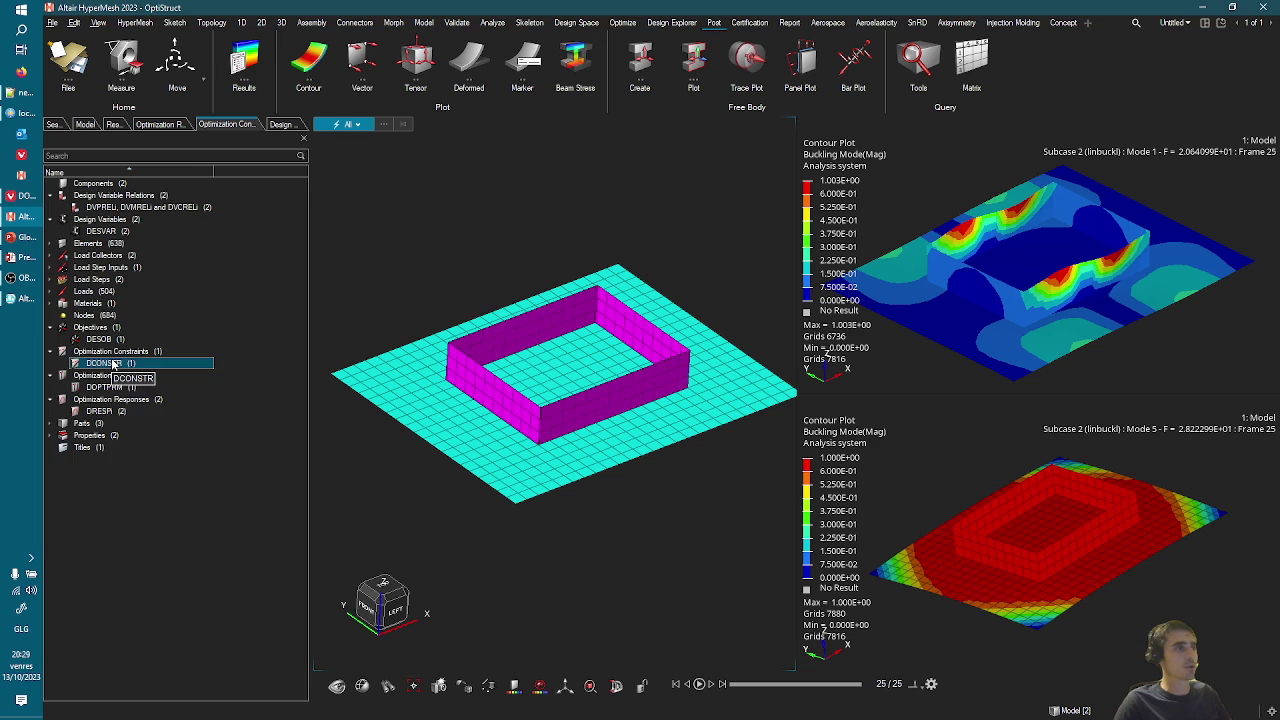
{"action": "left_click", "coordinate": [85, 186]}
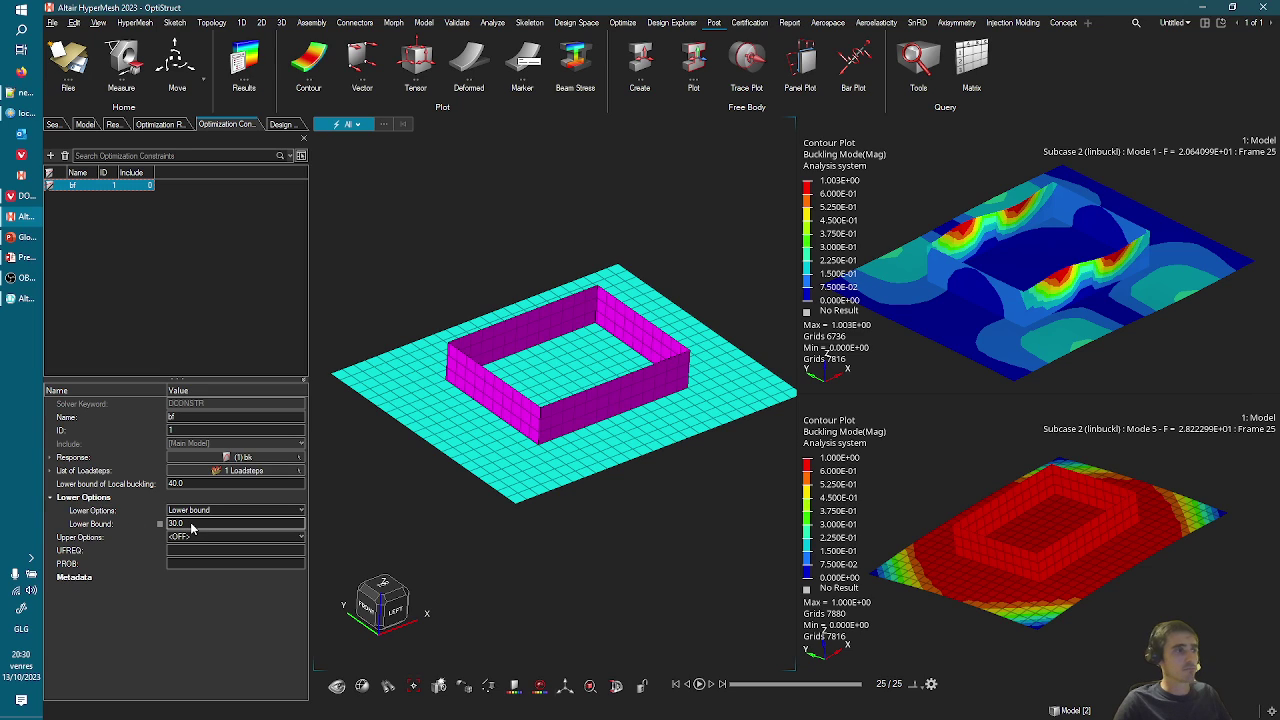
{"action": "mouse_move", "coordinate": [117, 527]}
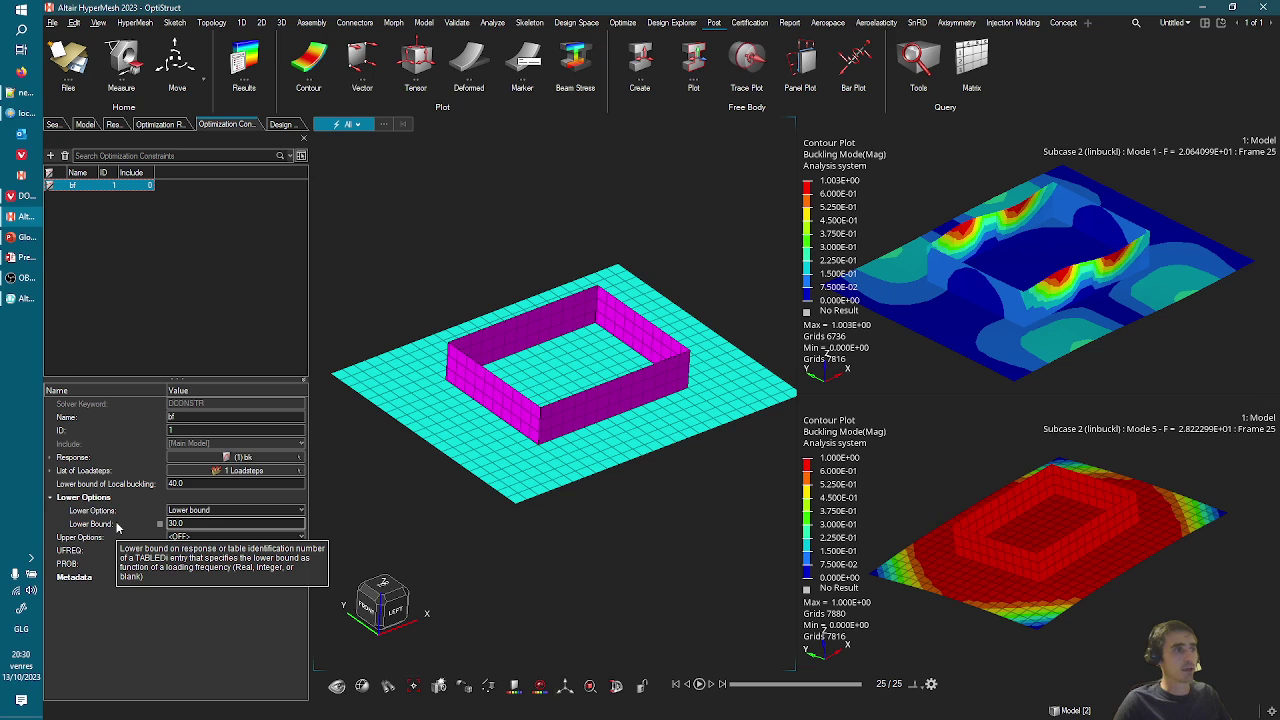
{"action": "left_click", "coordinate": [252, 322]}
{"action": "left_click", "coordinate": [85, 186]}
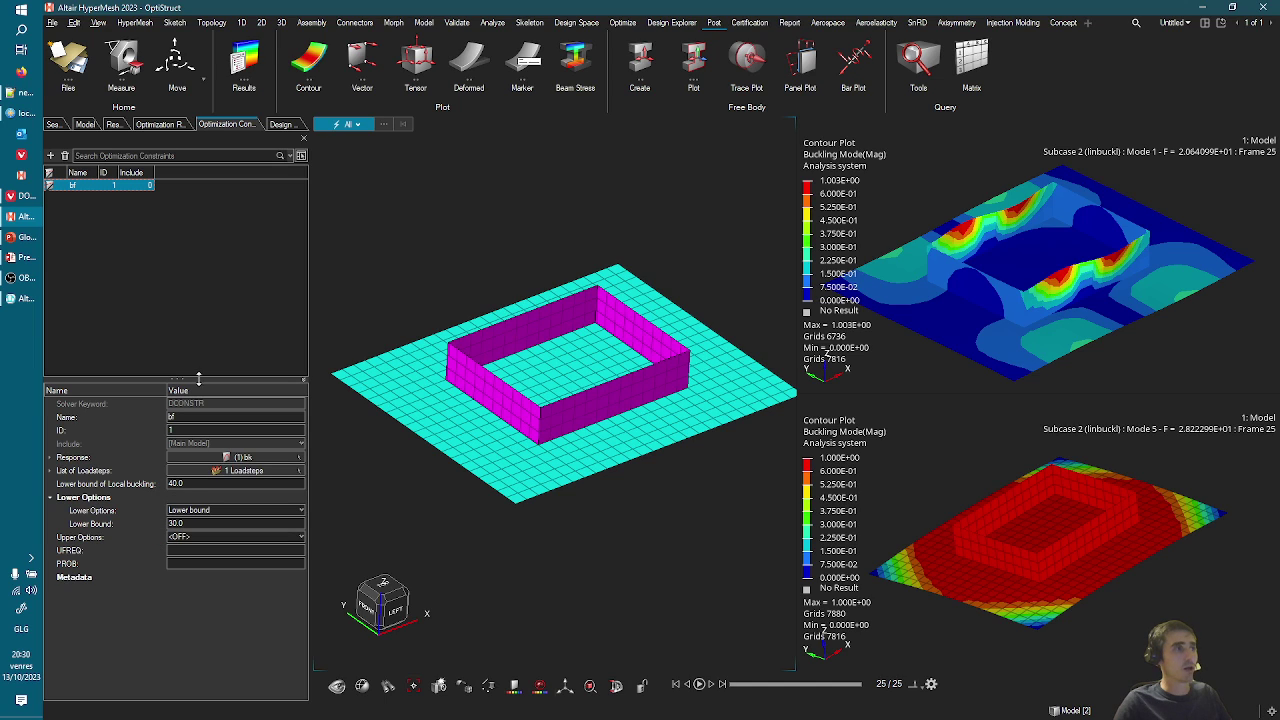
{"action": "left_click", "coordinate": [202, 280]}
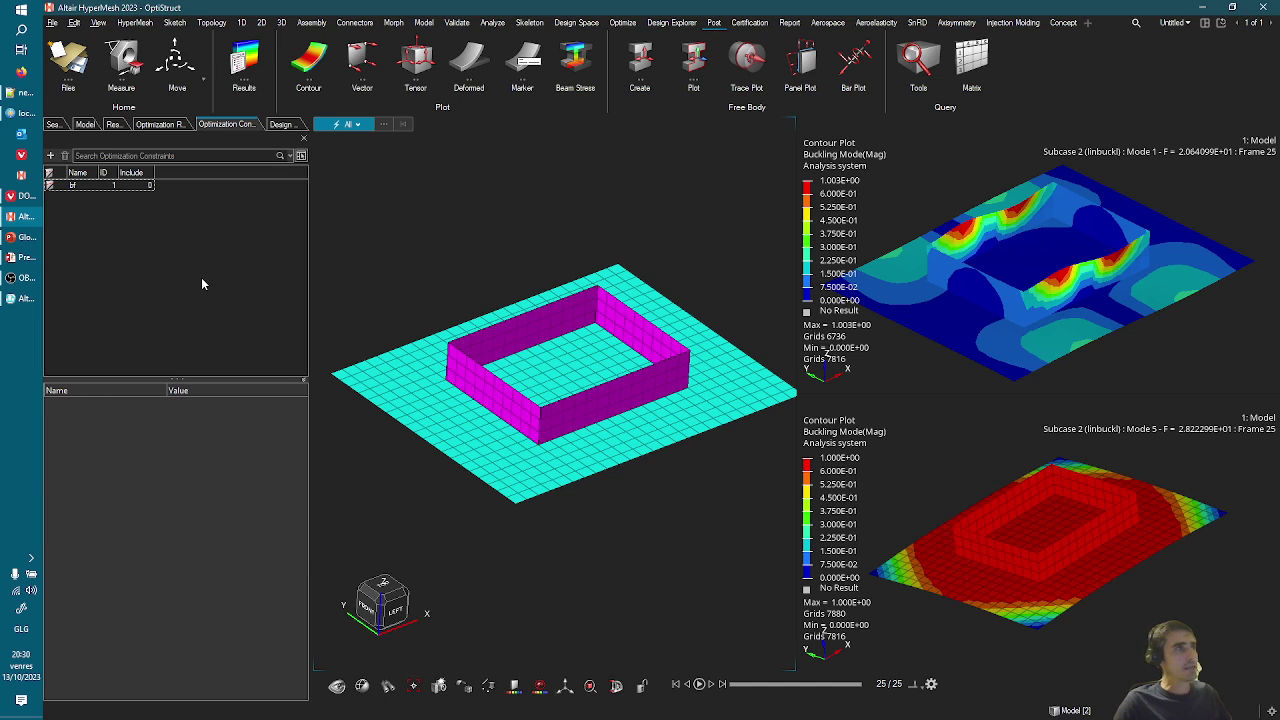
- Switch to Notepad++ and open the solver deck HM29opt.fem from the localvsglobal folder
{"action": "mouse_move", "coordinate": [21, 98]}
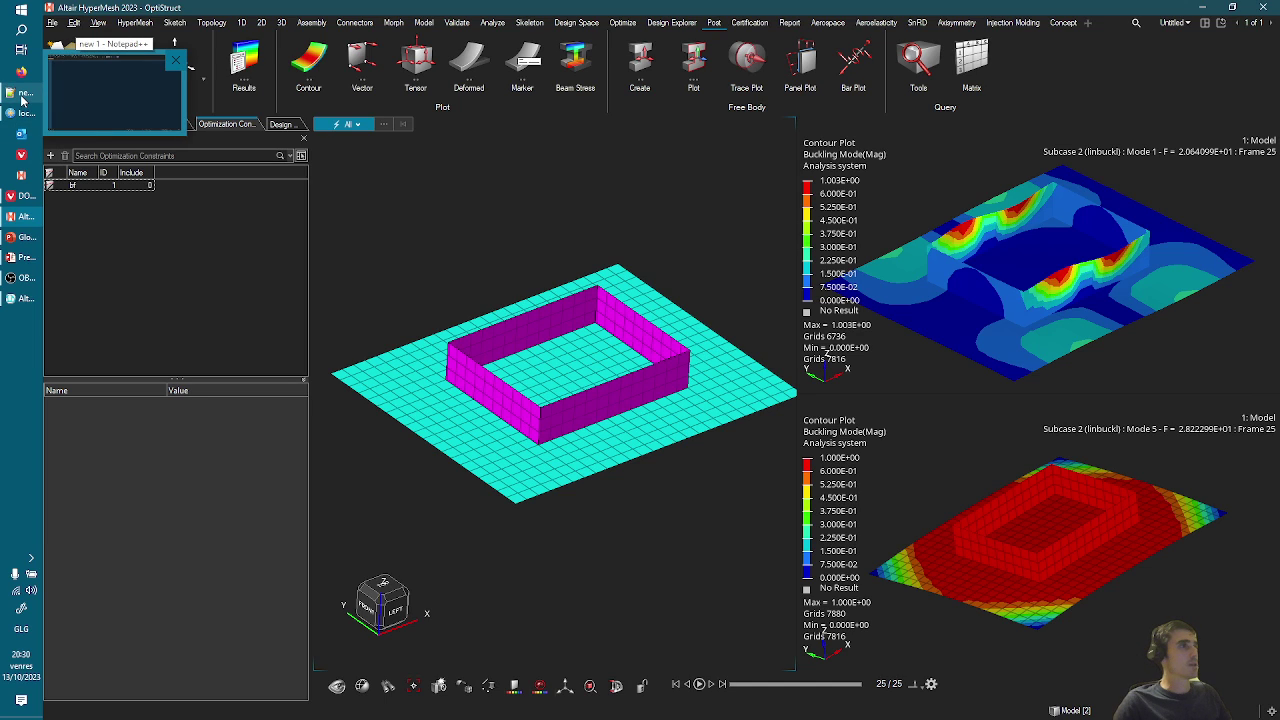
{"action": "left_click", "coordinate": [21, 98]}
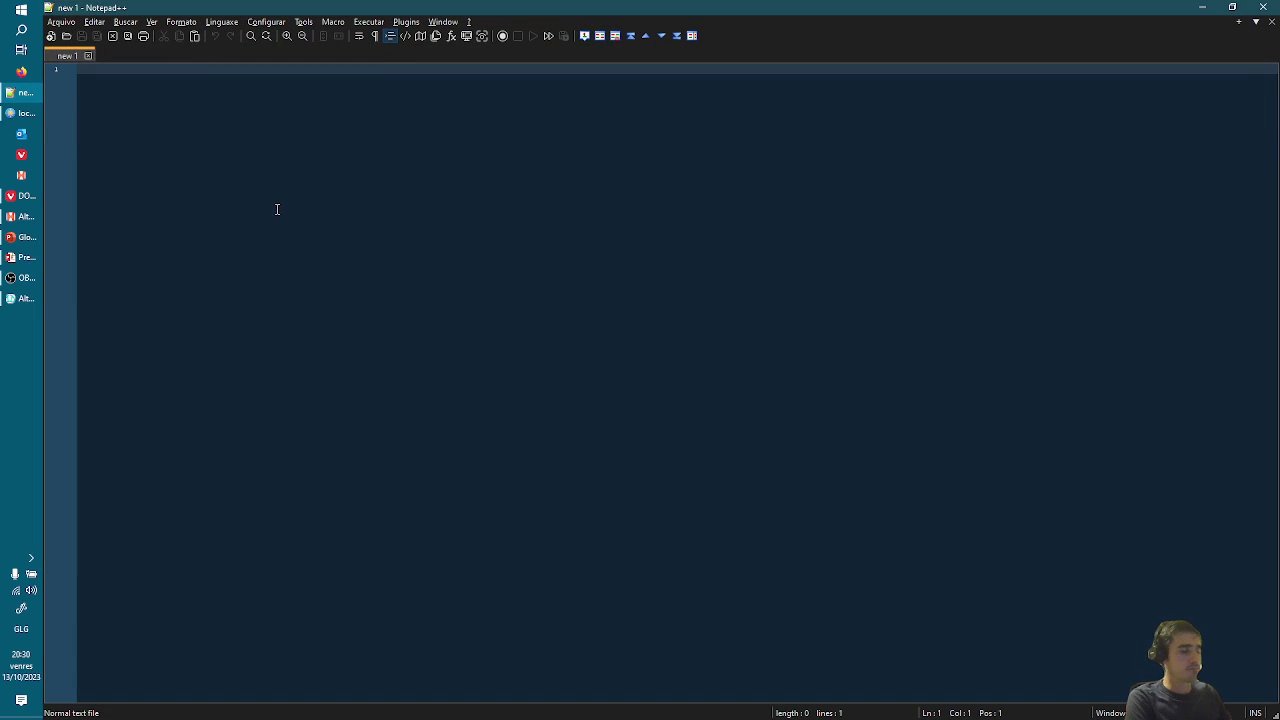
{"action": "key", "text": "ctrl+o"}
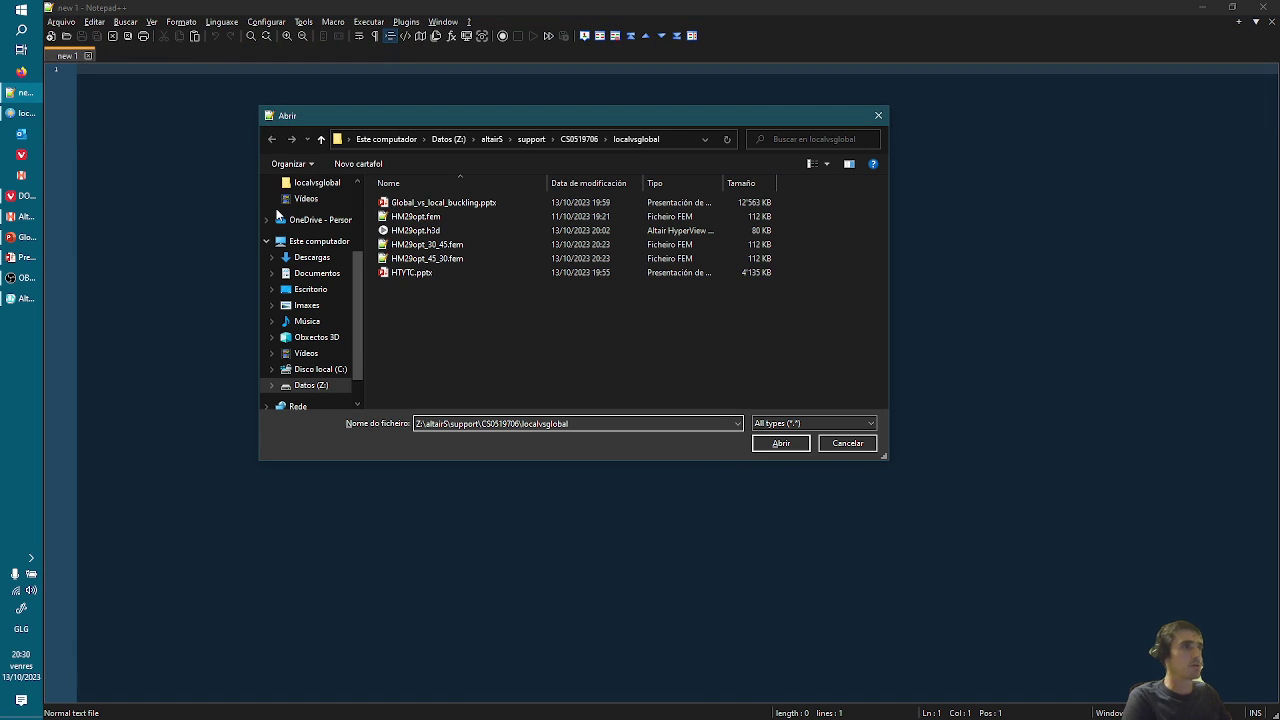
{"action": "double_click", "coordinate": [416, 216]}
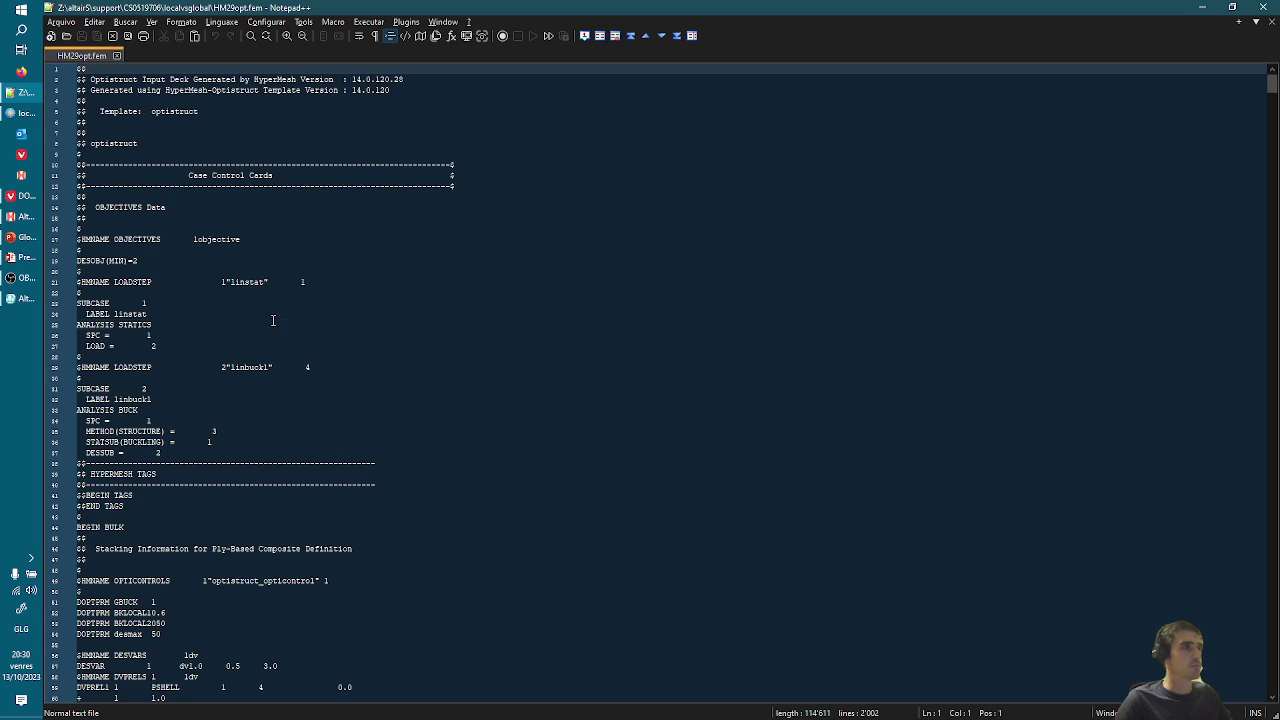
- Examine the linstat and linbuckl subcase definitions and the DESOBJ objective in the deck's case control section
{"action": "left_click", "coordinate": [359, 322]}
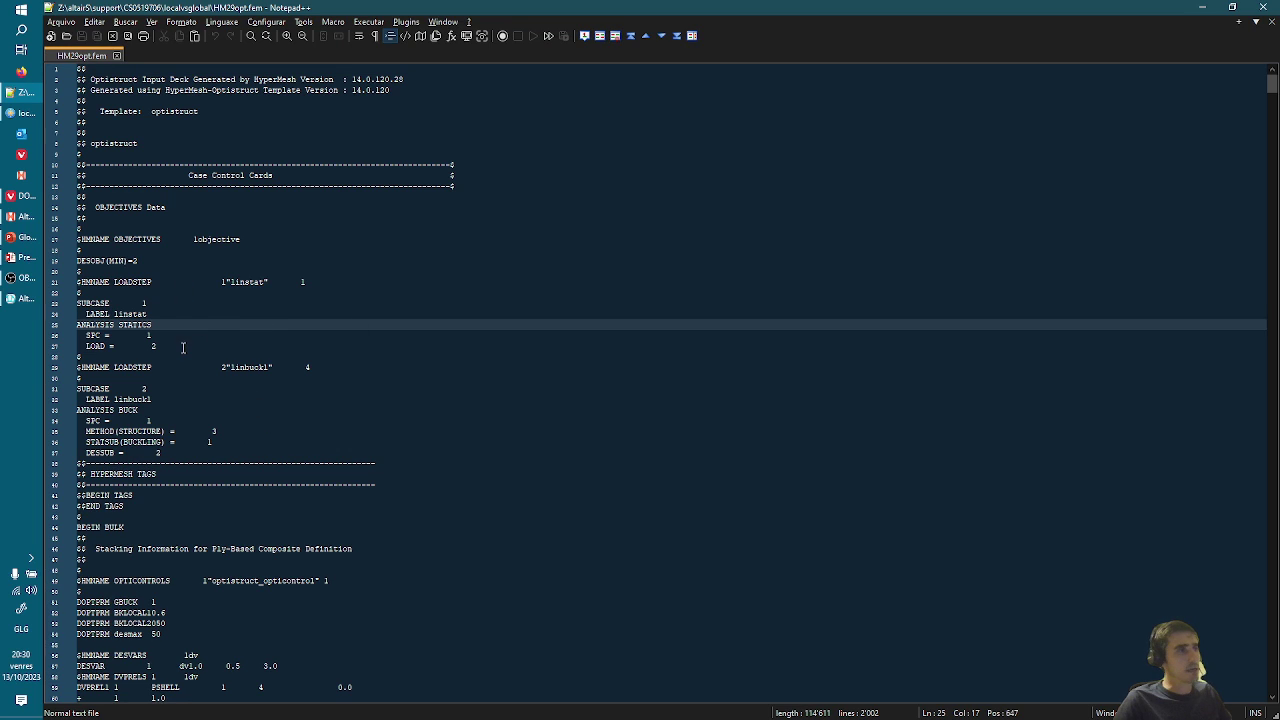
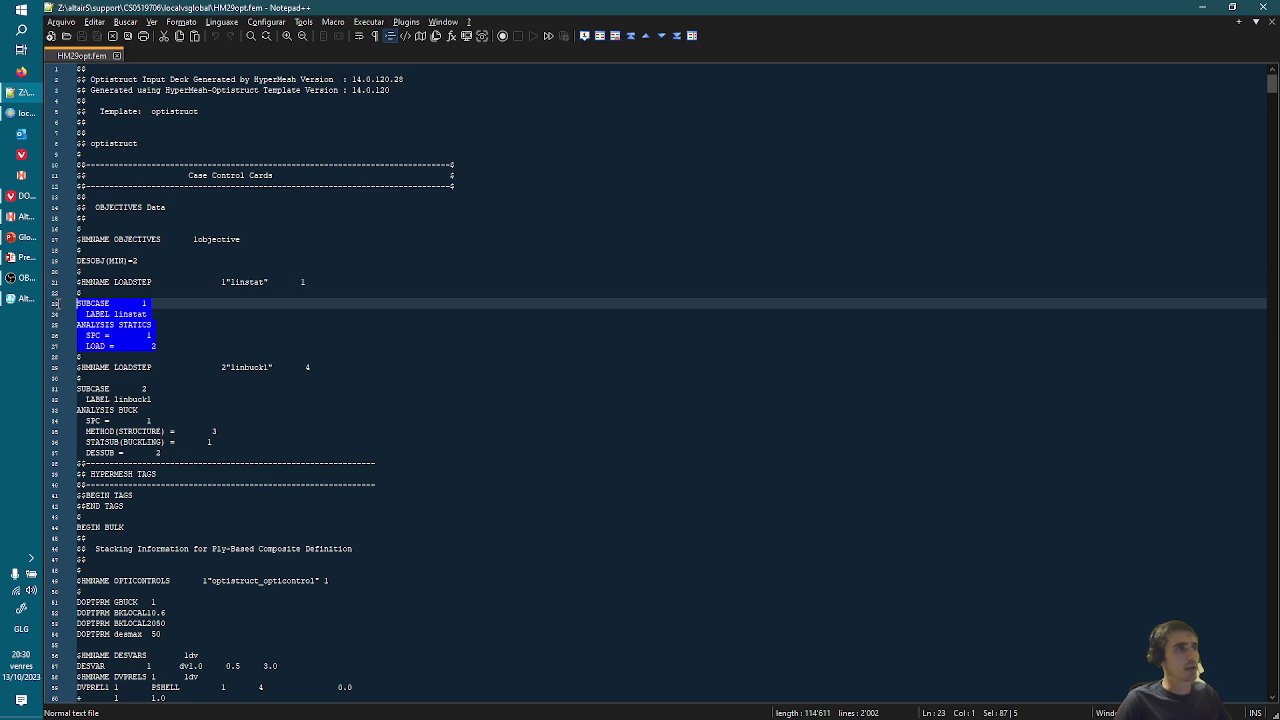
{"action": "left_click", "coordinate": [153, 317]}
{"action": "scroll", "coordinate": [120, 340], "scroll_direction": "down", "scroll_amount": 2}
{"action": "left_click_drag", "start_coordinate": [66, 388], "coordinate": [66, 318]}
{"action": "left_click", "coordinate": [257, 367]}
{"action": "scroll", "coordinate": [305, 369], "scroll_direction": "down", "scroll_amount": 3}
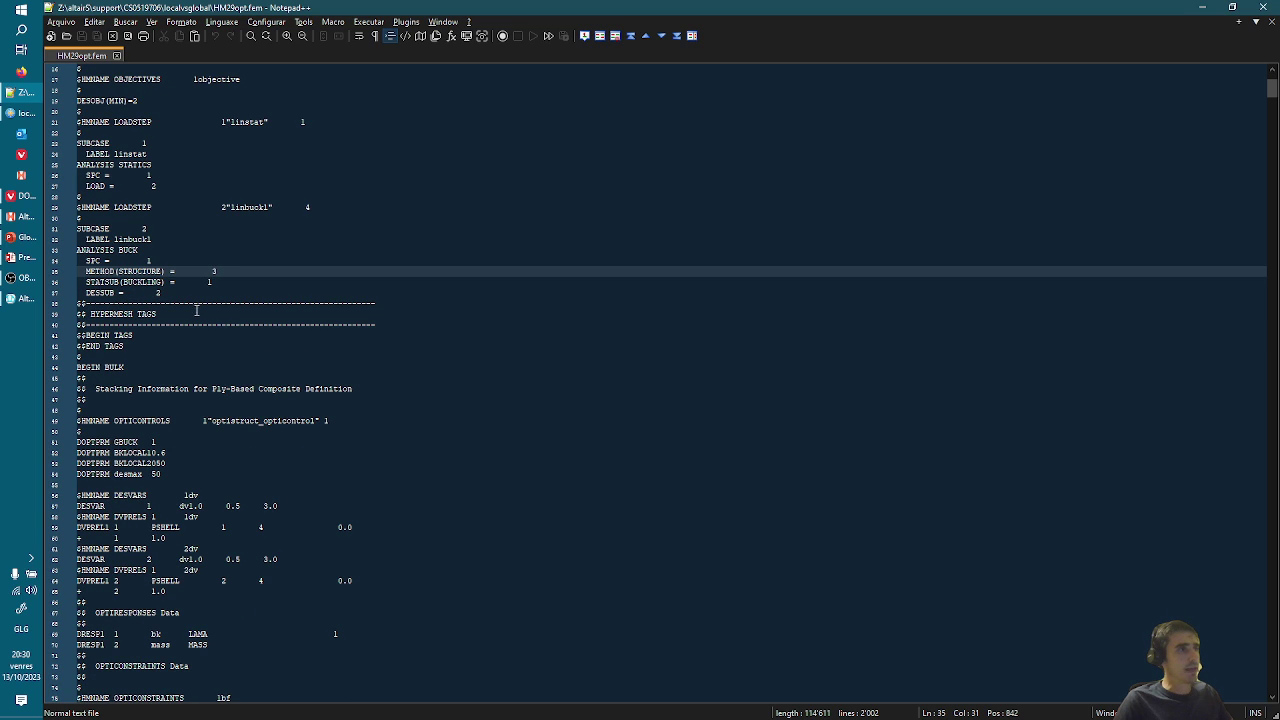
{"action": "scroll", "coordinate": [192, 272], "scroll_direction": "up", "scroll_amount": 2}
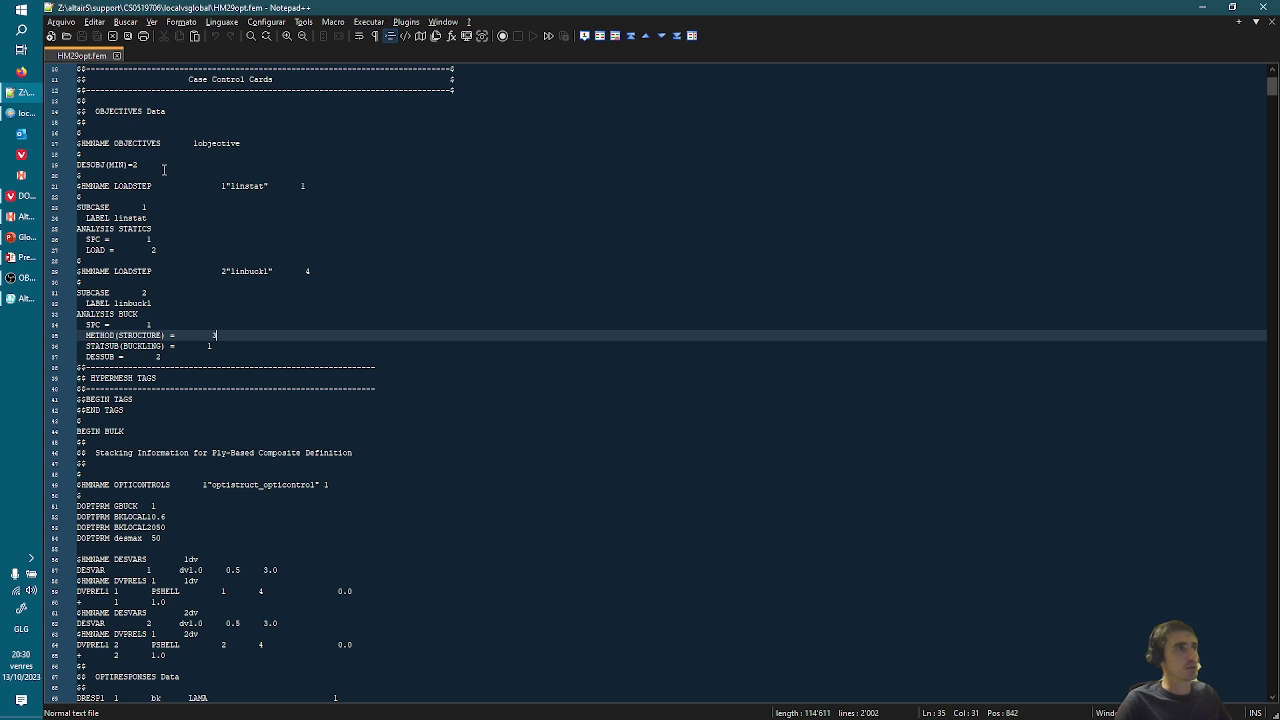
{"action": "left_click_drag", "start_coordinate": [155, 168], "coordinate": [84, 168]}
{"action": "left_click_drag", "start_coordinate": [180, 350], "coordinate": [78, 348]}
{"action": "left_click", "coordinate": [414, 388]}
- Examine the DESVAR and DVPREL1 design variable cards and the two DRESP1 response cards in the deck
{"action": "scroll", "coordinate": [420, 386], "scroll_direction": "down", "scroll_amount": 6}
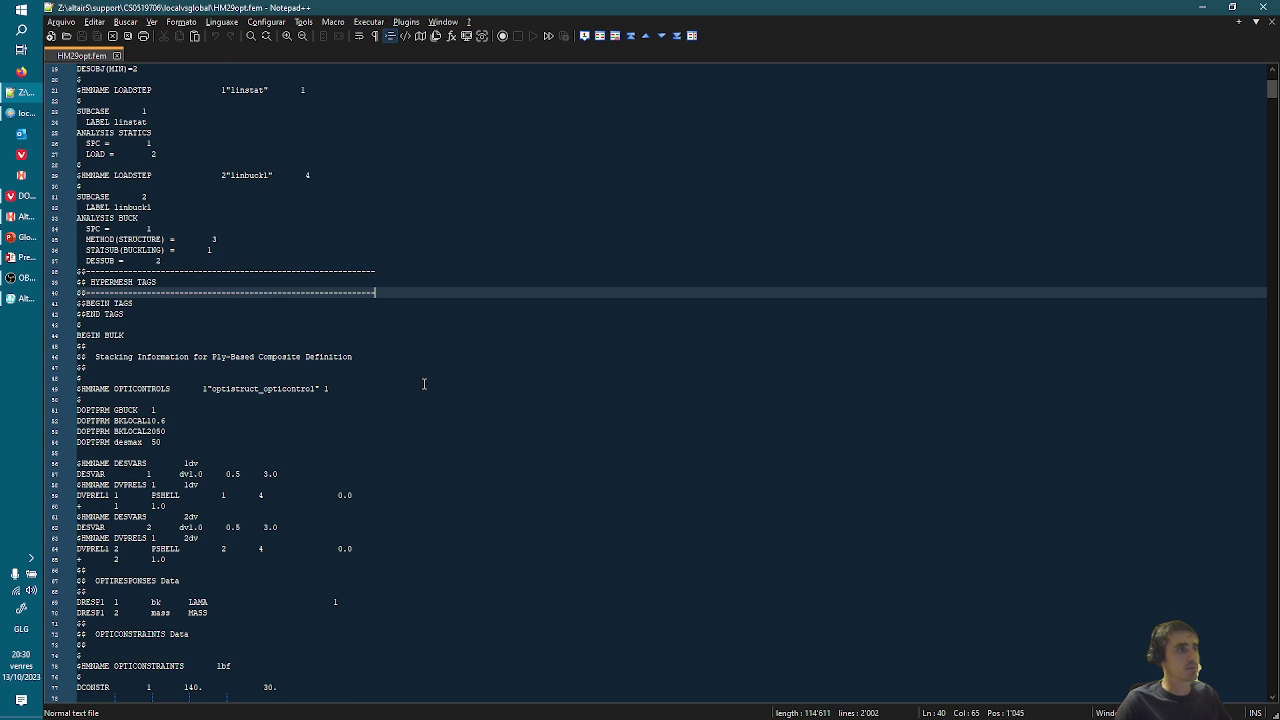
{"action": "scroll", "coordinate": [240, 380], "scroll_direction": "down", "scroll_amount": 2}
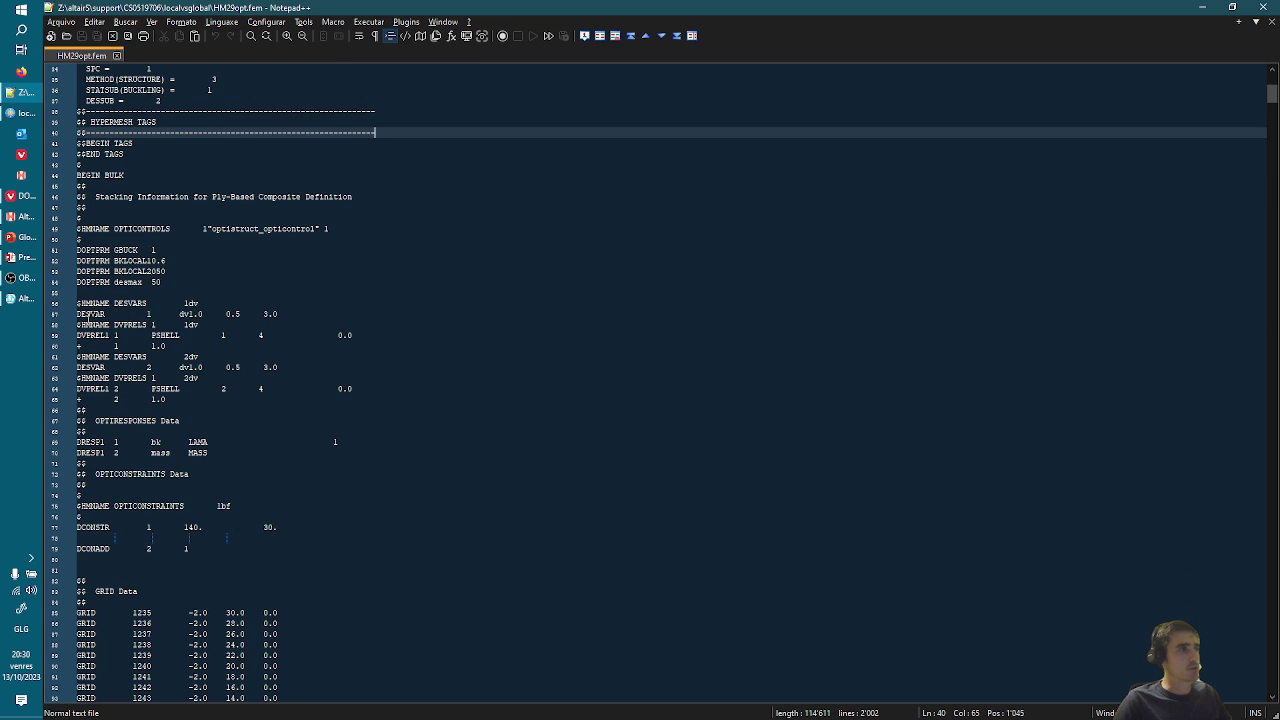
{"action": "double_click", "coordinate": [89, 314]}
{"action": "double_click", "coordinate": [93, 388]}
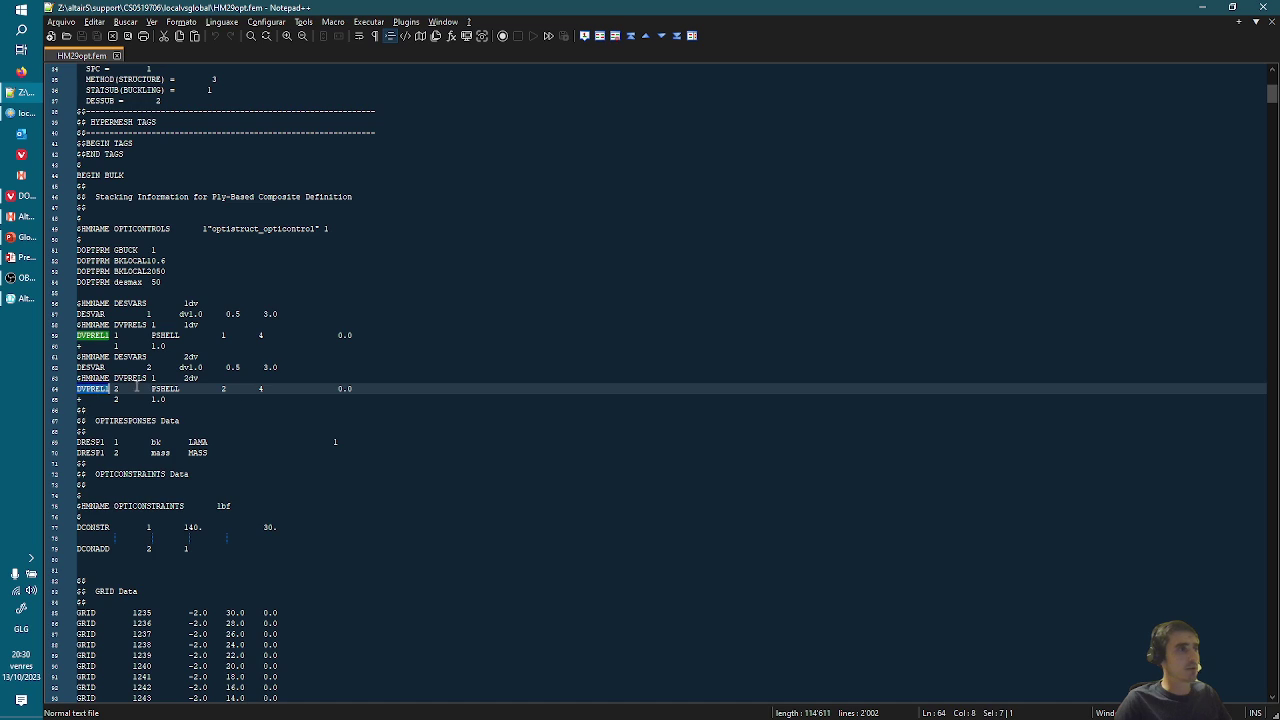
{"action": "scroll", "coordinate": [367, 398], "scroll_direction": "down", "scroll_amount": 2}
{"action": "double_click", "coordinate": [91, 378]}
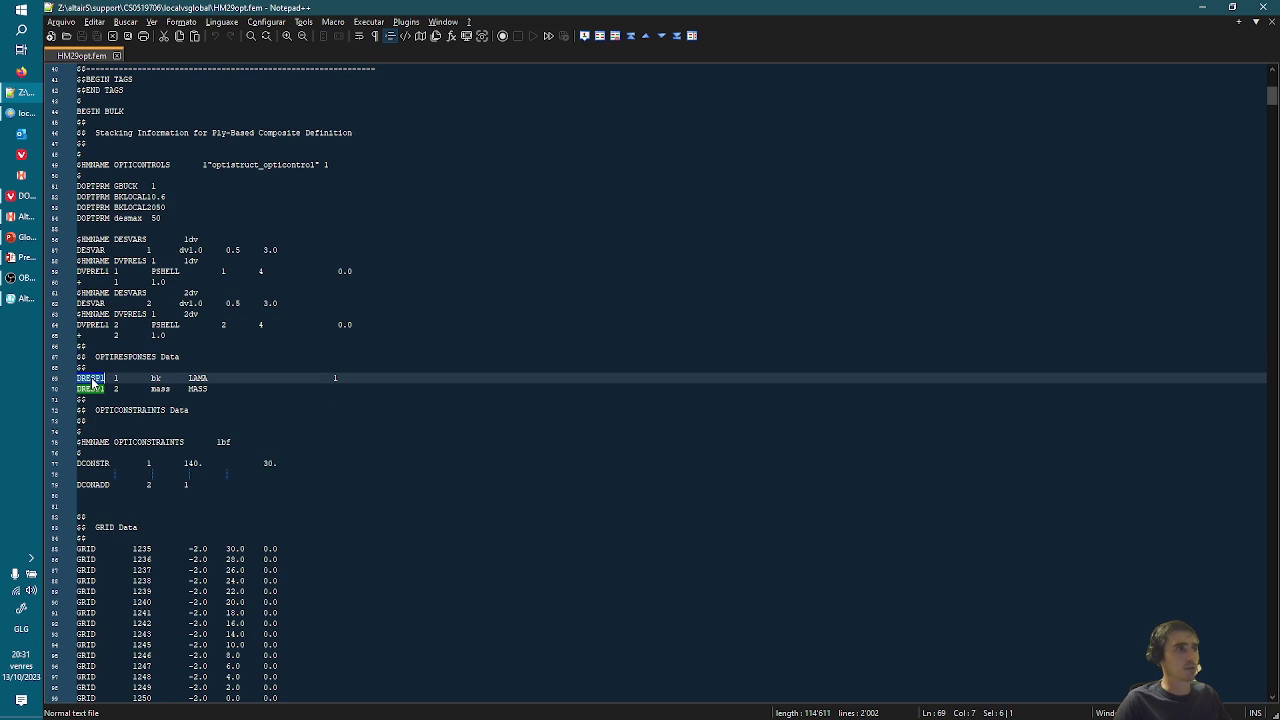
{"action": "double_click", "coordinate": [91, 388]}
- Examine the DCONSTR card under the optimization constraints, including its local and global buckling bound fields
{"action": "double_click", "coordinate": [98, 464]}
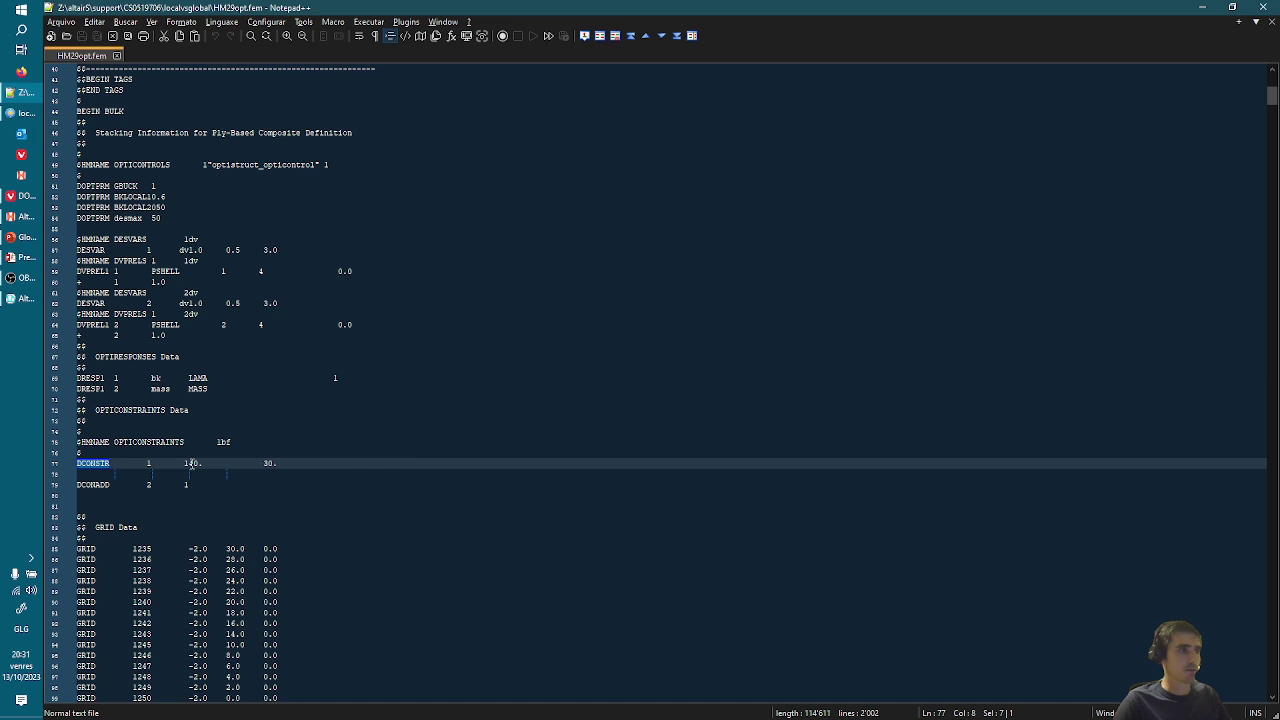
{"action": "left_click_drag", "start_coordinate": [308, 463], "coordinate": [54, 463]}
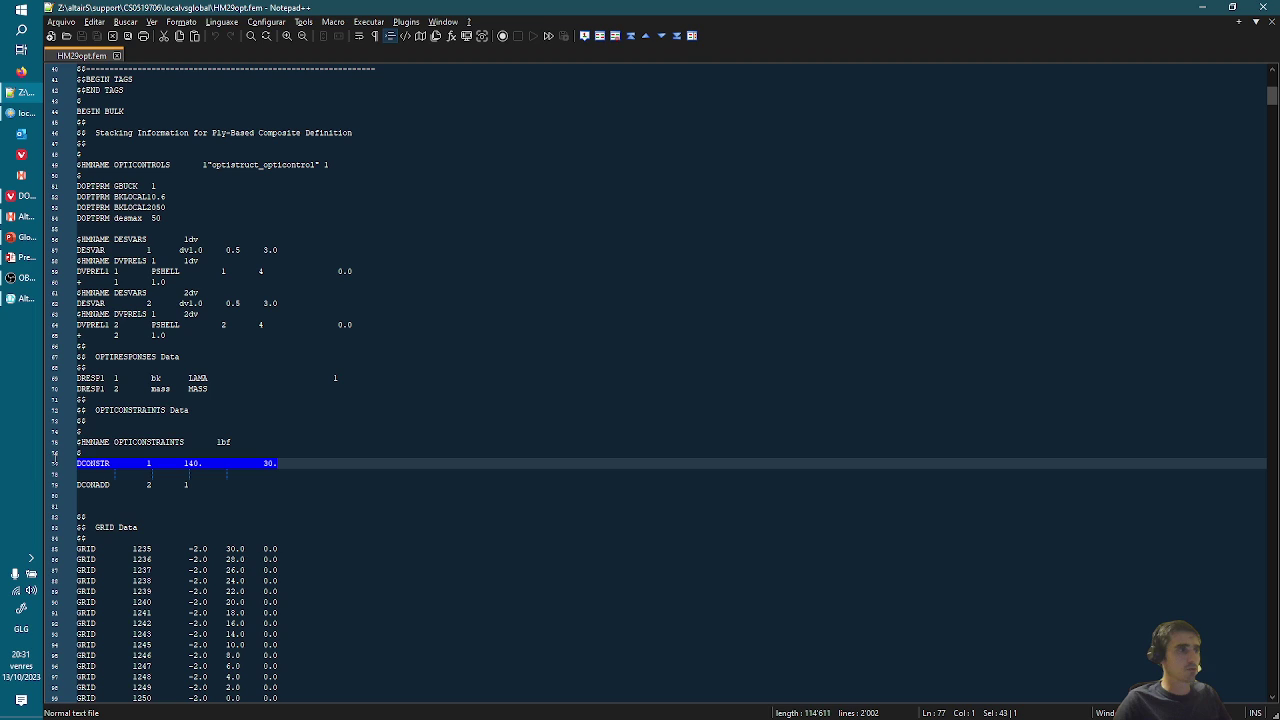
{"action": "left_click", "coordinate": [196, 468]}
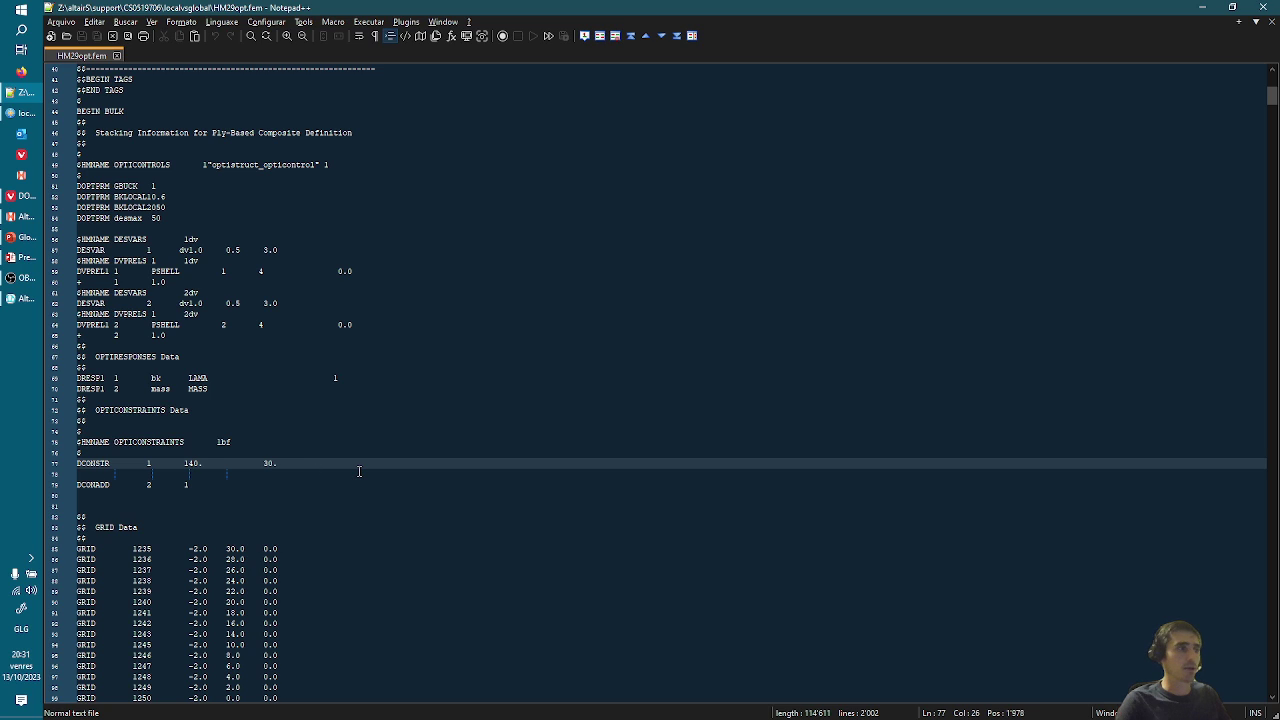
{"action": "key", "text": "shift+Left"}
{"action": "key", "text": "Right"}
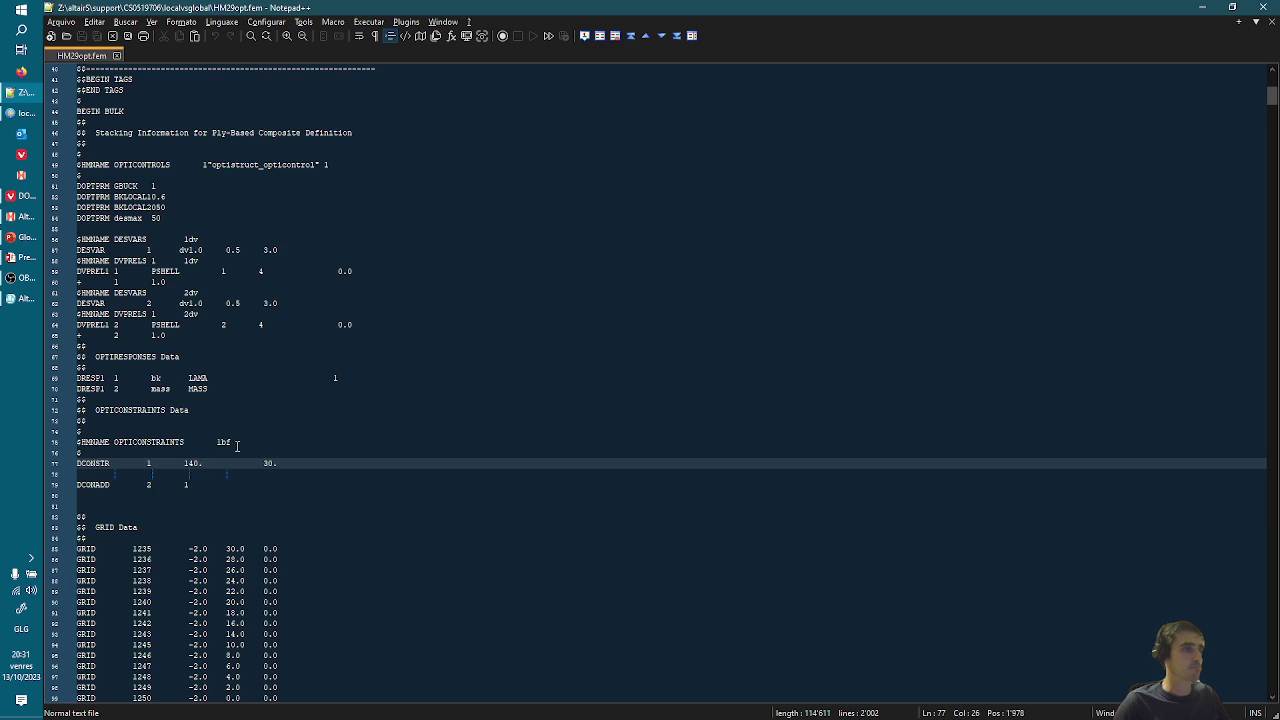
- Examine the DOPTPRM BKLOCAL1 and BKLOCAL2 cards in the deck's bulk data section
{"action": "scroll", "coordinate": [233, 451], "scroll_direction": "up", "scroll_amount": 4}
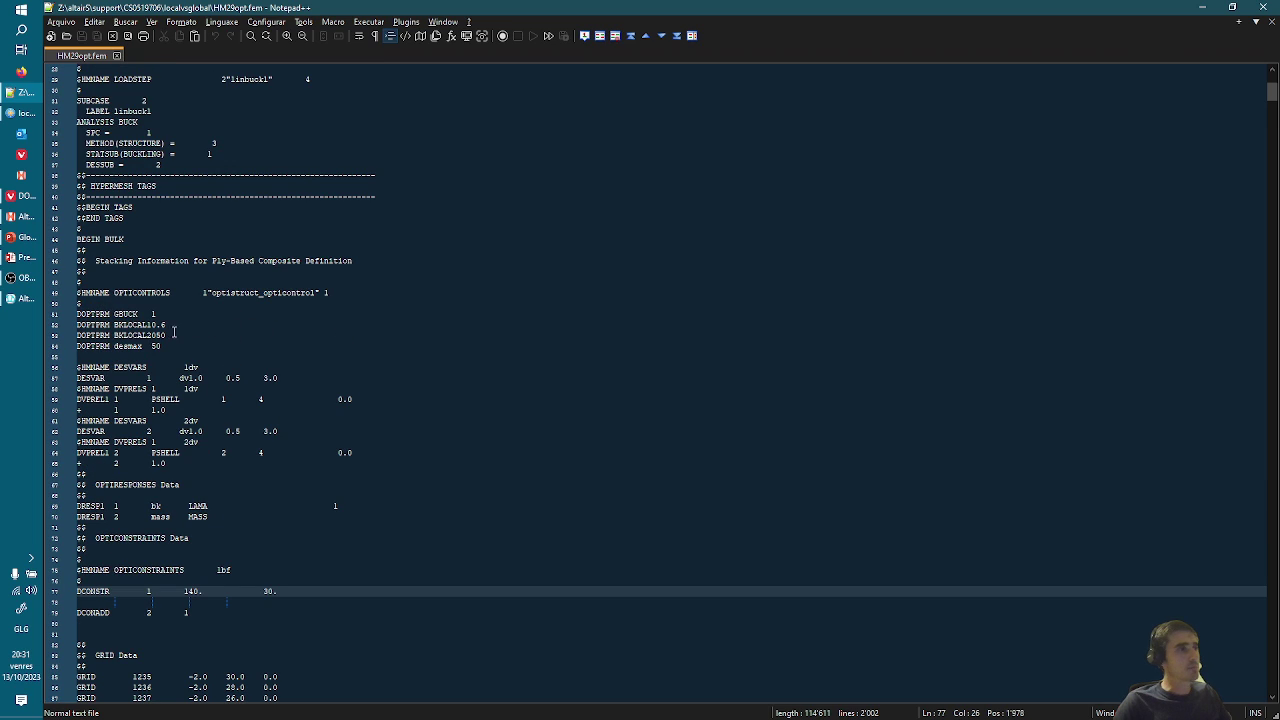
{"action": "left_click_drag", "start_coordinate": [172, 336], "coordinate": [62, 325]}
{"action": "left_click", "coordinate": [286, 337]}
- Switch to the OptiStruct help in the Vivaldi browser and read the DOPTPRM, BKLOCAL1 definition and its default value
{"action": "left_click", "coordinate": [15, 200]}
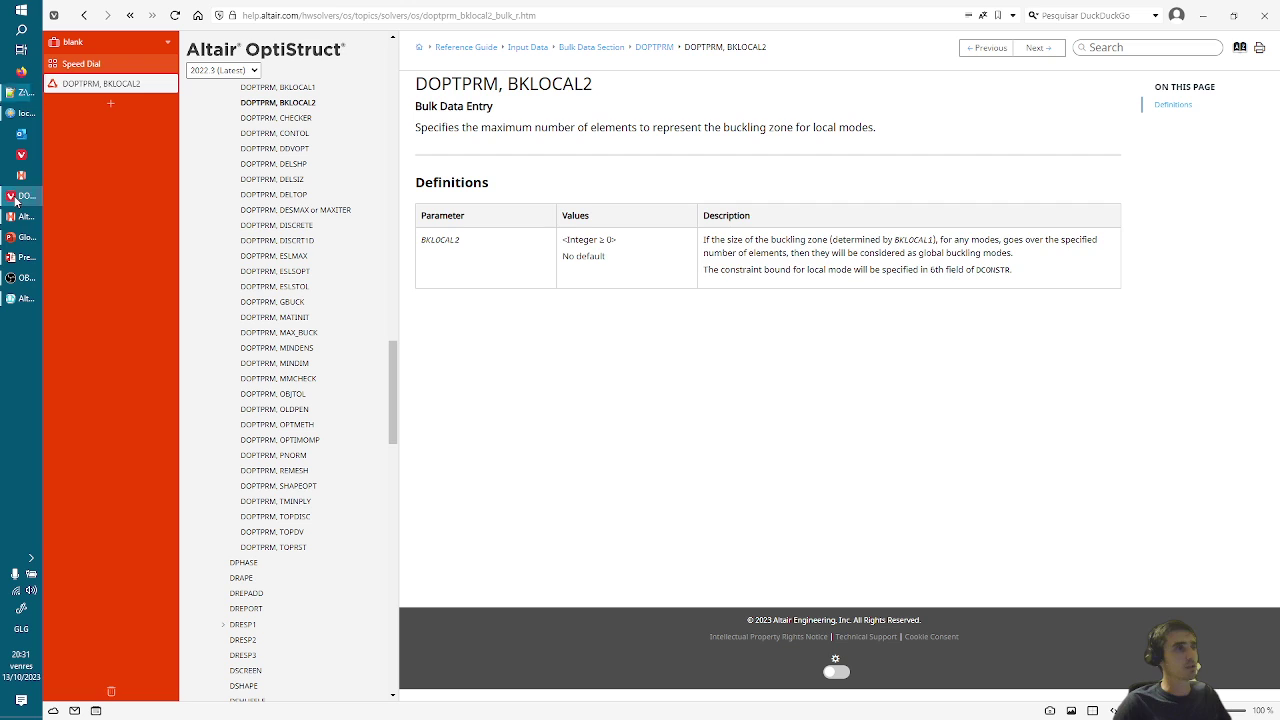
{"action": "left_click", "coordinate": [298, 88]}
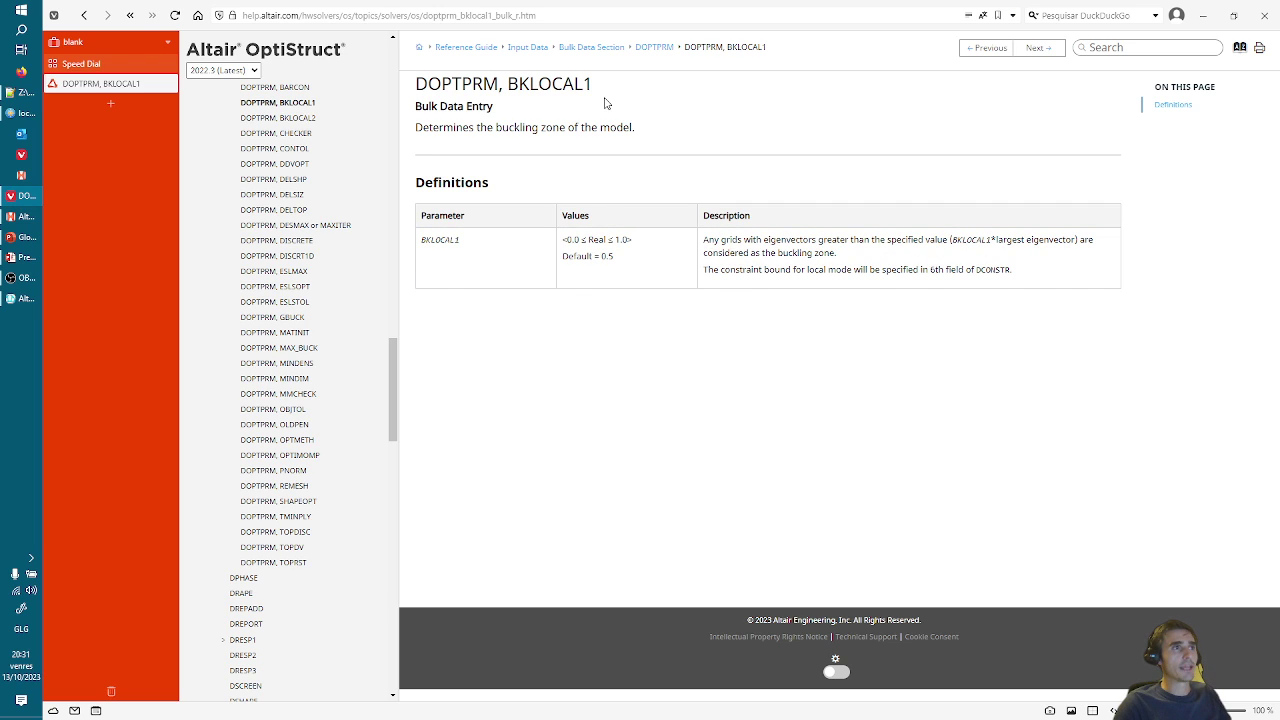
{"action": "left_click_drag", "start_coordinate": [704, 242], "coordinate": [945, 243]}
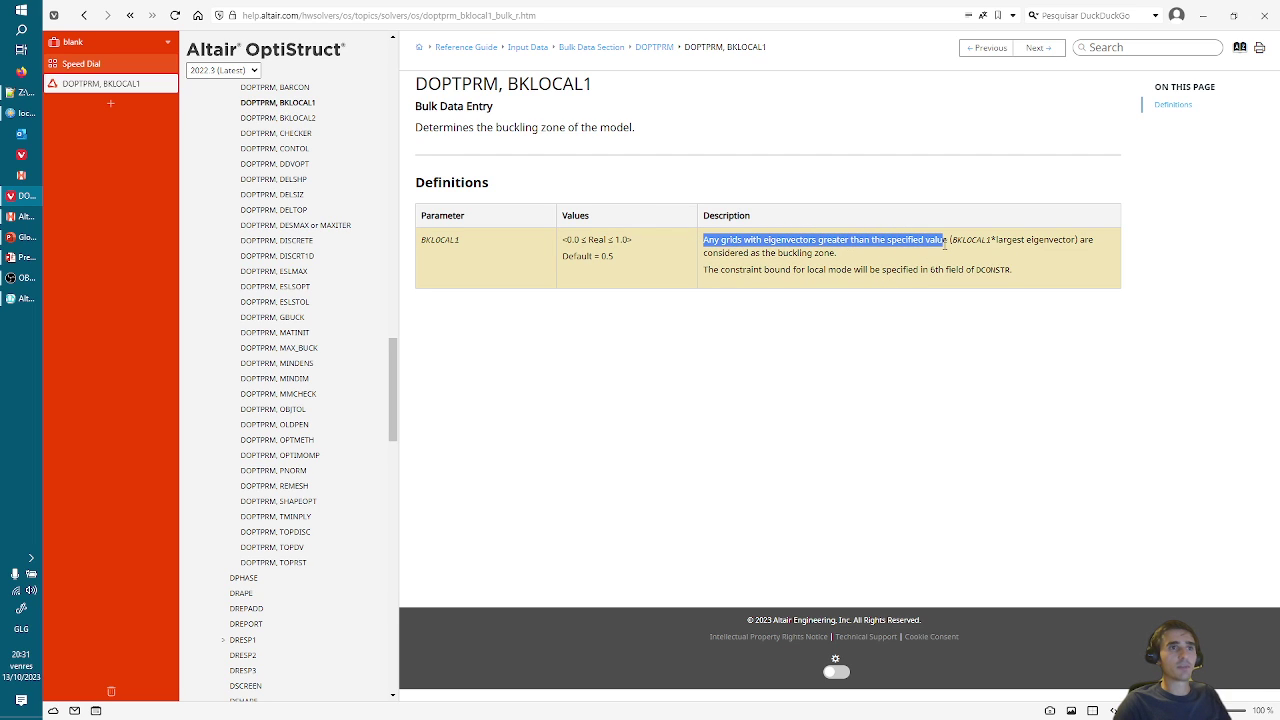
{"action": "left_click_drag", "start_coordinate": [771, 253], "coordinate": [832, 256]}
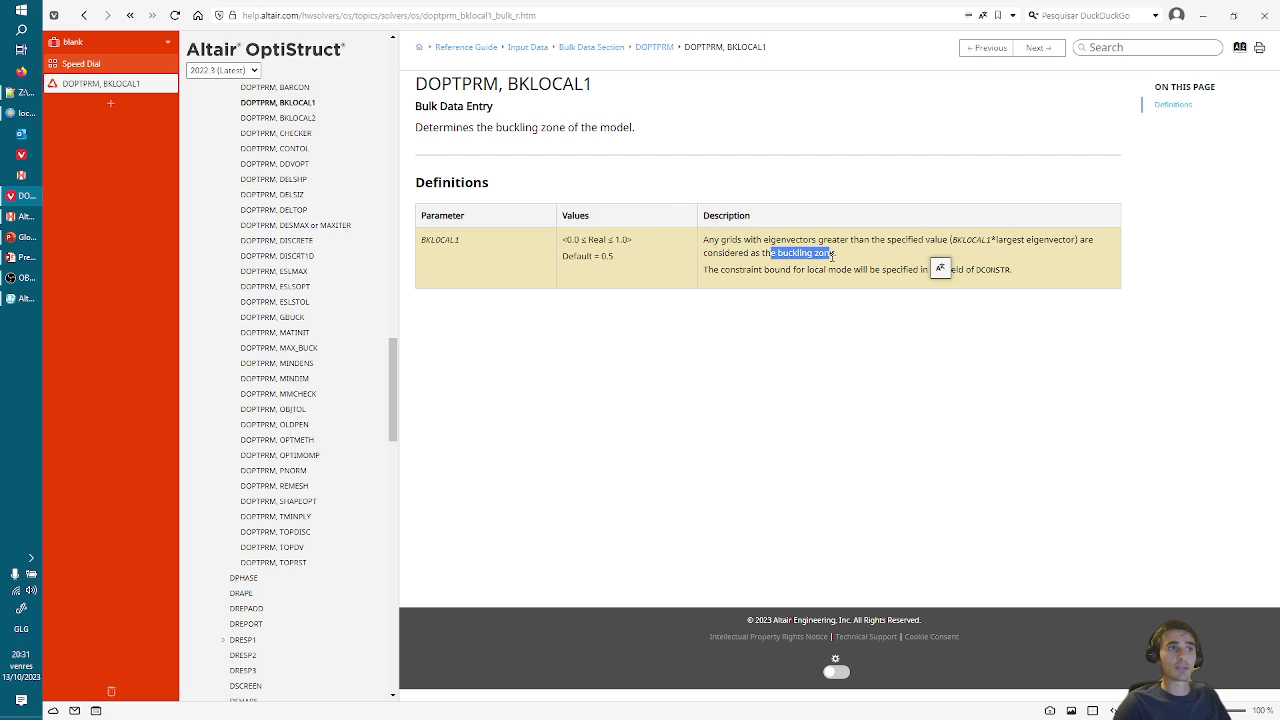
{"action": "left_click", "coordinate": [832, 256]}
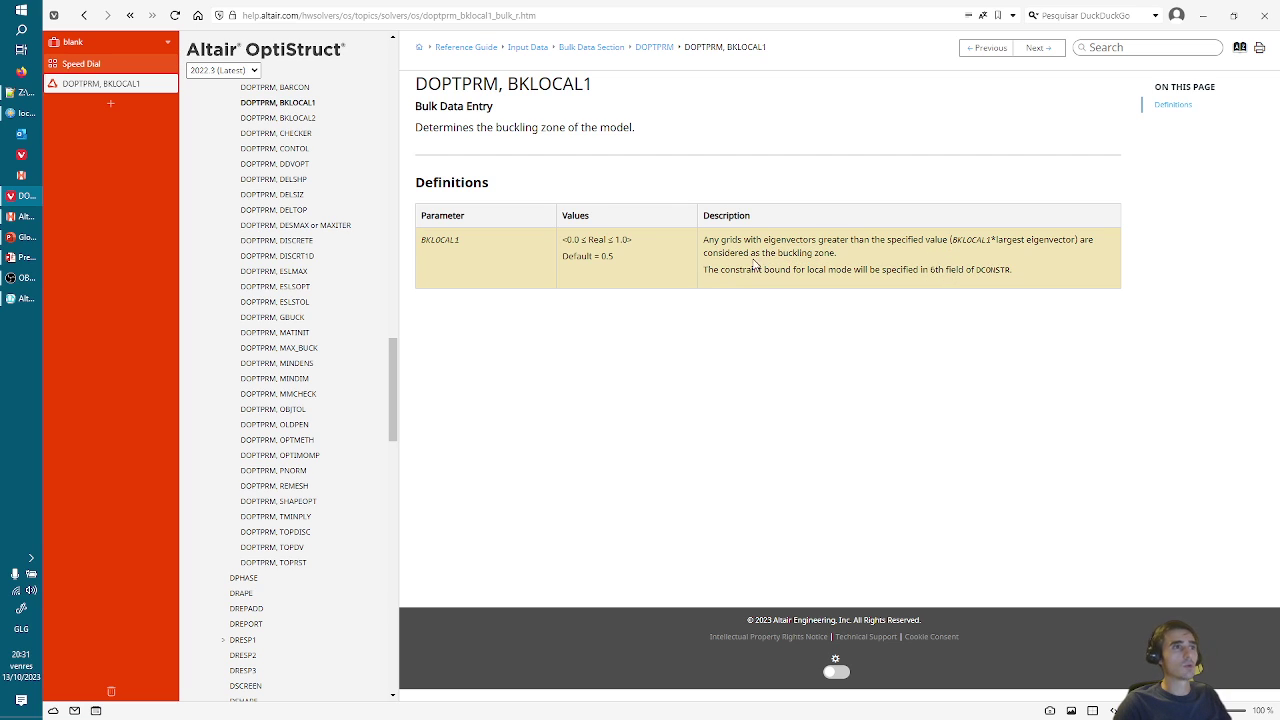
{"action": "double_click", "coordinate": [604, 256]}
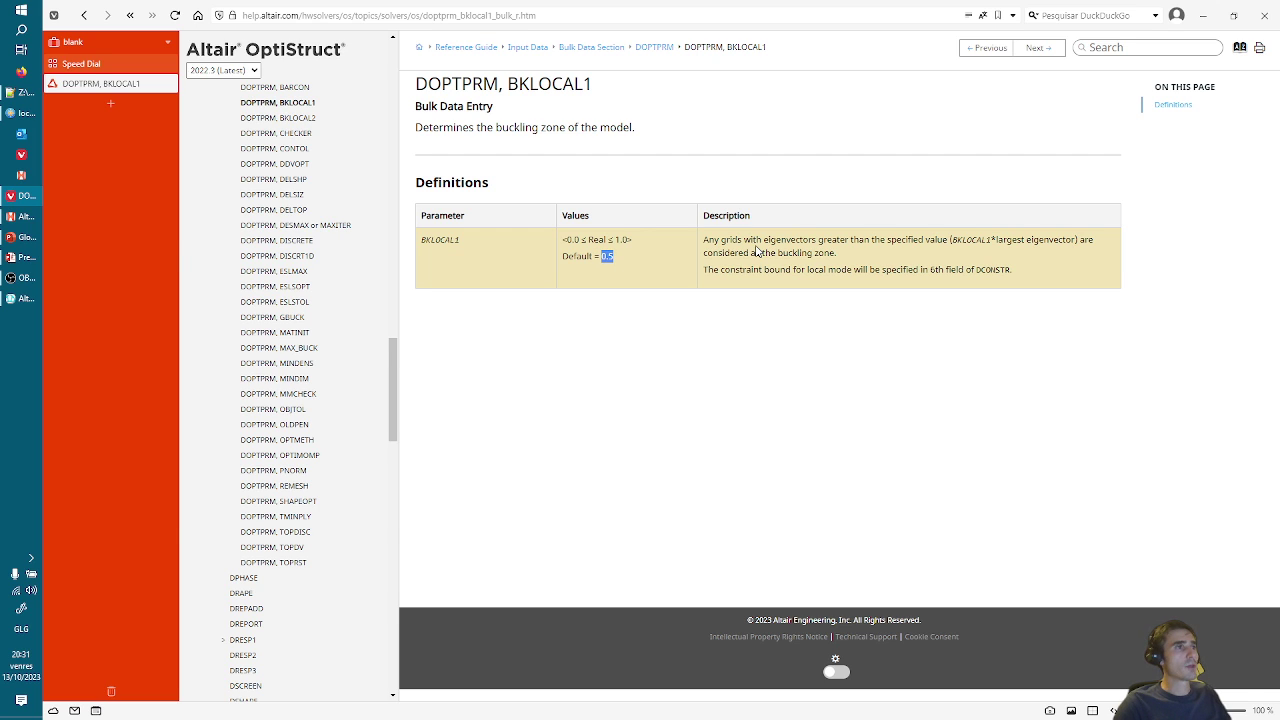
- Check the BKLOCAL1 value in the Notepad++ deck and compare it with the buckling mode contours in HyperMesh
{"action": "key", "text": "alt+Tab"}
{"action": "left_click", "coordinate": [157, 324]}
{"action": "left_click_drag", "start_coordinate": [157, 324], "coordinate": [176, 327]}
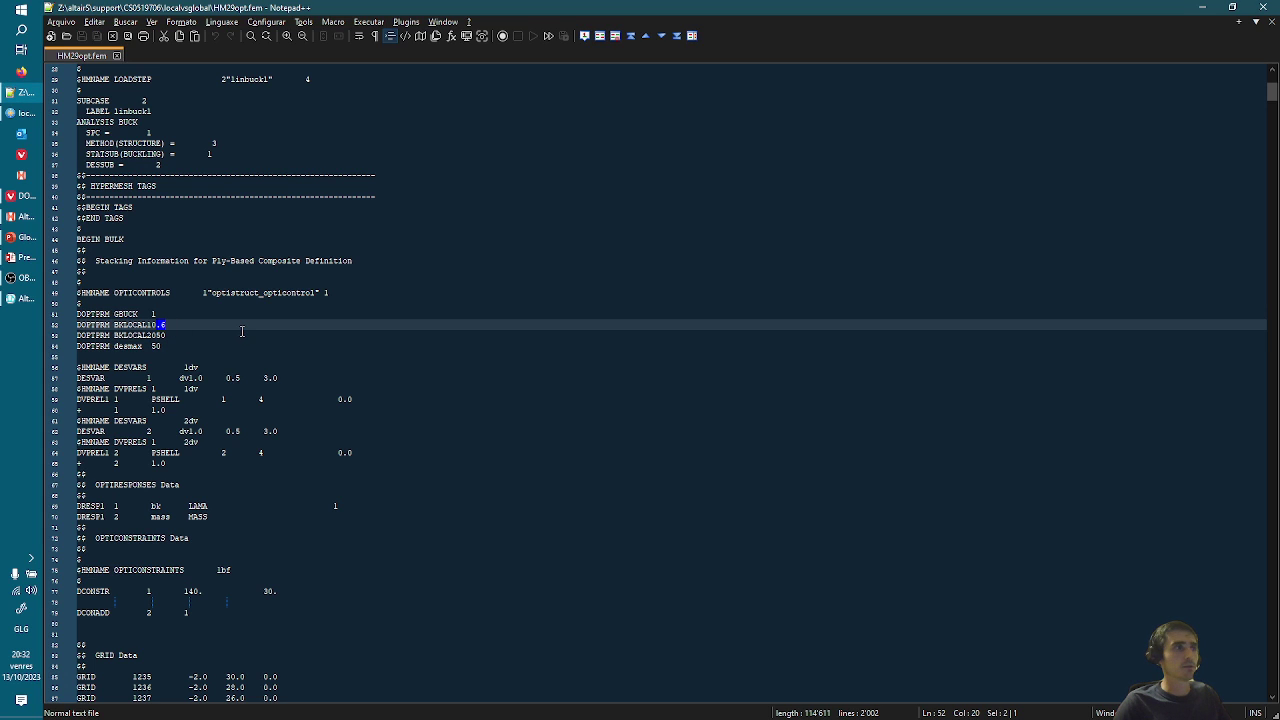
{"action": "left_click", "coordinate": [22, 216]}
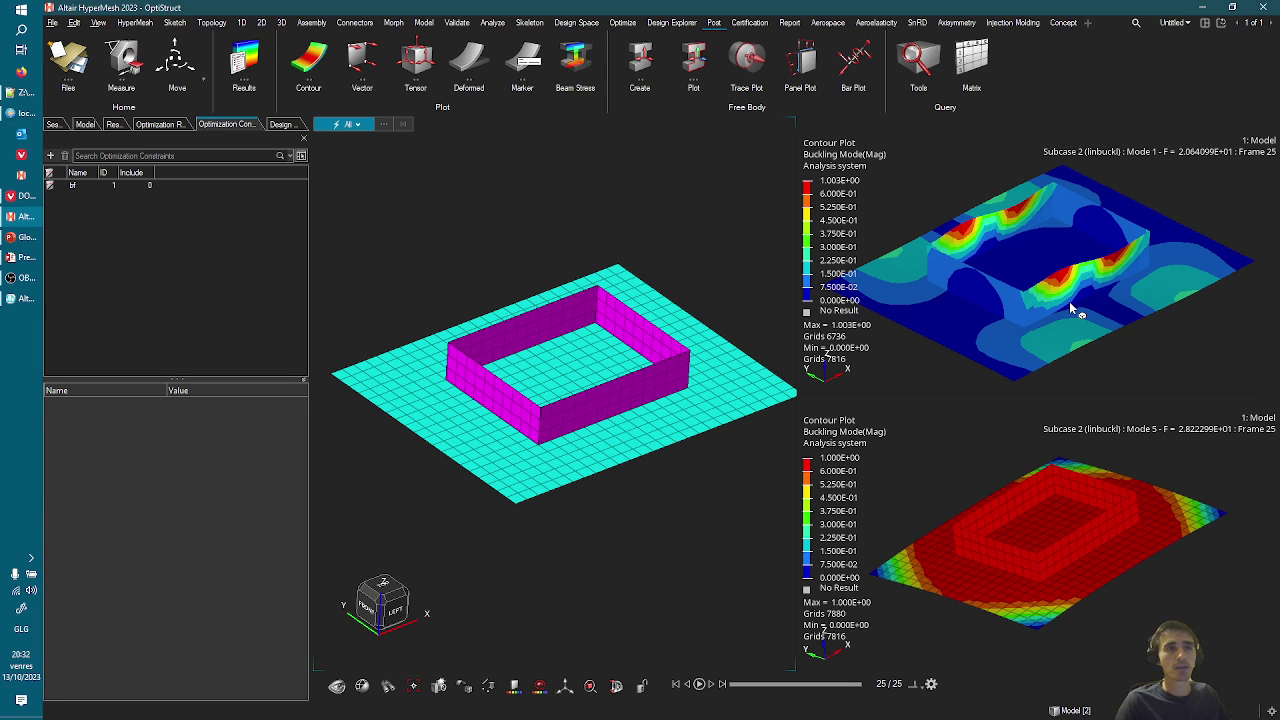
- Return to the OptiStruct help in Vivaldi and read the DOPTPRM, BKLOCAL2 description of when modes count as global
{"action": "key", "text": "alt+Tab"}
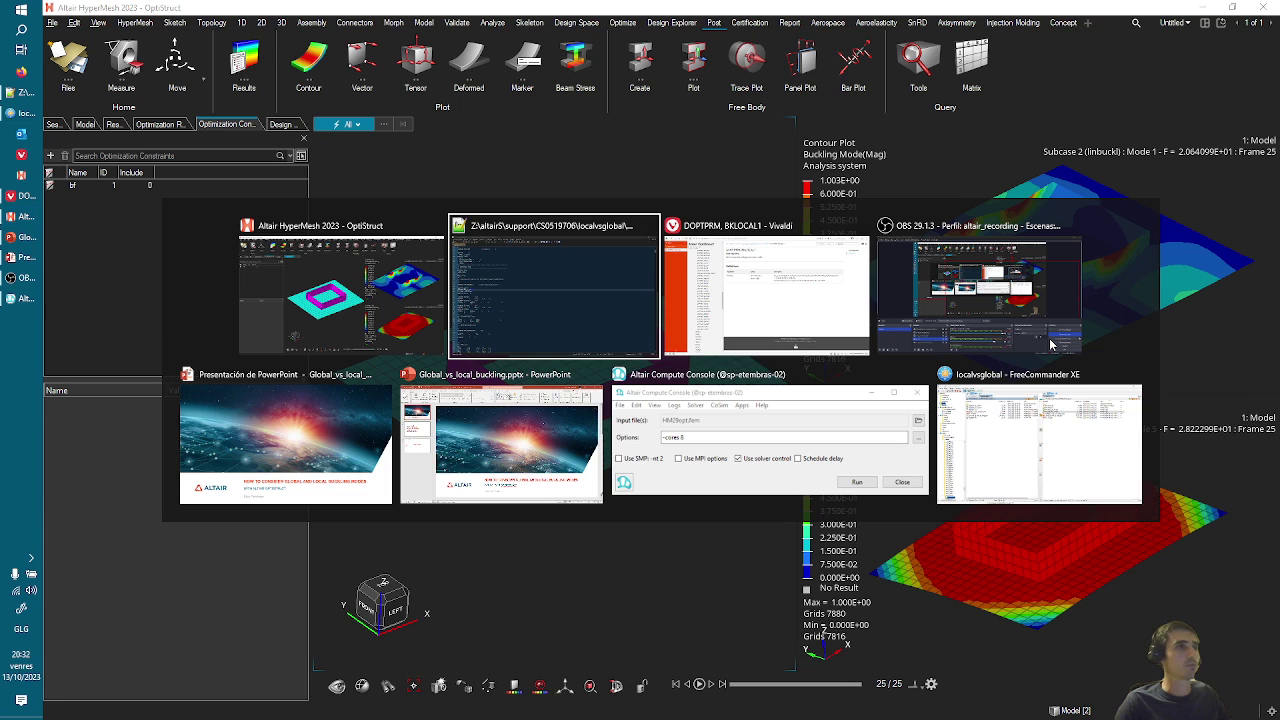
{"action": "left_click", "coordinate": [766, 292]}
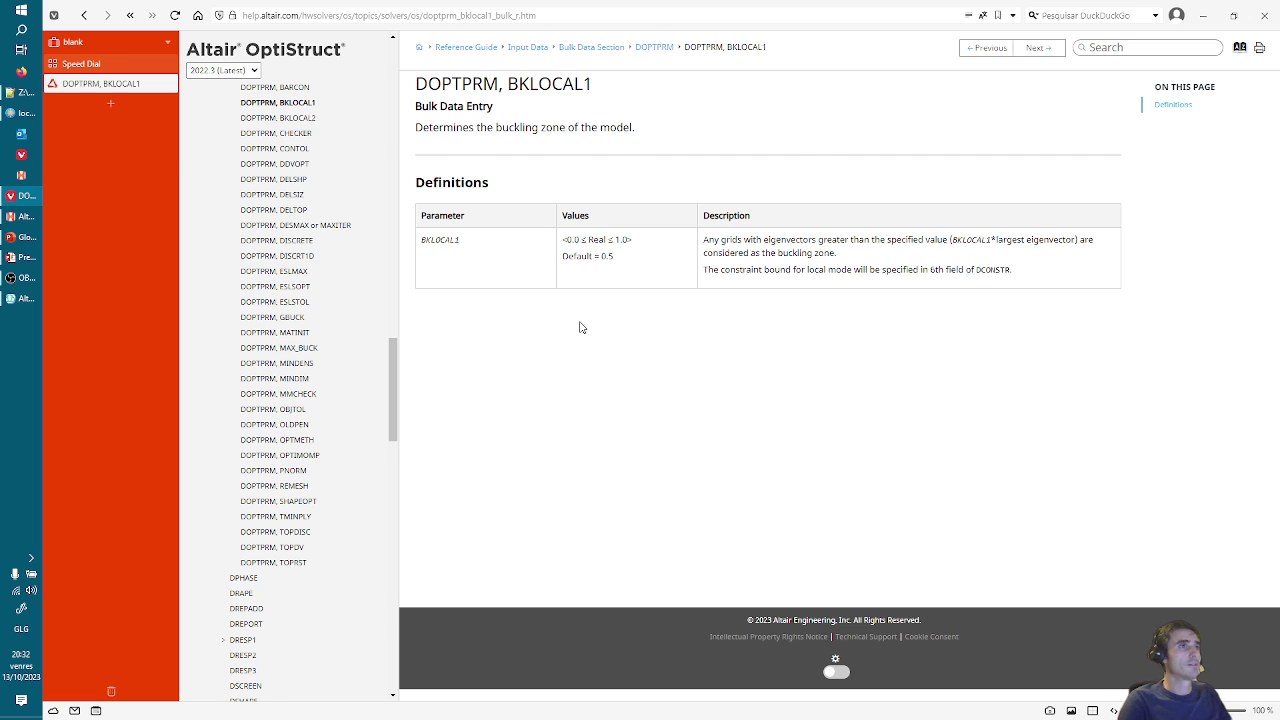
{"action": "key", "text": "alt+Left"}
{"action": "left_click_drag", "start_coordinate": [704, 241], "coordinate": [926, 242]}
{"action": "left_click", "coordinate": [968, 236]}
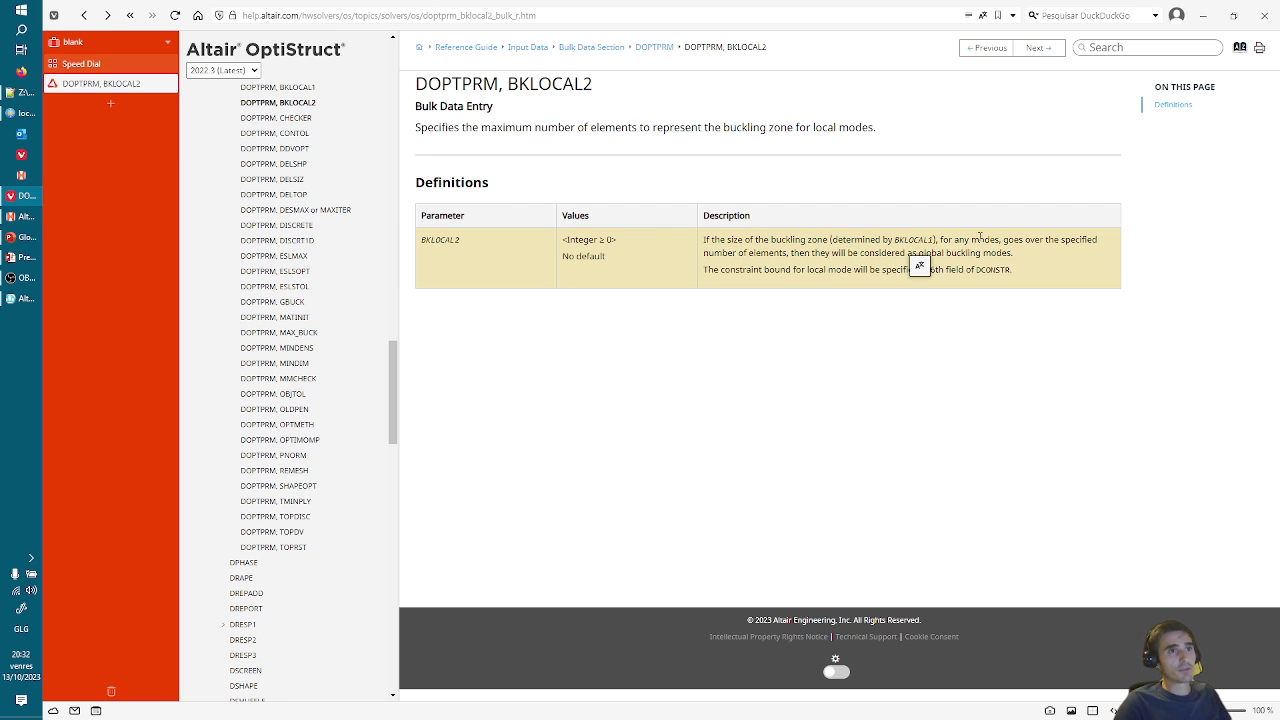
{"action": "left_click_drag", "start_coordinate": [1016, 240], "coordinate": [1098, 242]}
{"action": "left_click_drag", "start_coordinate": [743, 256], "coordinate": [992, 256]}
{"action": "left_click", "coordinate": [990, 262]}
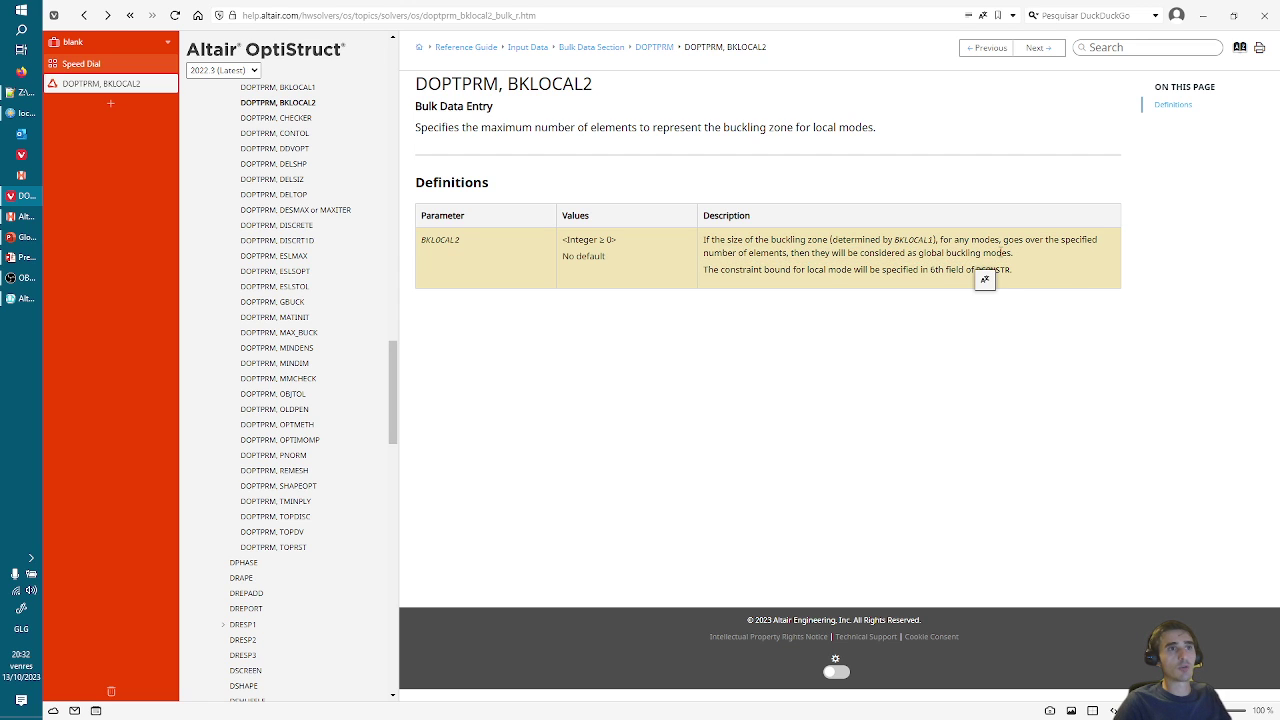
- Switch to HyperMesh to display mesh lines on the mode 1 buckling contour, and bring up the Altair Compute Console
{"action": "key", "text": "alt+Tab"}
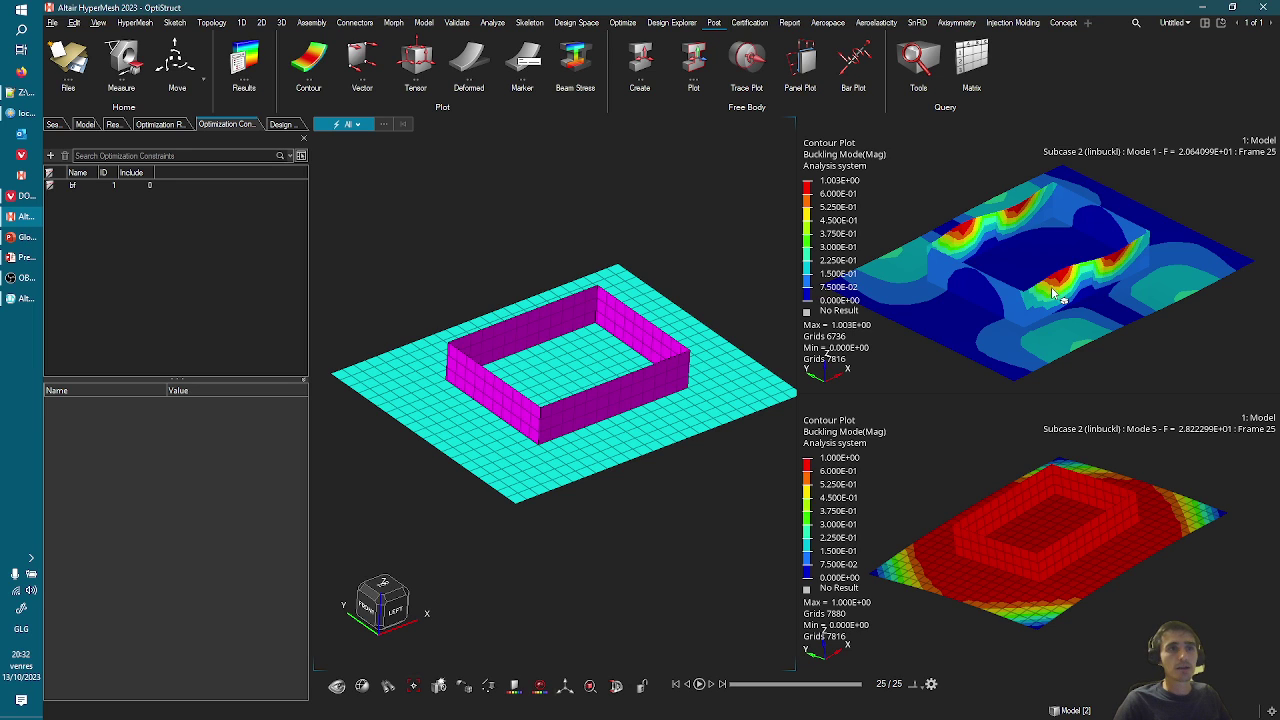
{"action": "left_click", "coordinate": [1126, 347]}
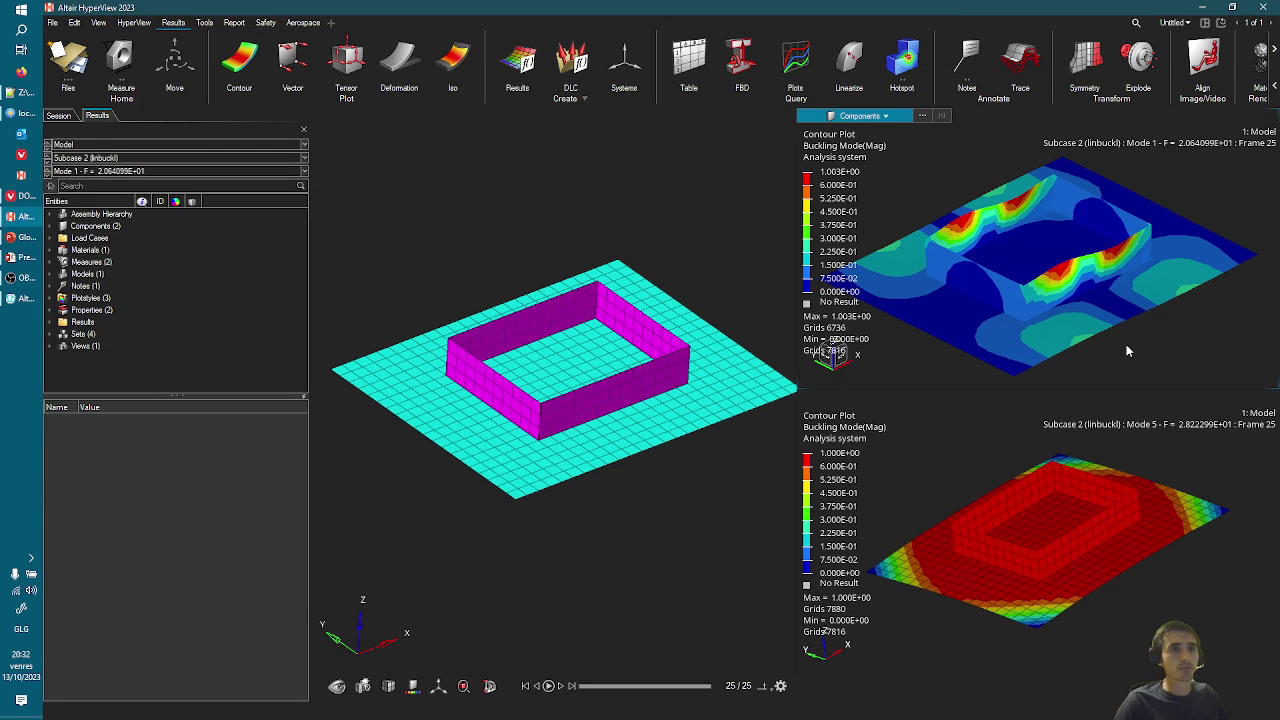
{"action": "right_click", "coordinate": [1127, 350]}
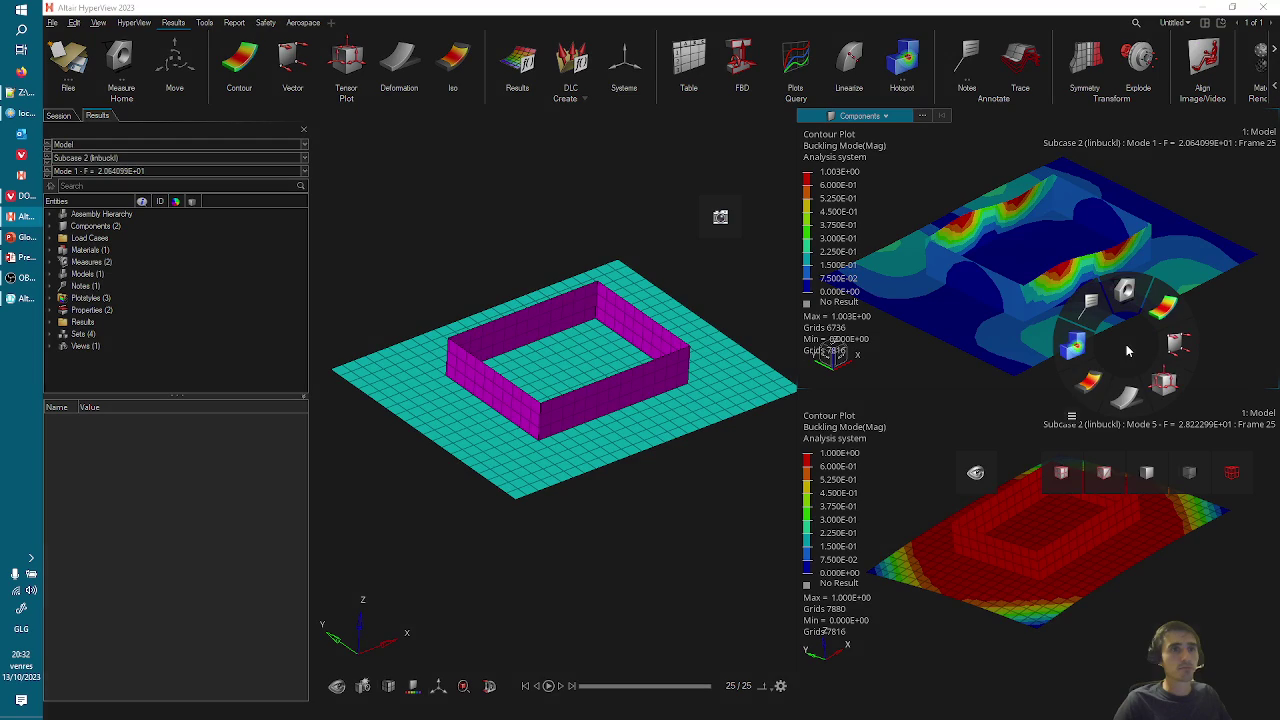
{"action": "left_click", "coordinate": [1060, 466]}
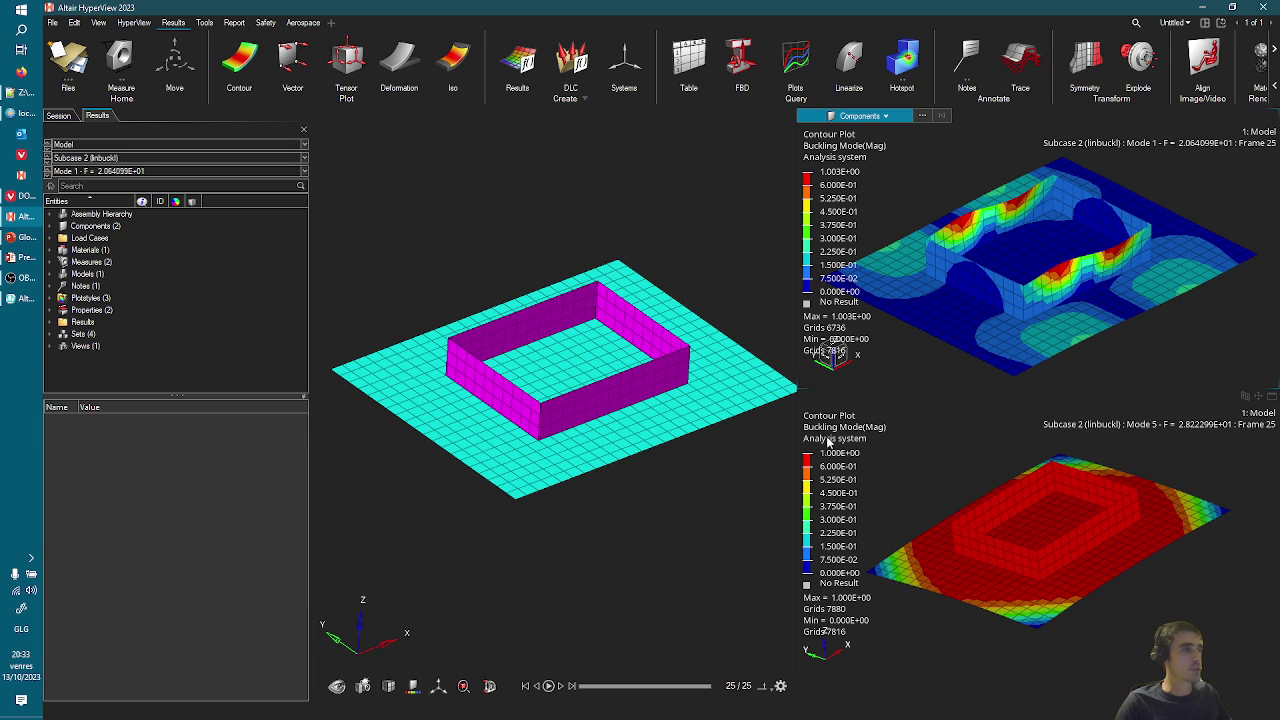
{"action": "left_click", "coordinate": [20, 302]}
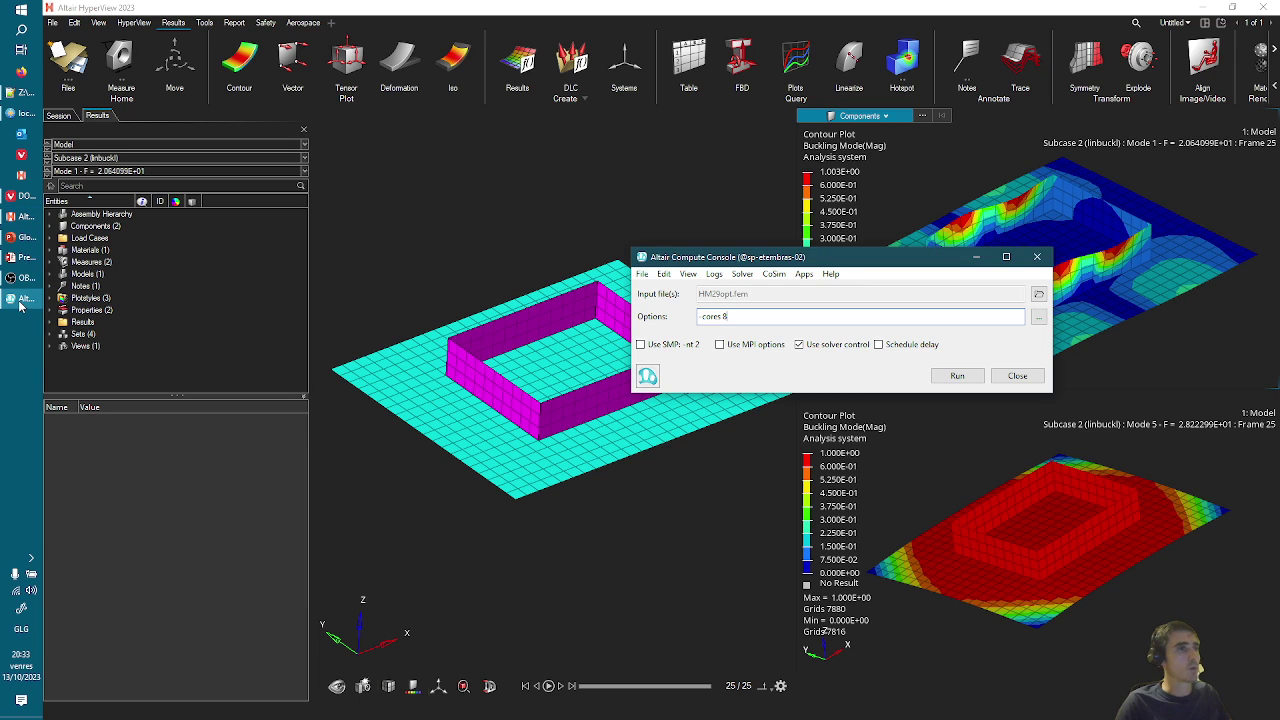
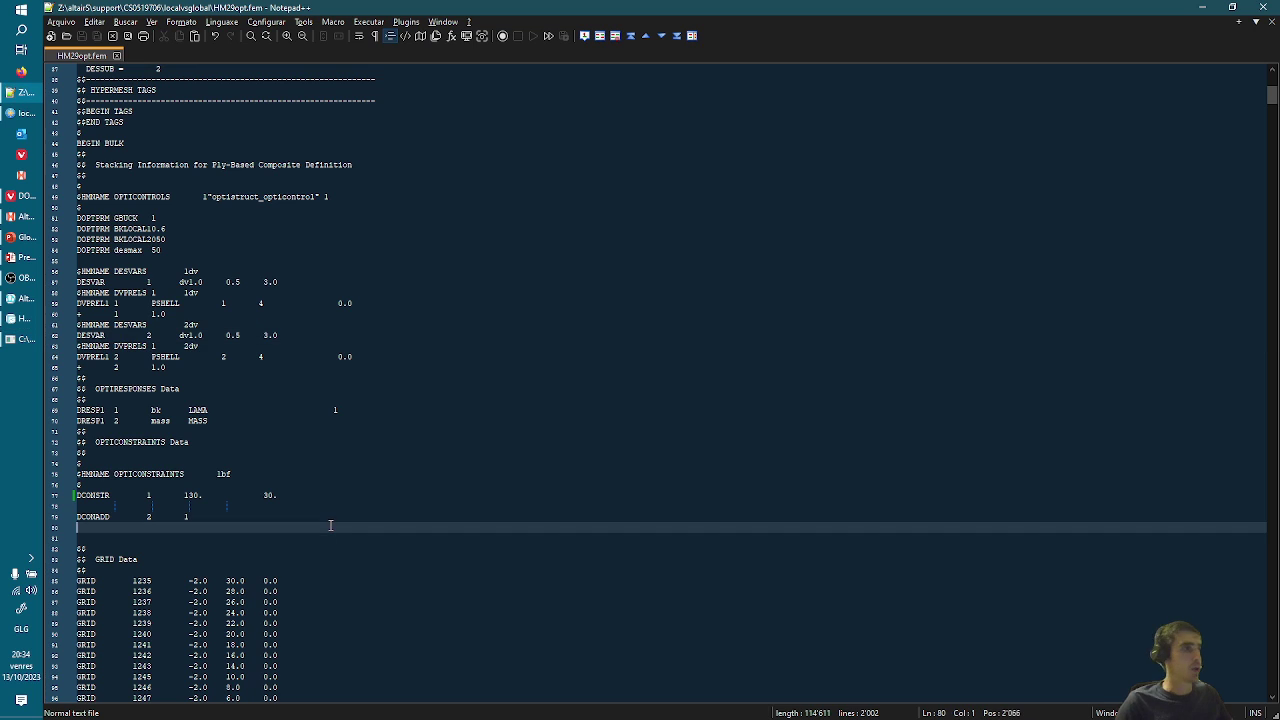
- Open the deck HM29opt_30_45.fem from the localvsglobal folder, filtering the file list by *.fem
{"action": "key", "text": "ctrl+o"}
{"action": "type", "text": "*.fem"}
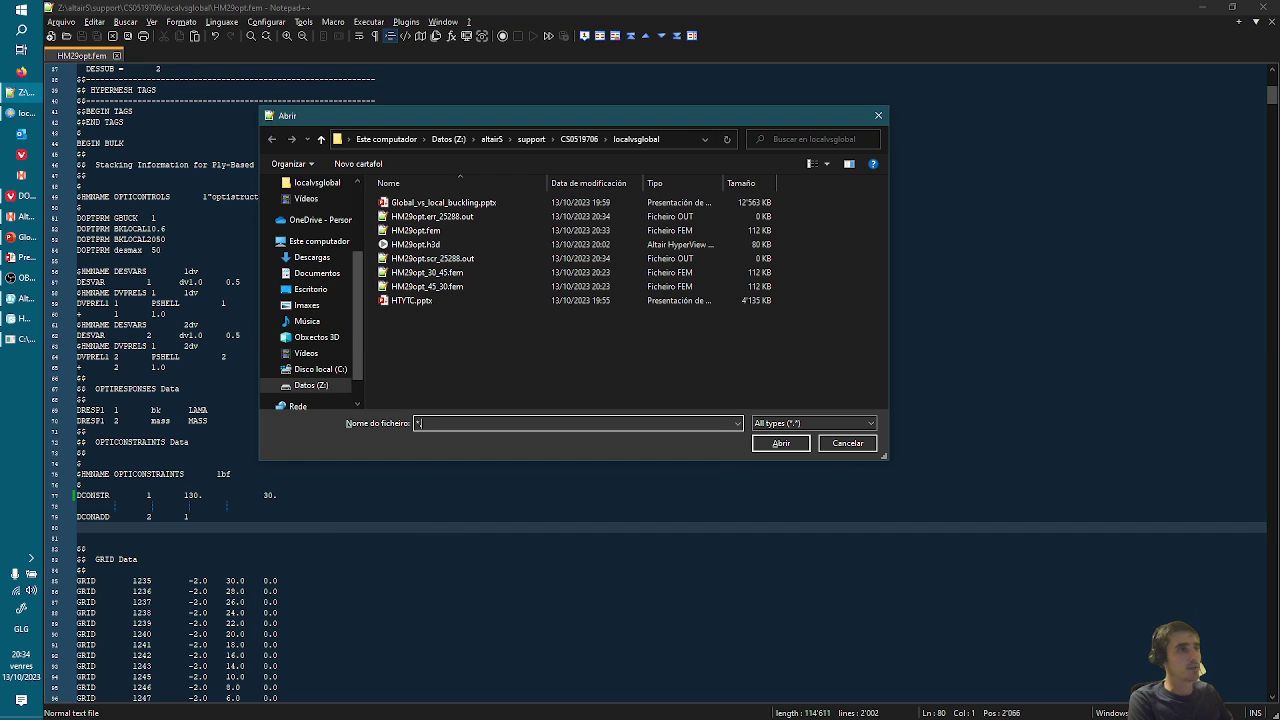
{"action": "key", "text": "Return"}
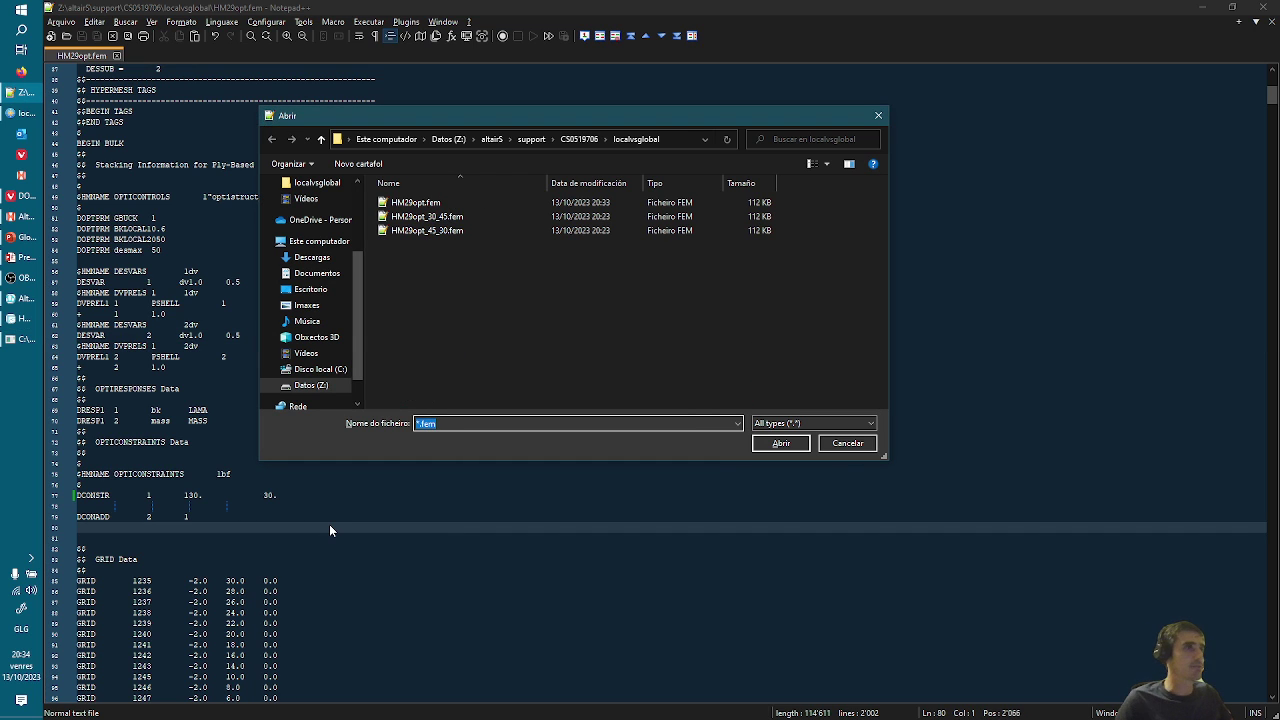
{"action": "left_click", "coordinate": [438, 218]}
{"action": "double_click", "coordinate": [438, 220]}
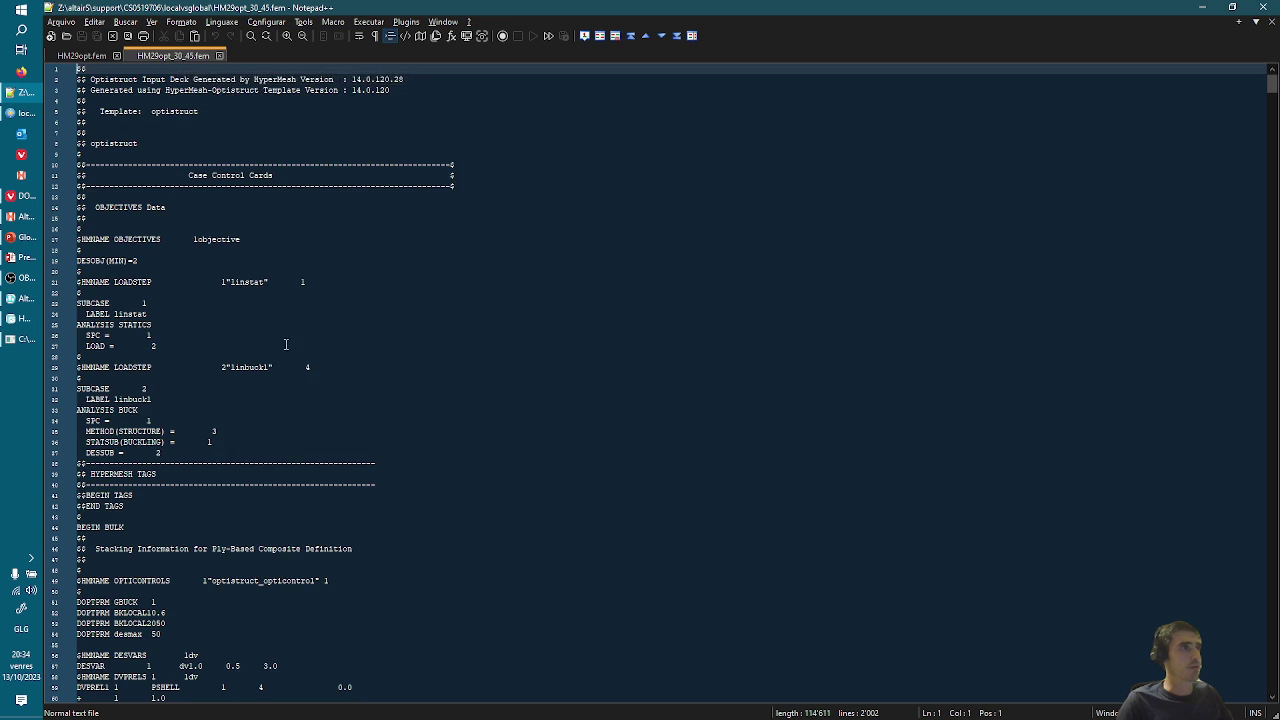
- Examine the two buckling bounds on the DCONSTR card of HM29opt_30_45.fem
{"action": "scroll", "coordinate": [322, 440], "scroll_direction": "down", "scroll_amount": 12}
{"action": "scroll", "coordinate": [322, 440], "scroll_direction": "down", "scroll_amount": 3}
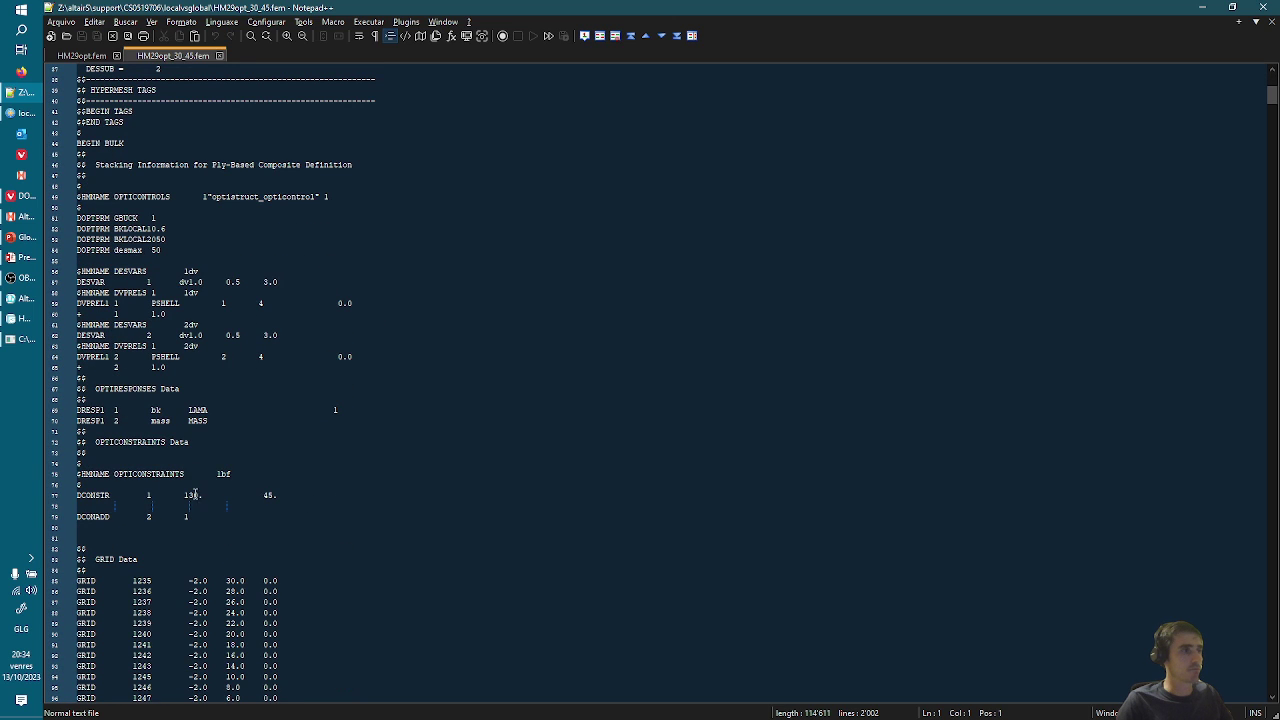
{"action": "left_click_drag", "start_coordinate": [195, 494], "coordinate": [264, 494]}
{"action": "left_click", "coordinate": [319, 494]}
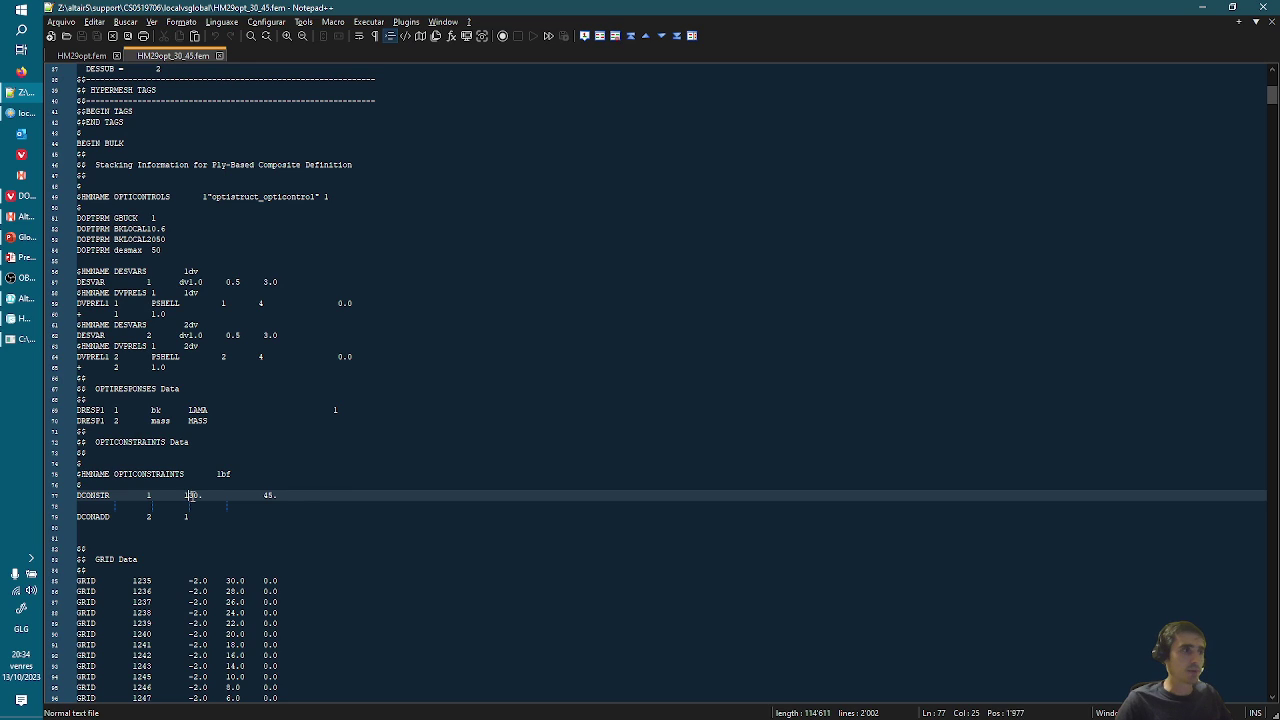
{"action": "left_click_drag", "start_coordinate": [190, 495], "coordinate": [200, 496]}
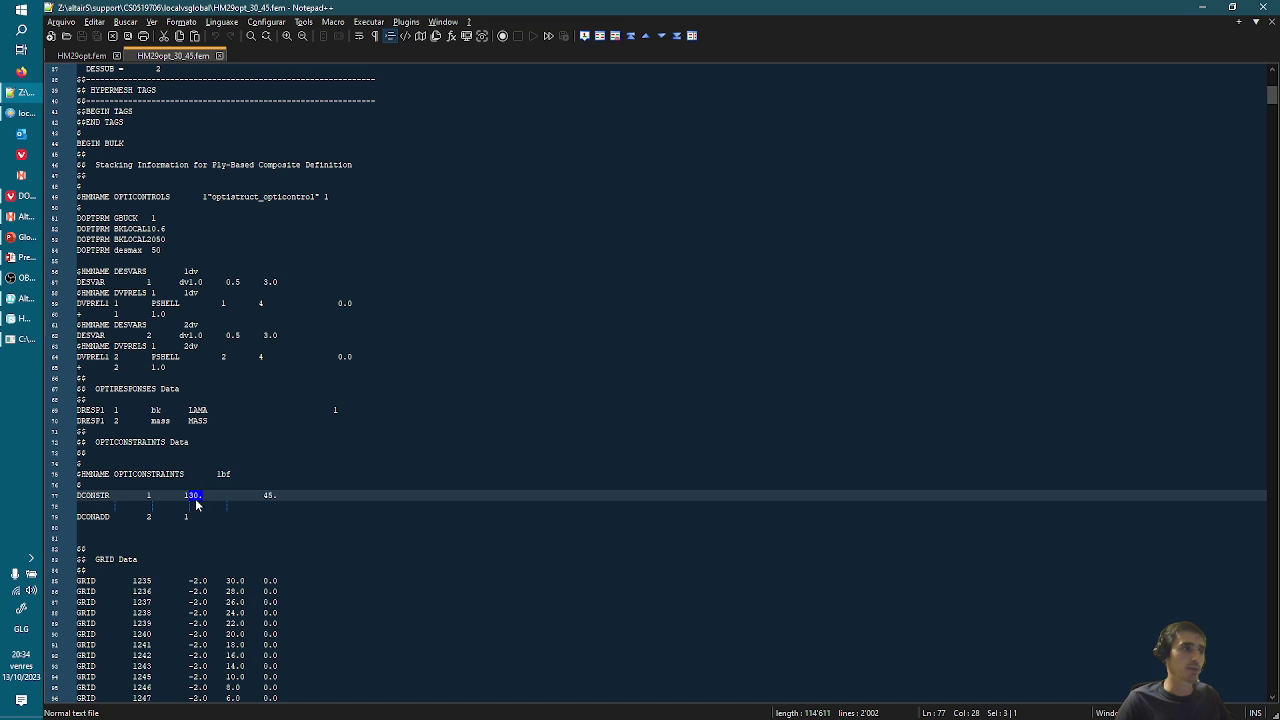
{"action": "left_click_drag", "start_coordinate": [263, 495], "coordinate": [279, 496]}
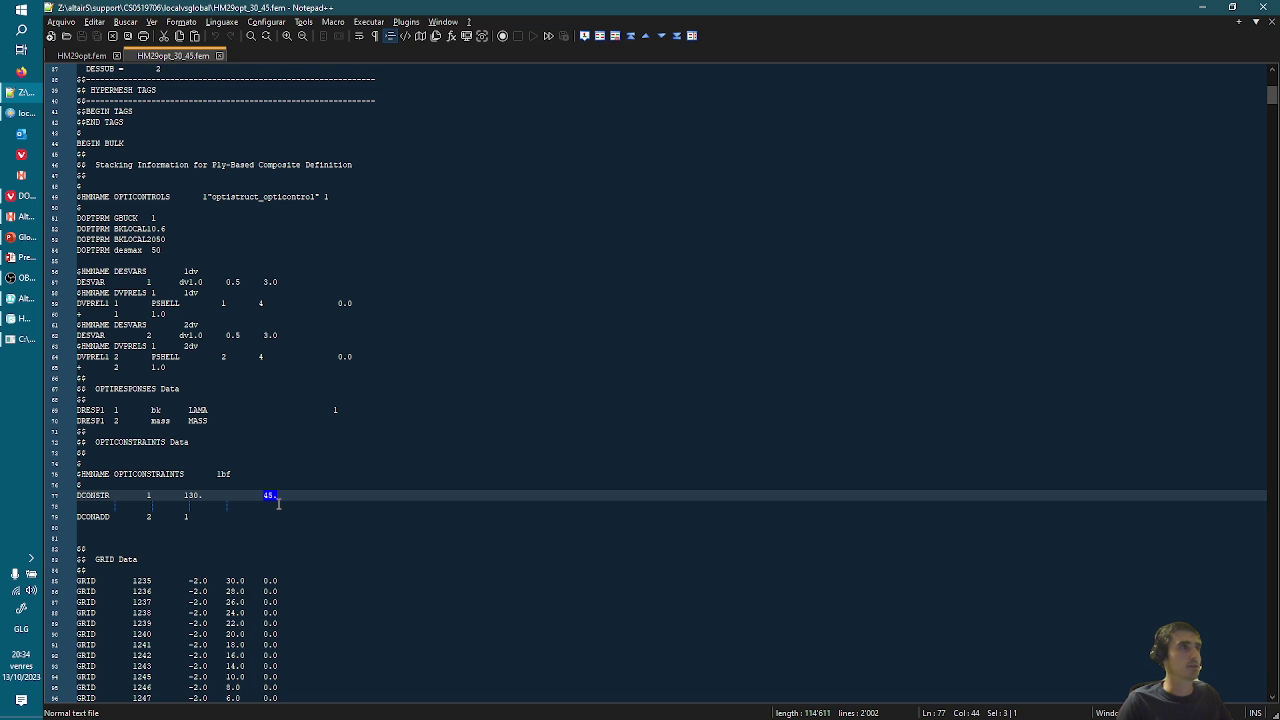
{"action": "left_click", "coordinate": [303, 347]}
- Open HM29opt_45_30.fem from the same folder and examine the buckling bounds on its DCONSTR card
{"action": "key", "text": "ctrl+o"}
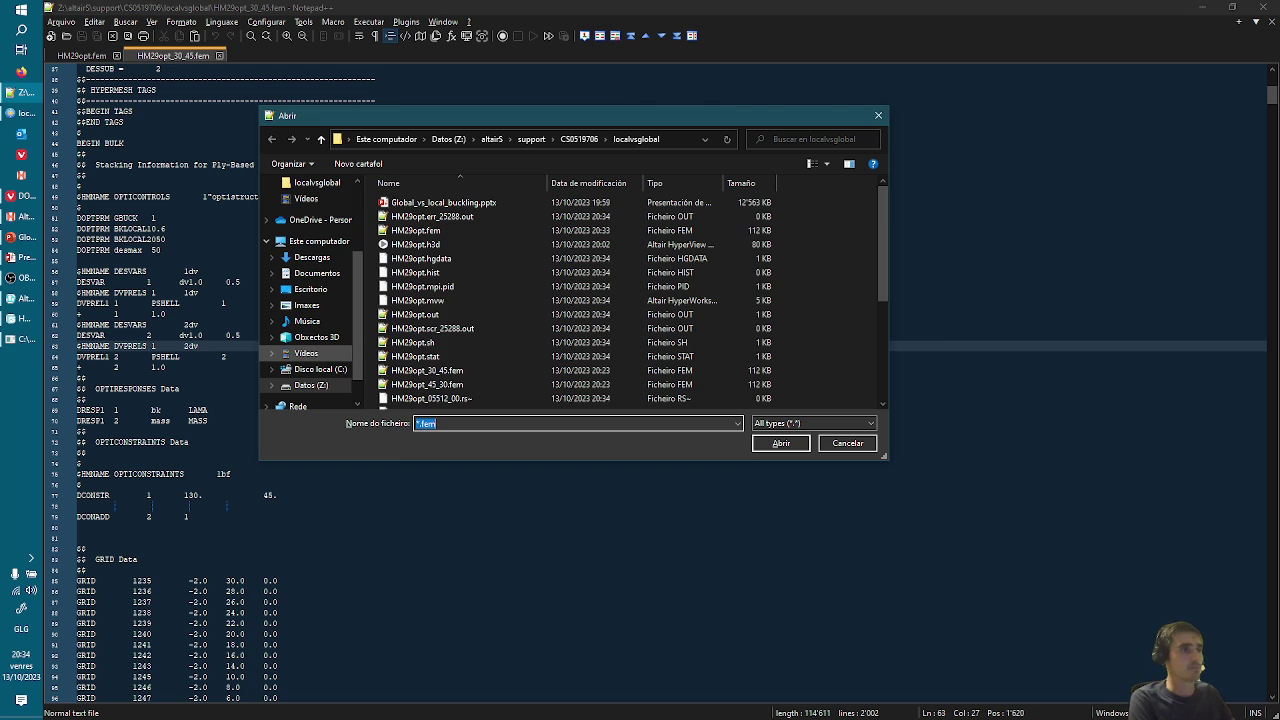
{"action": "key", "text": "Return"}
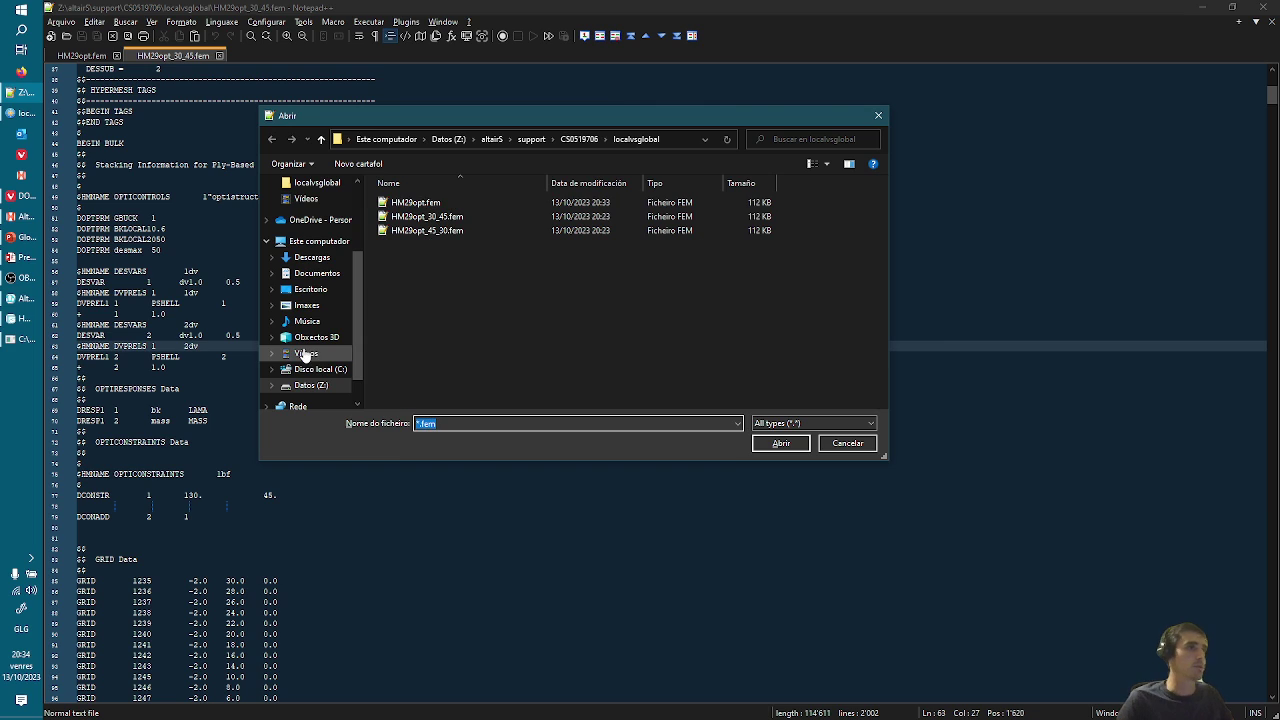
{"action": "double_click", "coordinate": [449, 232]}
{"action": "scroll", "coordinate": [298, 532], "scroll_direction": "down", "scroll_amount": 15}
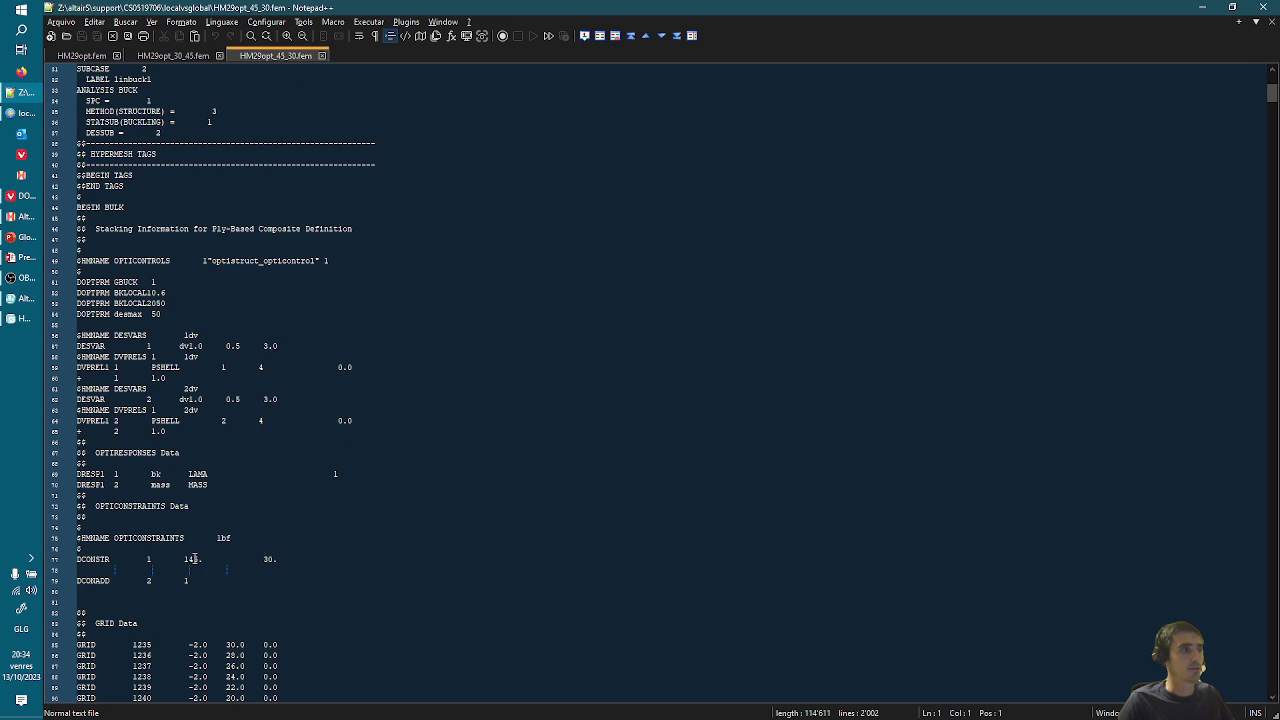
{"action": "mouse_move", "coordinate": [194, 559]}
{"action": "left_mouse_down"}
{"action": "mouse_move", "coordinate": [286, 570]}
{"action": "mouse_move", "coordinate": [213, 559]}
{"action": "left_mouse_up"}
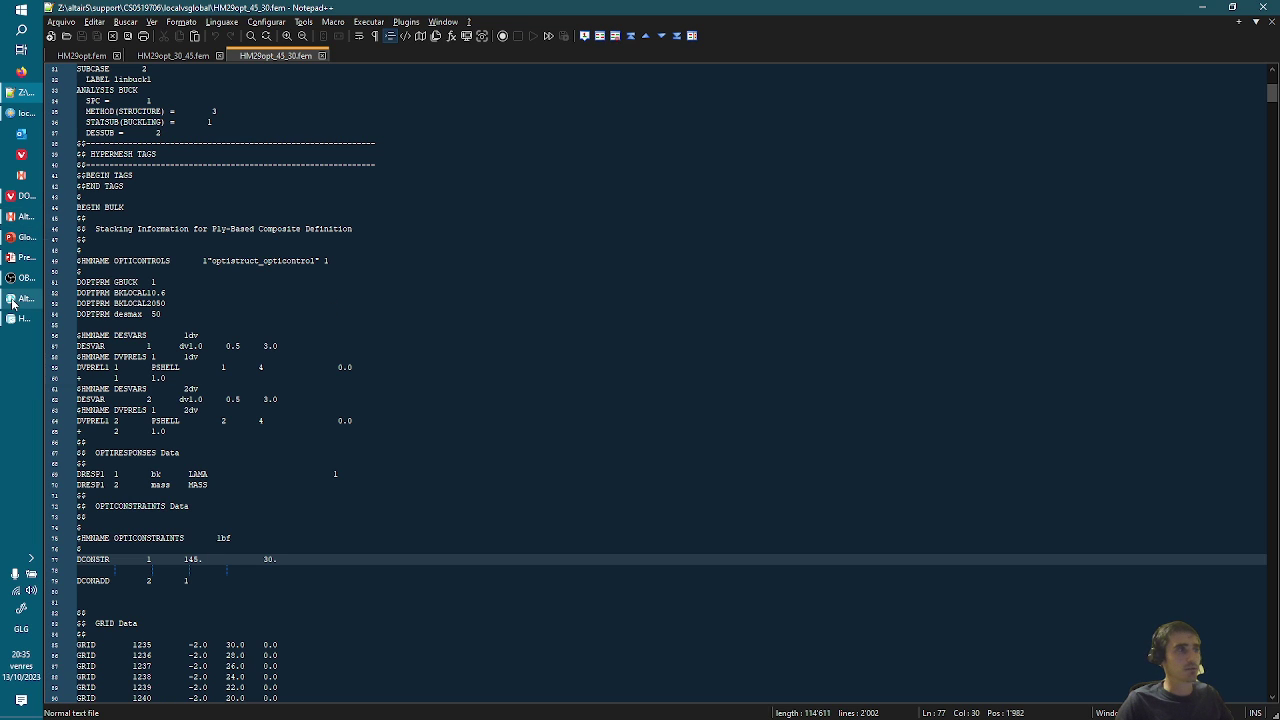
- Check the HM29opt.fem run in the Altair Compute Console Solver View and close that window
{"action": "mouse_move", "coordinate": [13, 322]}
{"action": "left_click", "coordinate": [100, 334]}
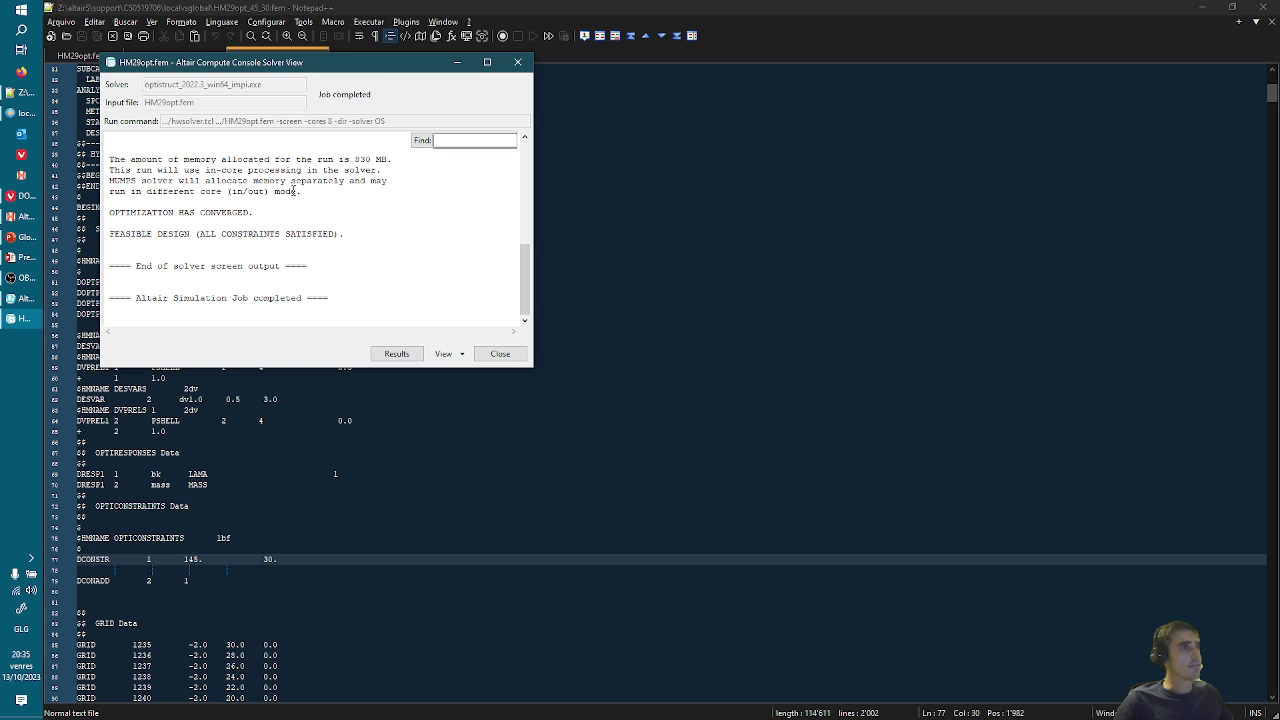
{"action": "left_click", "coordinate": [500, 354]}
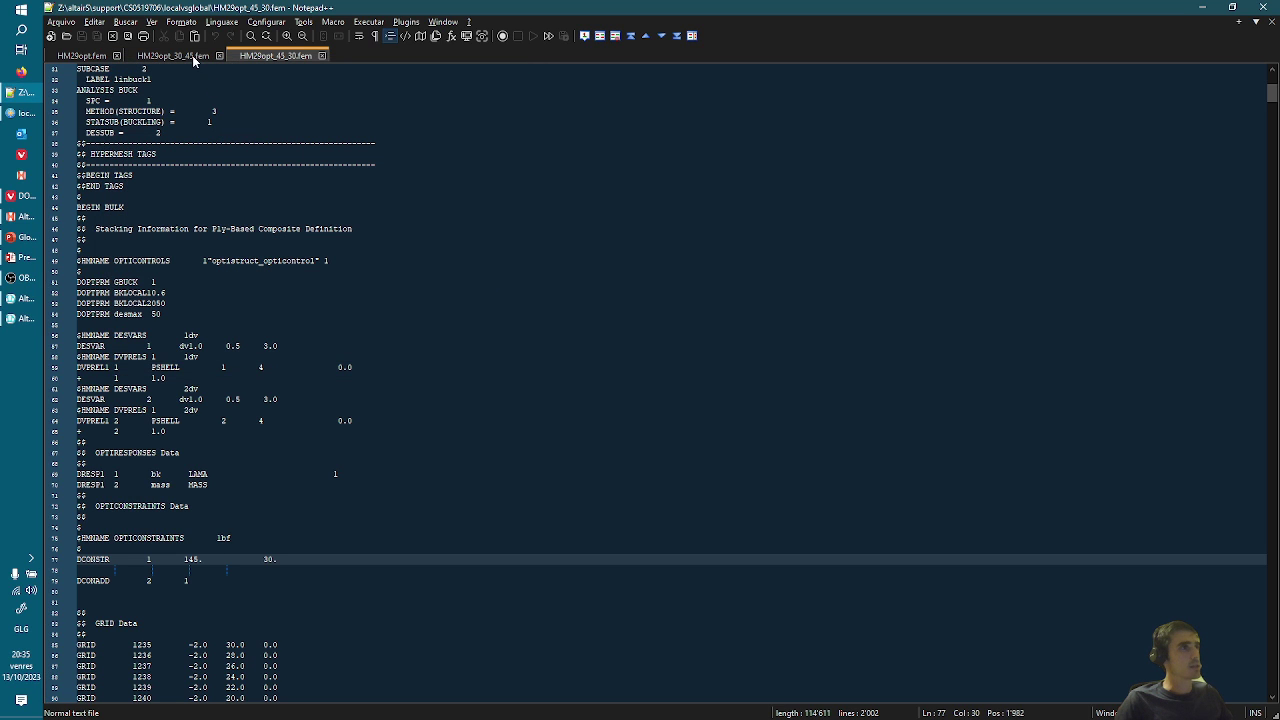
- Return to the HM29opt.fem deck and open the solver output file HM29opt.out, filtering the file list by *.out
{"action": "left_click", "coordinate": [86, 57]}
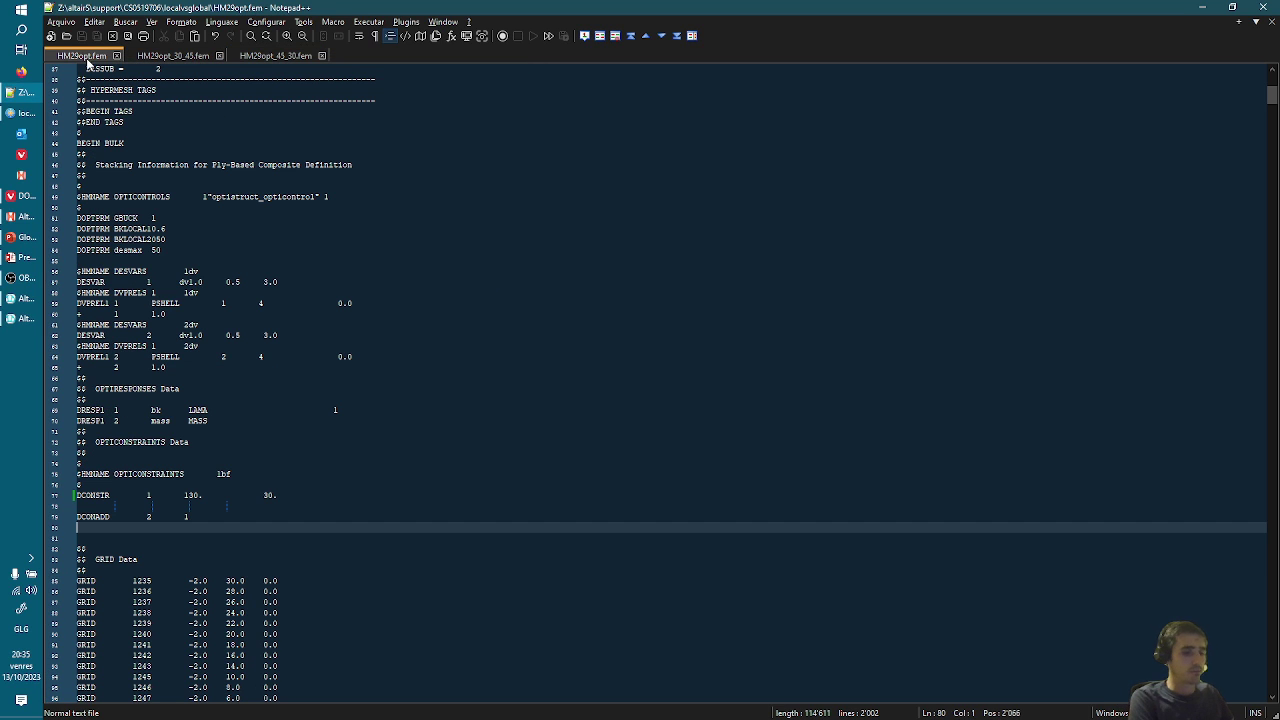
{"action": "key", "text": "ctrl+o"}
{"action": "type", "text": "*.out"}
{"action": "key", "text": "Return"}
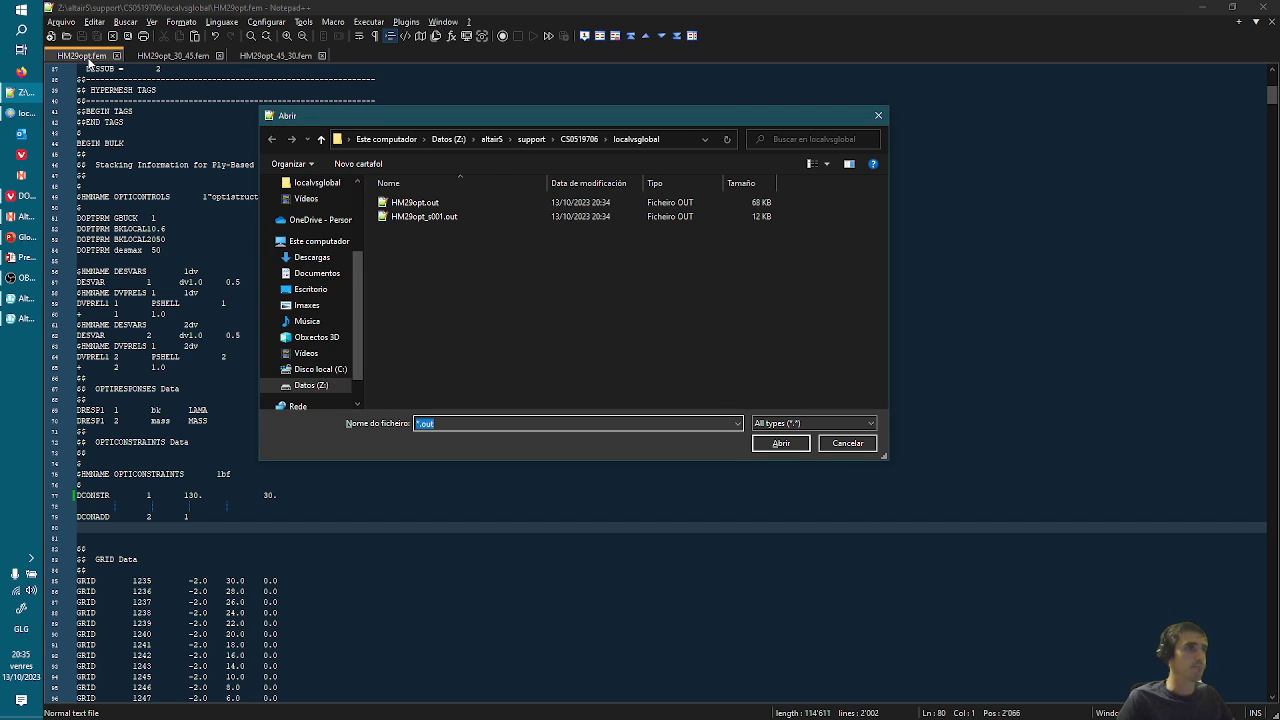
{"action": "double_click", "coordinate": [437, 204]}
{"action": "left_click", "coordinate": [577, 282]}
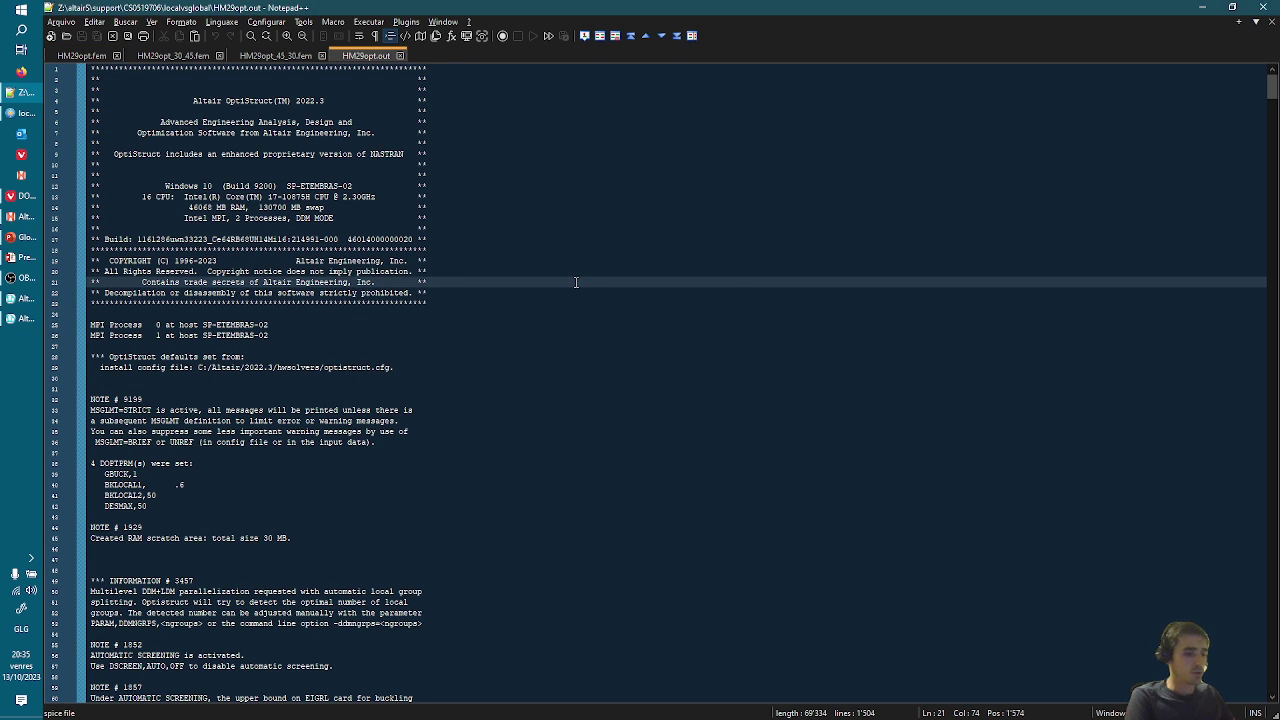
- Search HM29opt.out for "iteration" and examine the iteration 0 summary, keeping the search dialog clear of the text
{"action": "key", "text": "ctrl+f"}
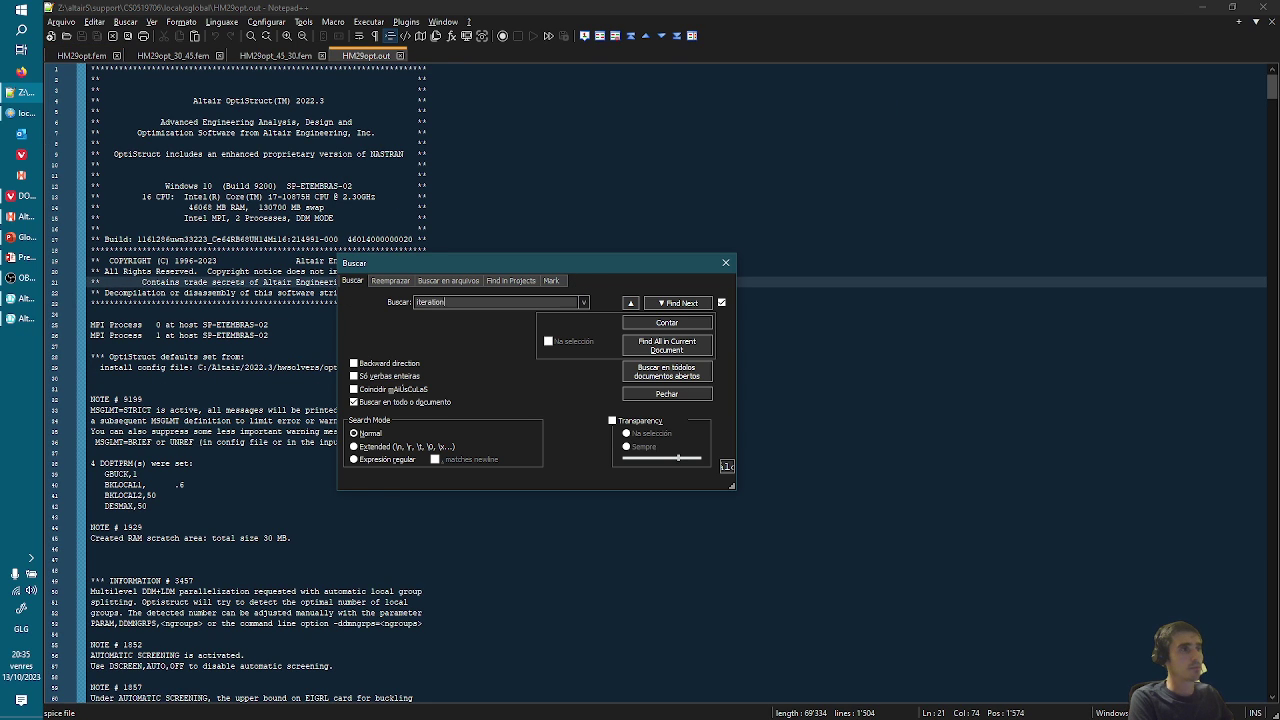
{"action": "key", "text": "Return"}
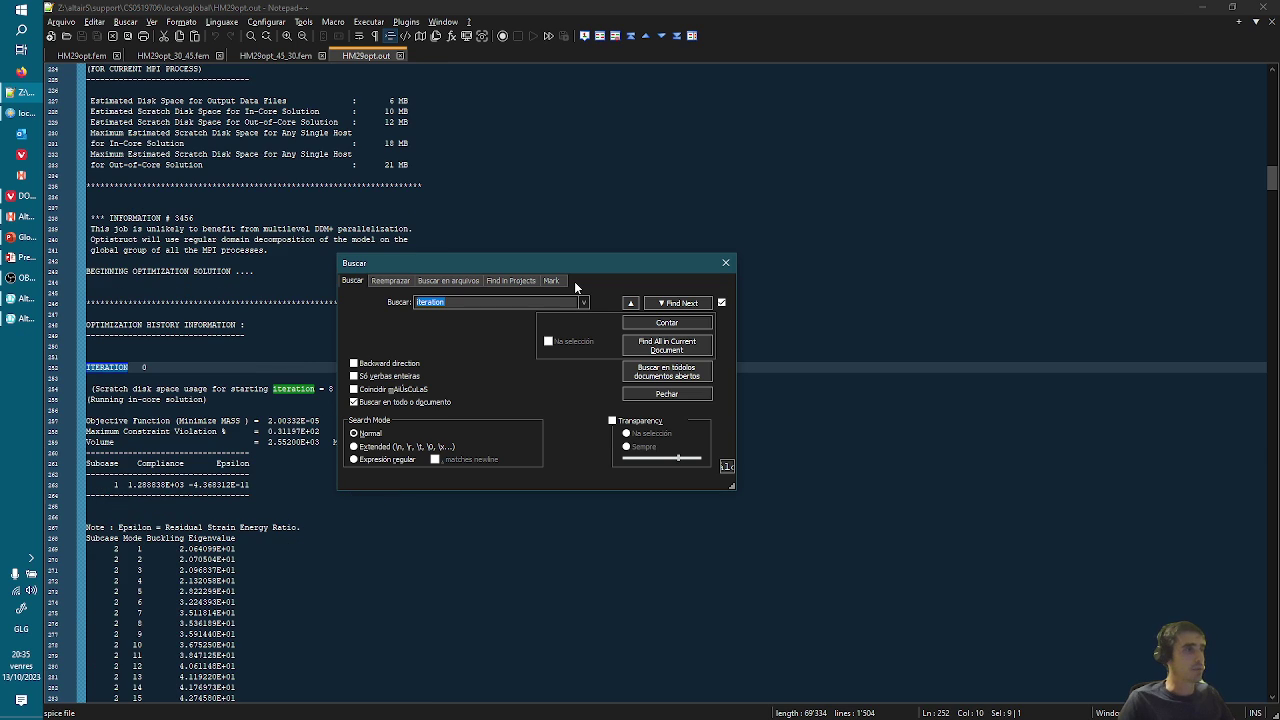
{"action": "left_click_drag", "start_coordinate": [580, 267], "coordinate": [870, 160]}
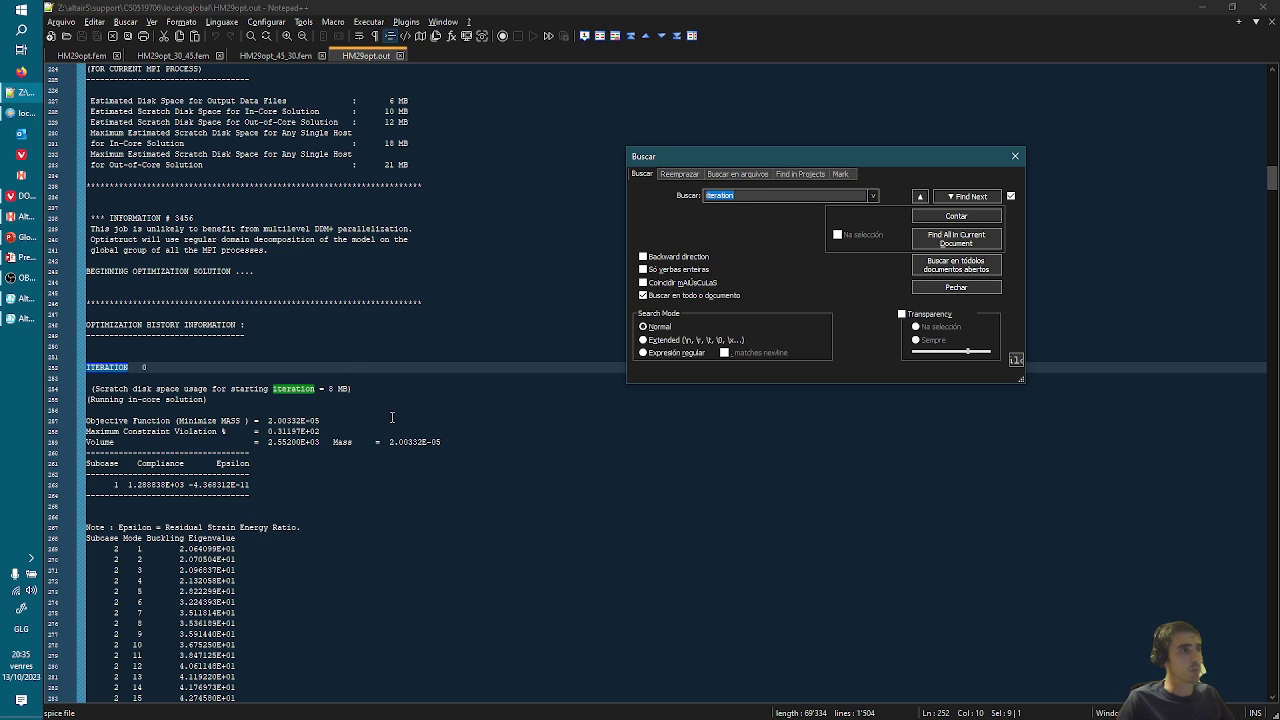
{"action": "left_click", "coordinate": [334, 443]}
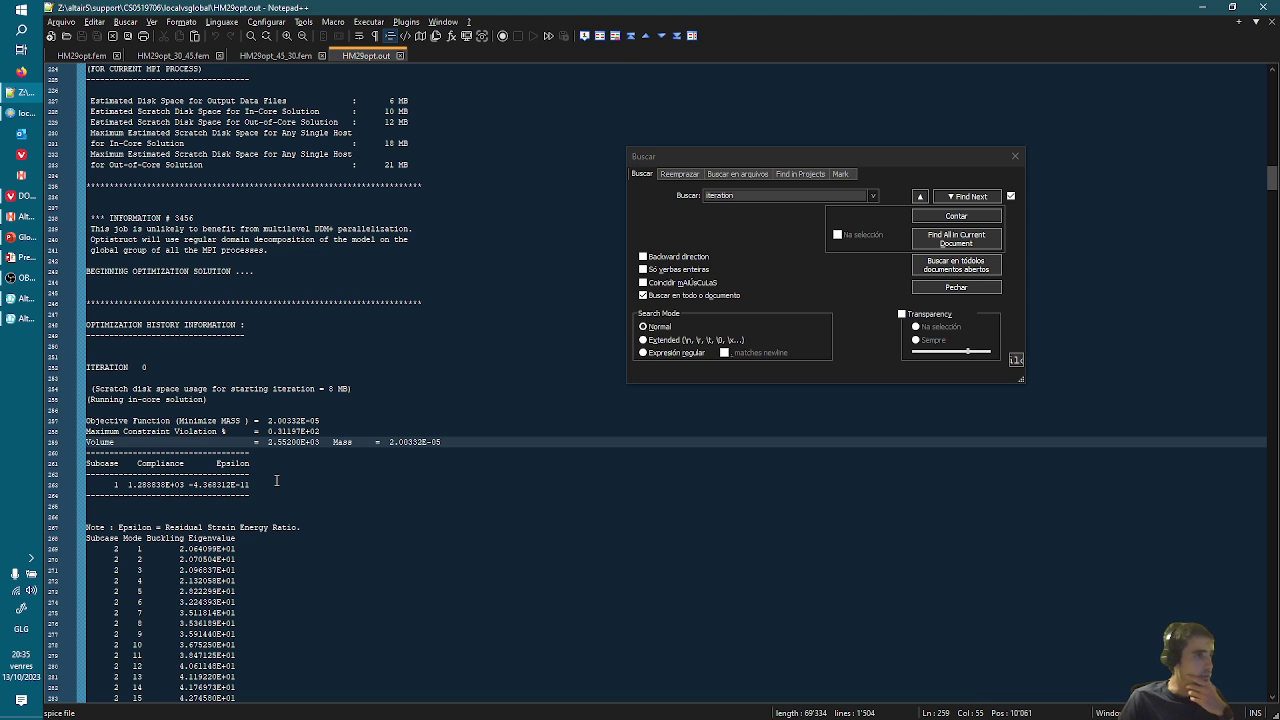
{"action": "left_click_drag", "start_coordinate": [92, 378], "coordinate": [143, 367]}
- Examine iteration 0's buckling eigenvalues and the local-mode flags in its retained responses table
{"action": "scroll", "coordinate": [300, 432], "scroll_direction": "down", "scroll_amount": 9}
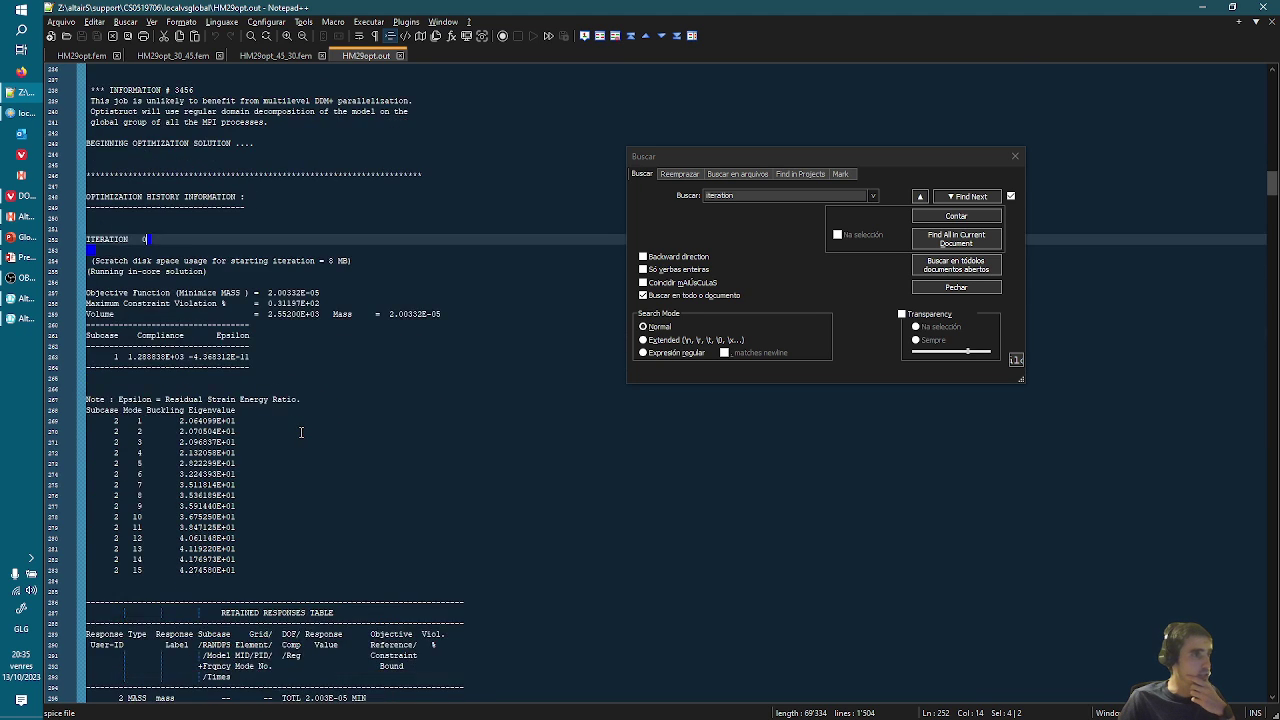
{"action": "scroll", "coordinate": [300, 432], "scroll_direction": "down", "scroll_amount": 5}
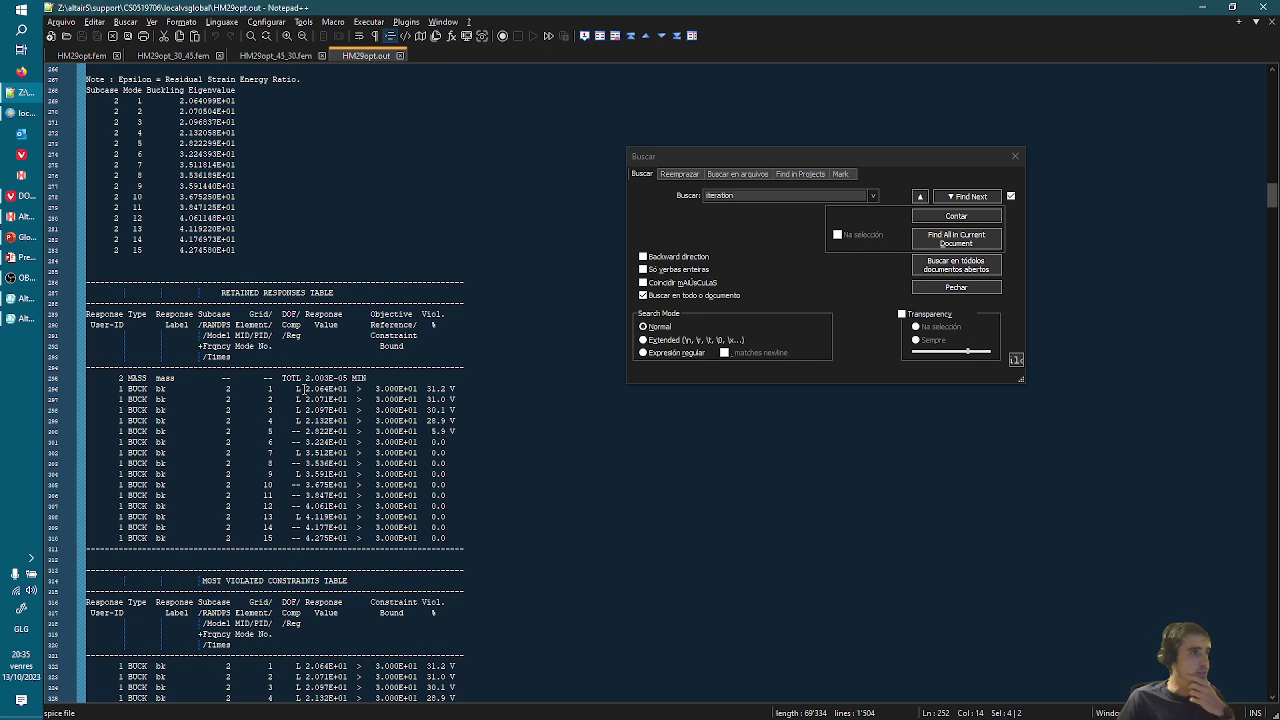
{"action": "left_click", "coordinate": [229, 390]}
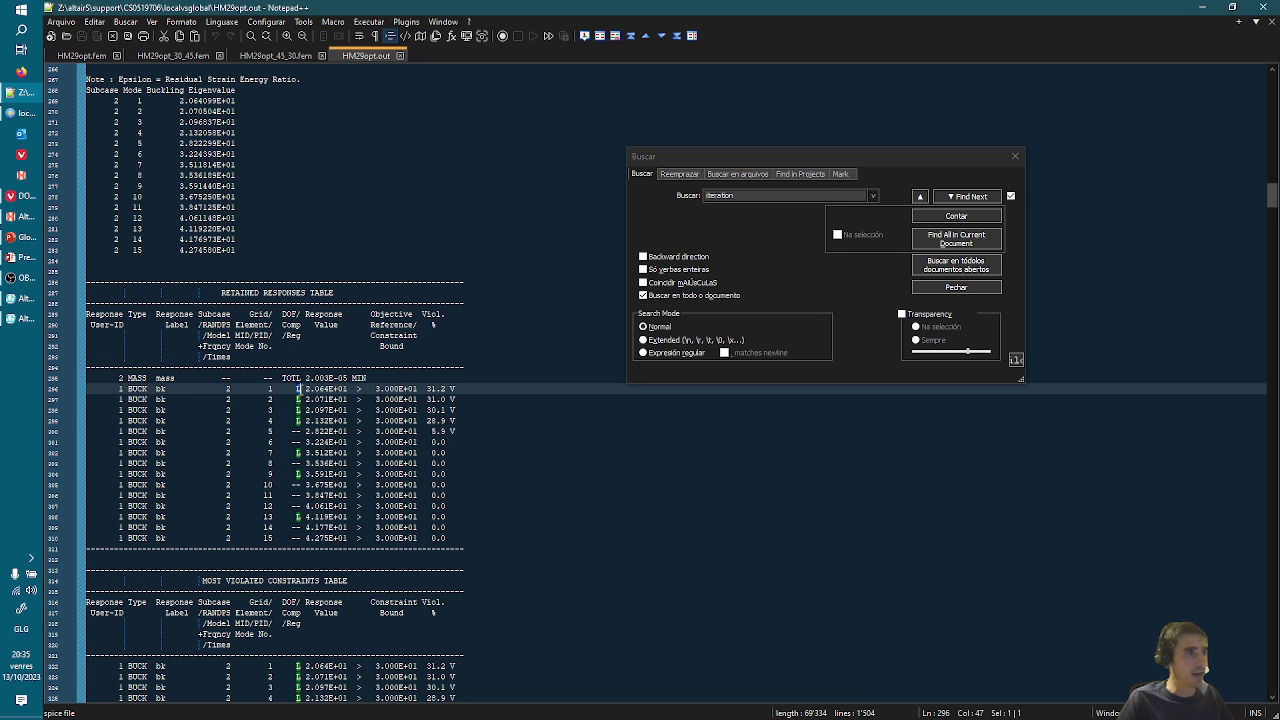
{"action": "left_click", "coordinate": [291, 431]}
{"action": "left_click_drag", "start_coordinate": [291, 431], "coordinate": [297, 431]}
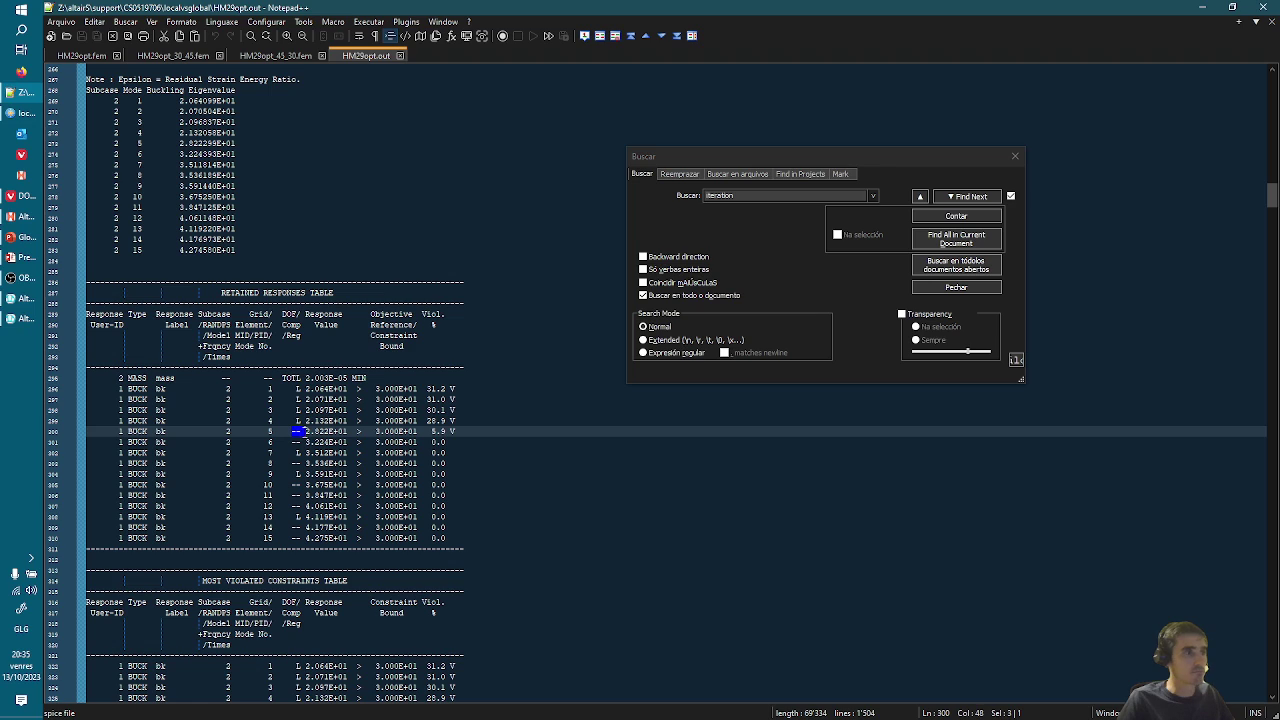
{"action": "left_click", "coordinate": [291, 431]}
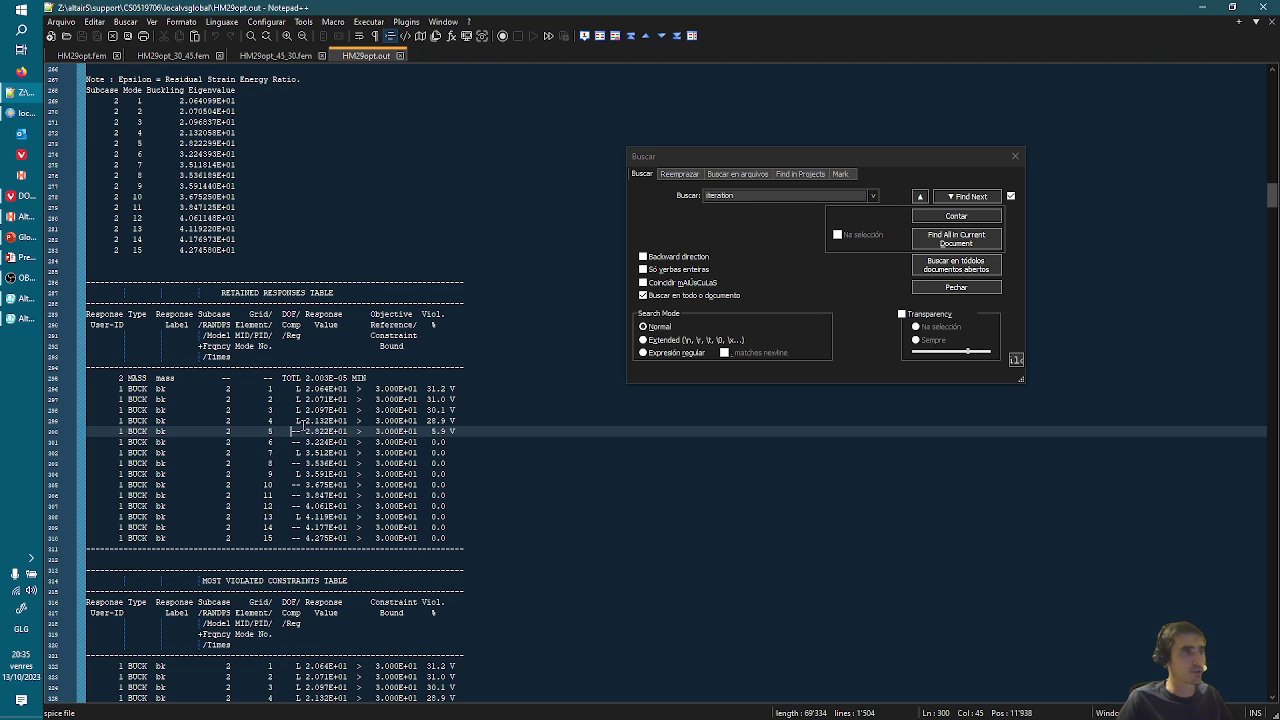
- Examine the retained responses and violated constraints tables of iterations 1 and 2, comparing their local and global modes
{"action": "scroll", "coordinate": [320, 473], "scroll_direction": "down", "scroll_amount": 20}
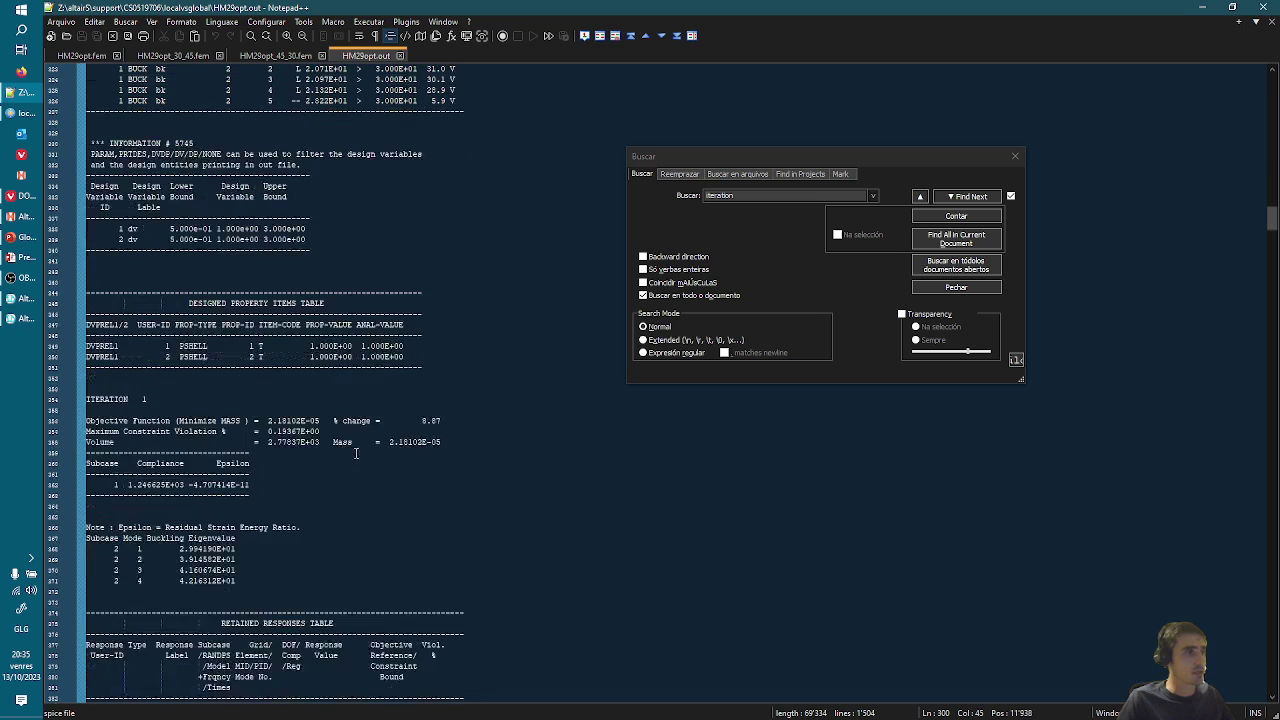
{"action": "scroll", "coordinate": [313, 453], "scroll_direction": "down", "scroll_amount": 3}
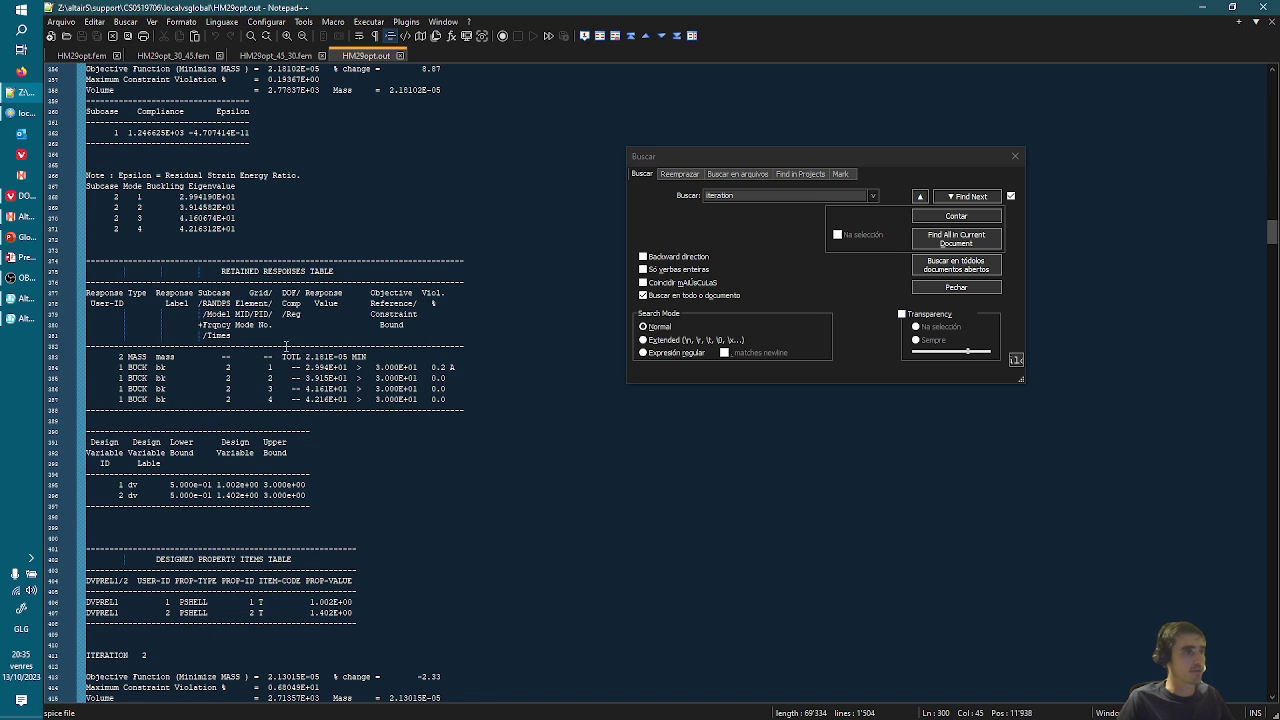
{"action": "scroll", "coordinate": [319, 389], "scroll_direction": "down", "scroll_amount": 4}
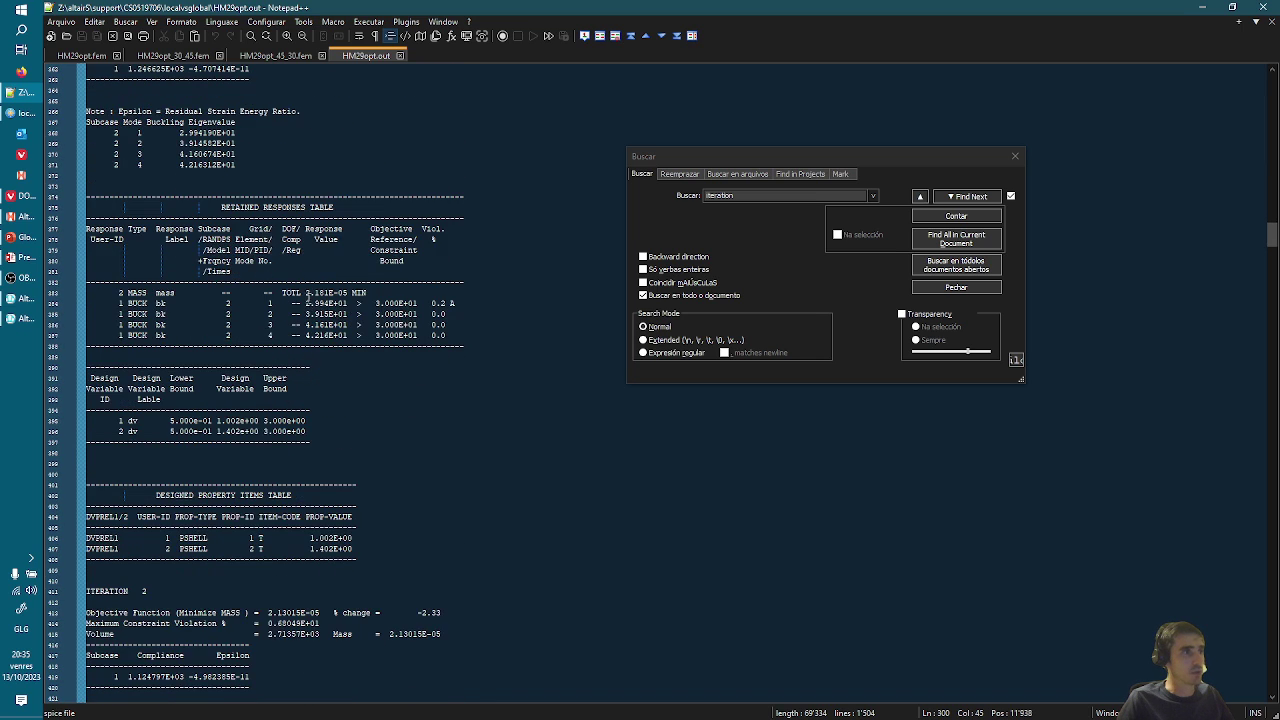
{"action": "scroll", "coordinate": [304, 243], "scroll_direction": "down", "scroll_amount": 16}
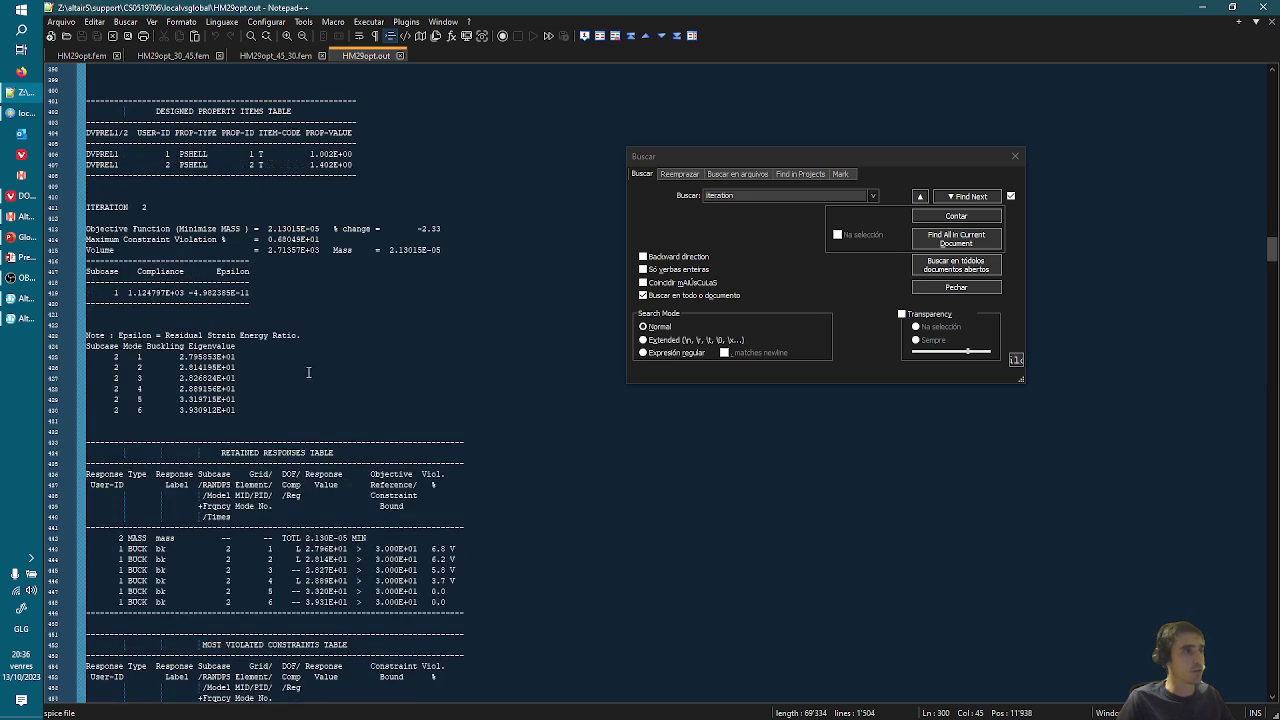
{"action": "scroll", "coordinate": [300, 370], "scroll_direction": "down", "scroll_amount": 6}
{"action": "left_click", "coordinate": [371, 392]}
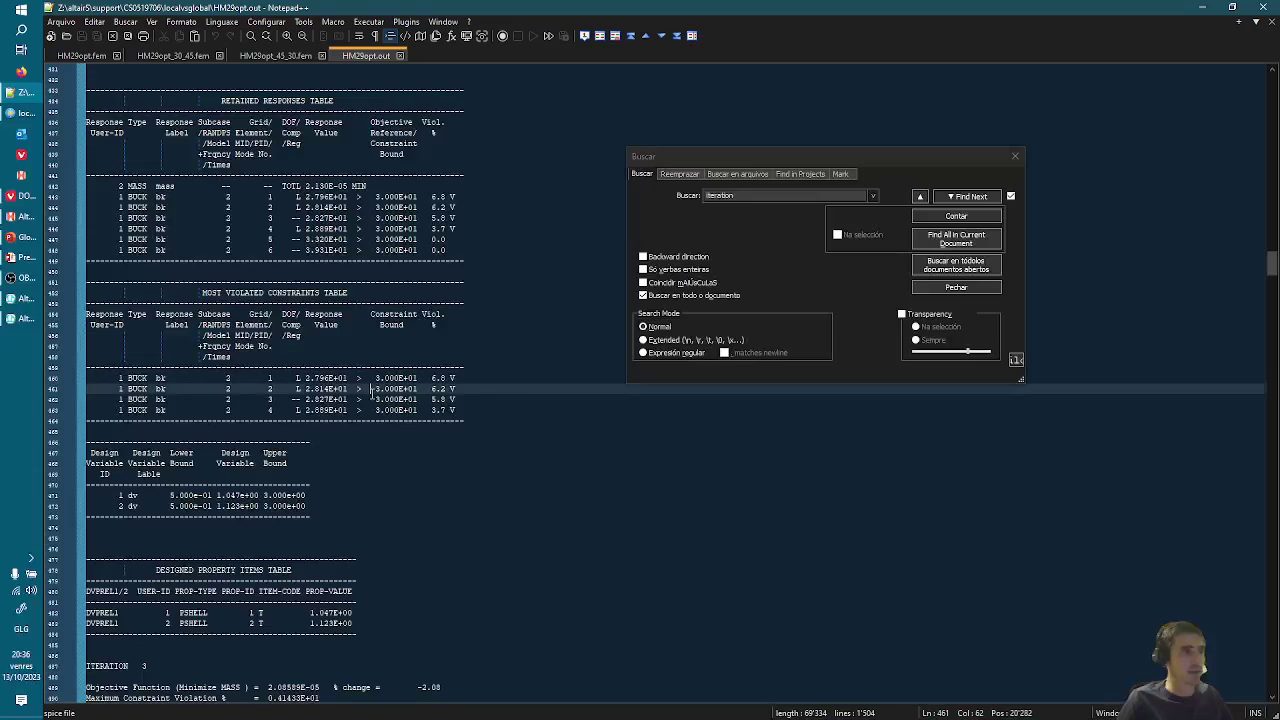
- Examine the final iteration's retained responses table at the end of the file, checking the local buckling modes against their bound
{"action": "key", "text": "ctrl+End"}
{"action": "scroll", "coordinate": [378, 396], "scroll_direction": "up", "scroll_amount": 10}
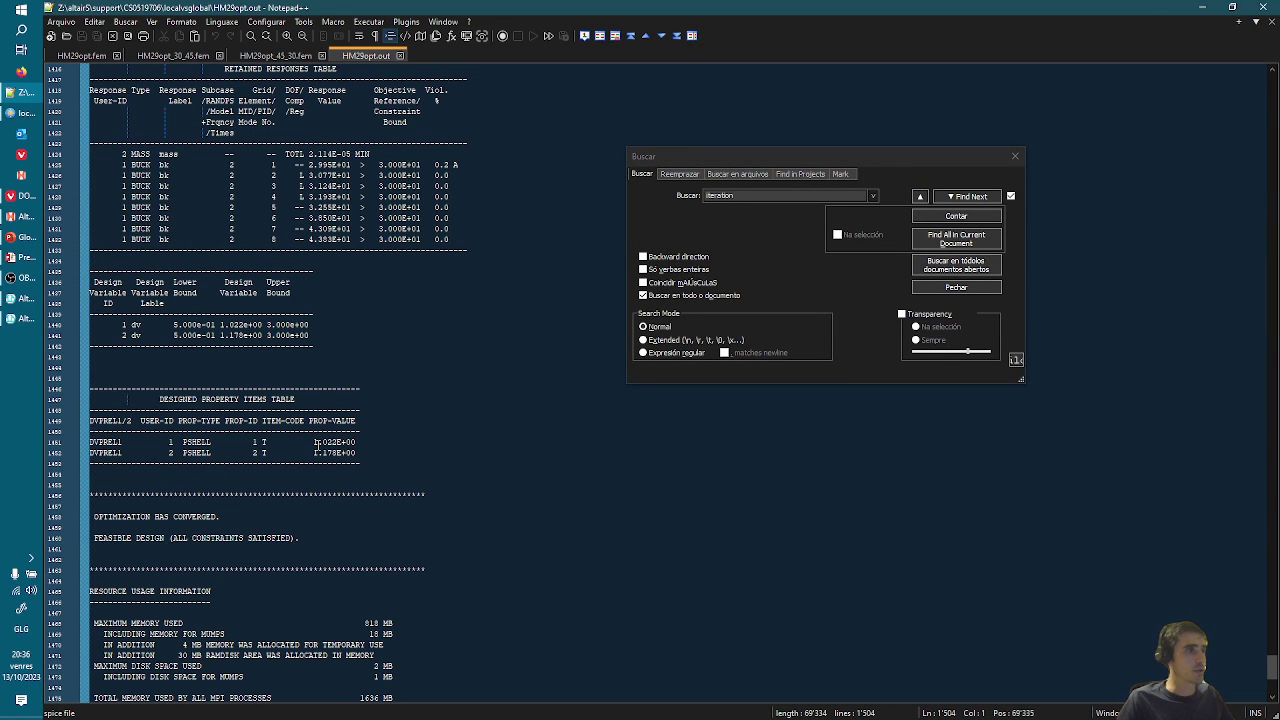
{"action": "scroll", "coordinate": [436, 308], "scroll_direction": "up", "scroll_amount": 2}
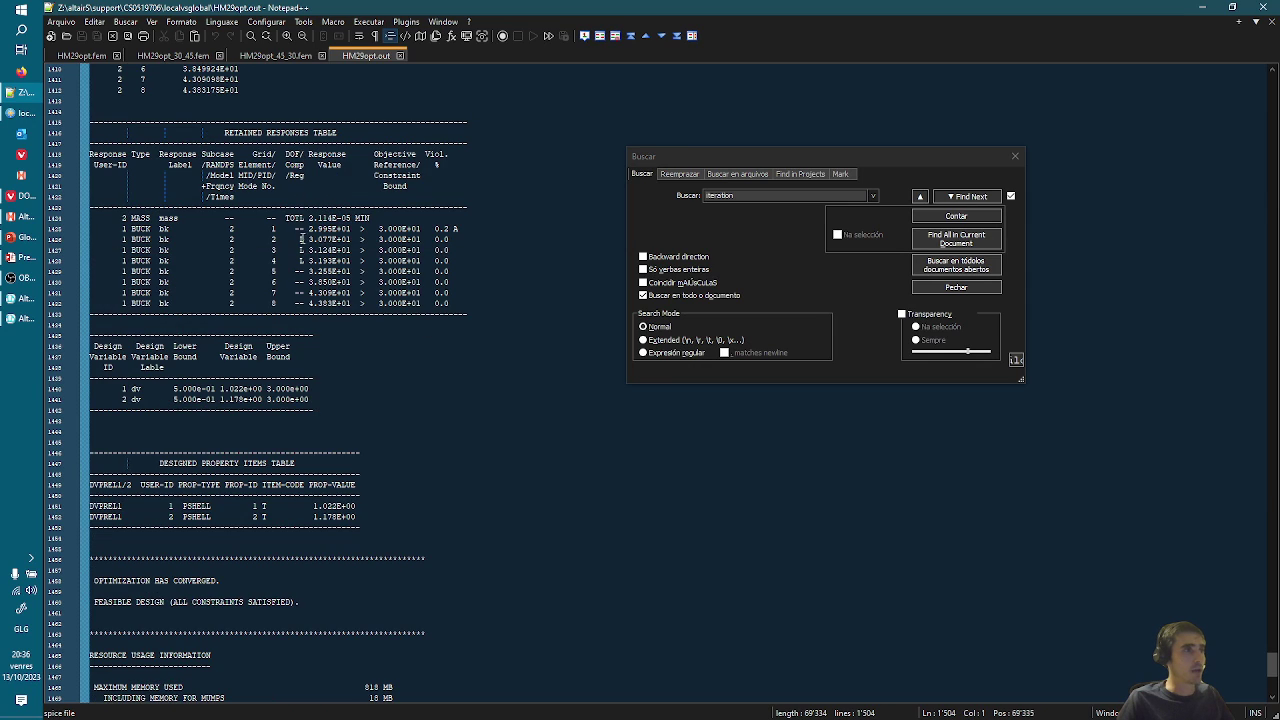
{"action": "left_click_drag", "start_coordinate": [302, 239], "coordinate": [404, 260]}
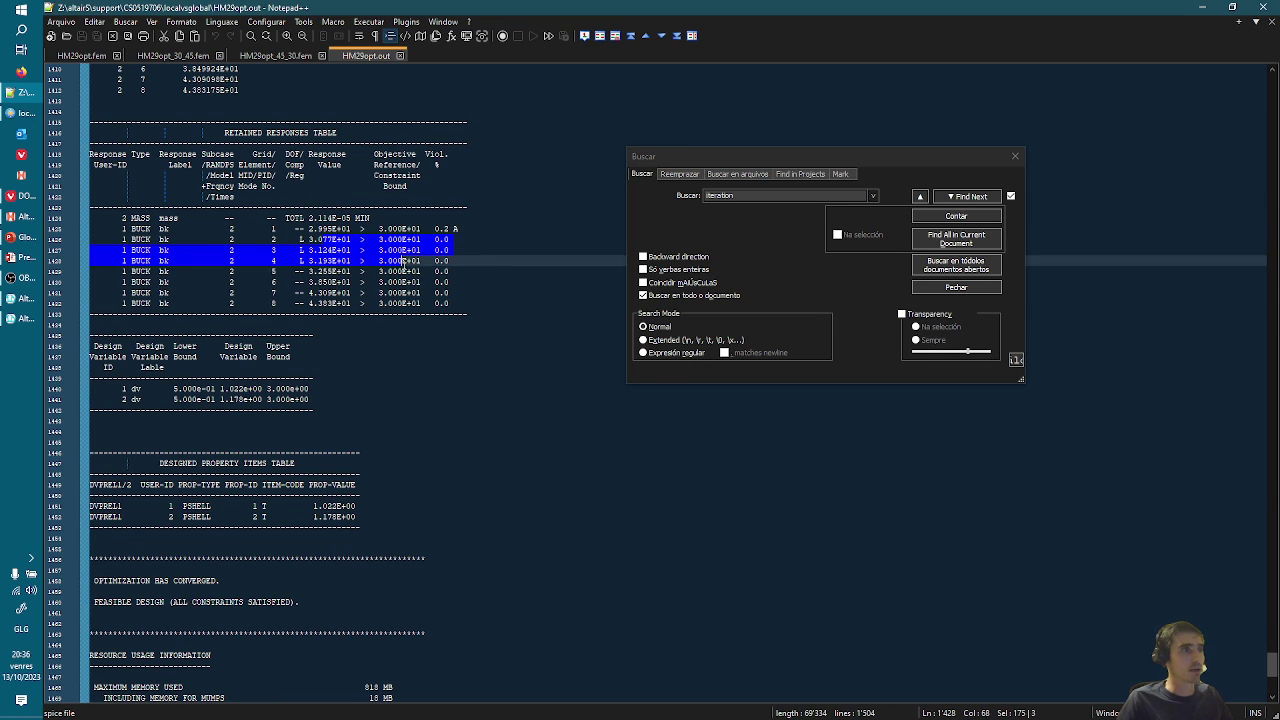
{"action": "left_click", "coordinate": [455, 303]}
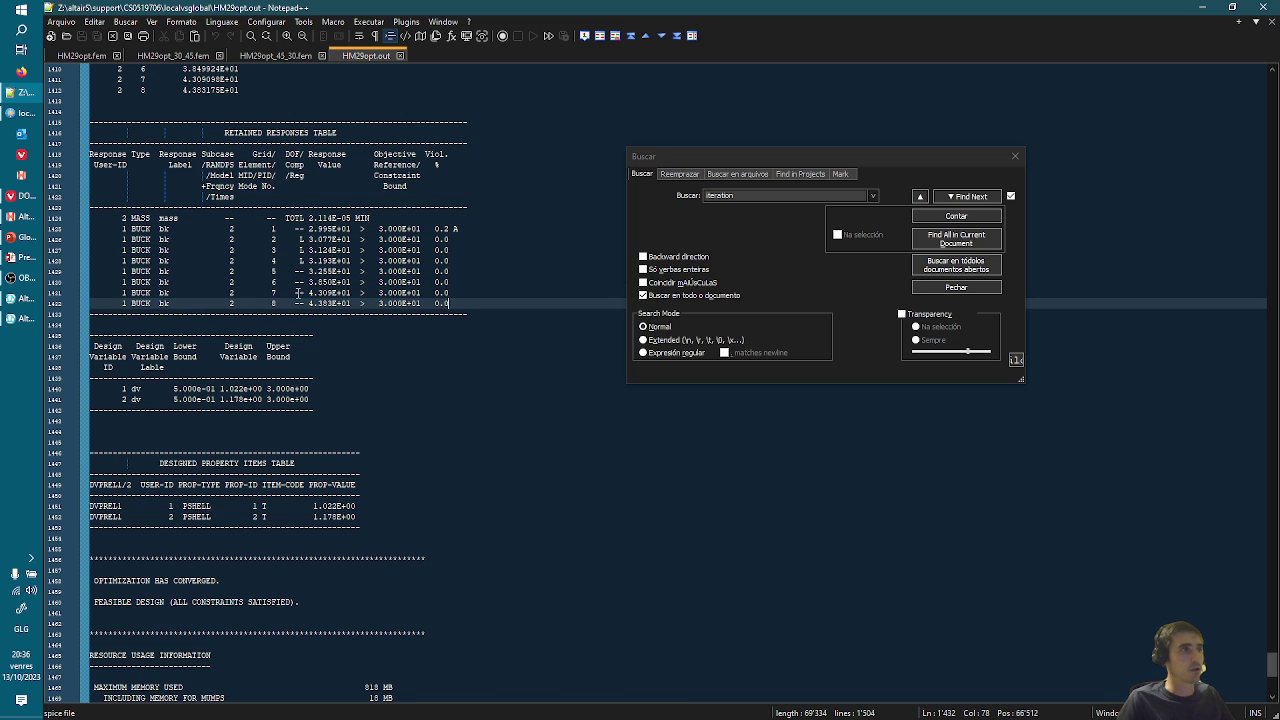
- Check the final thickness values of both PSHELL properties in the last designed property items table
{"action": "left_click", "coordinate": [298, 516]}
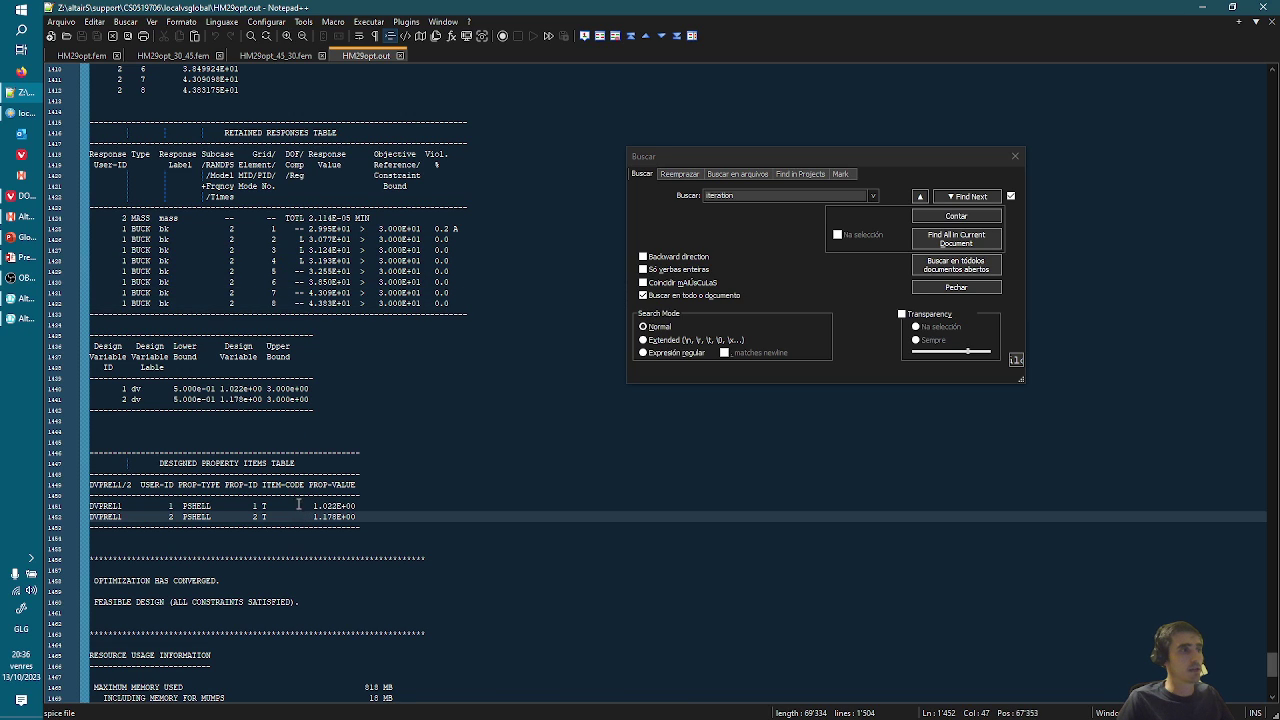
{"action": "left_click_drag", "start_coordinate": [313, 506], "coordinate": [381, 518], "text": "alt"}
{"action": "left_click", "coordinate": [381, 518]}
- Close the finished HM29opt.fem run log, then run HM29opt_45_30.fem and HM29opt_30_45.fem together in Altair Compute Console
{"action": "left_click", "coordinate": [22, 318]}
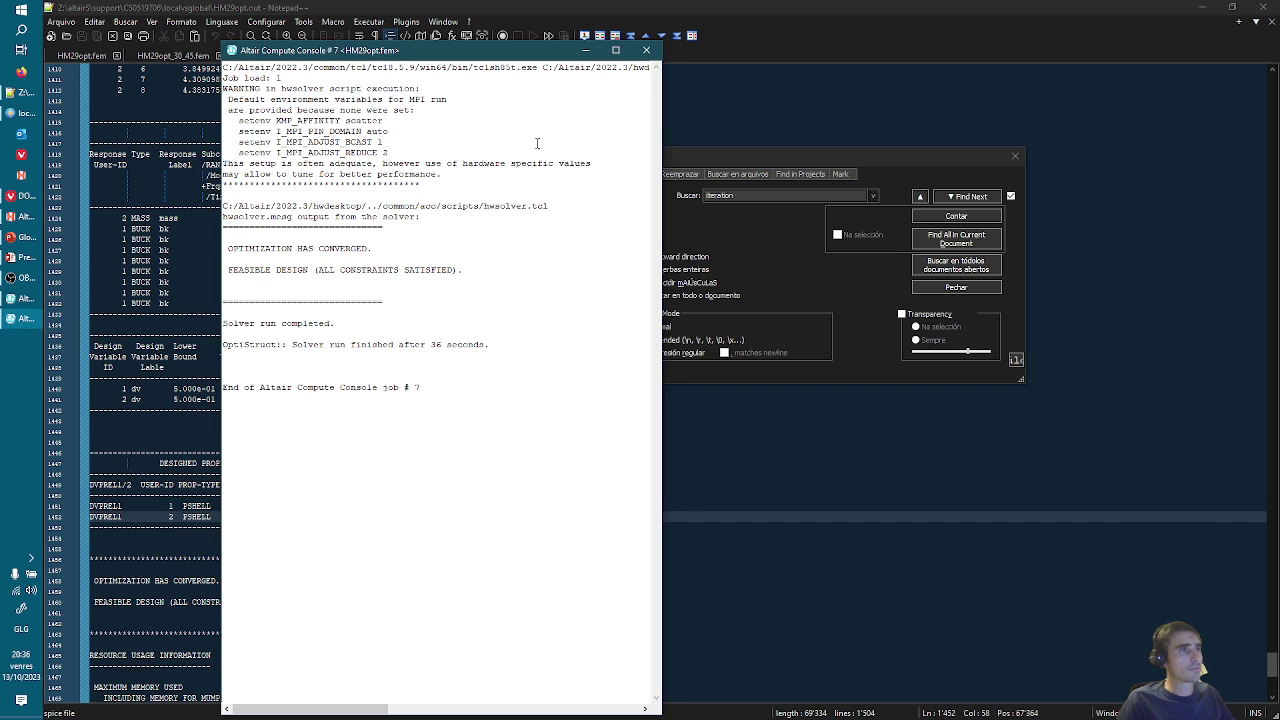
{"action": "left_click", "coordinate": [646, 49]}
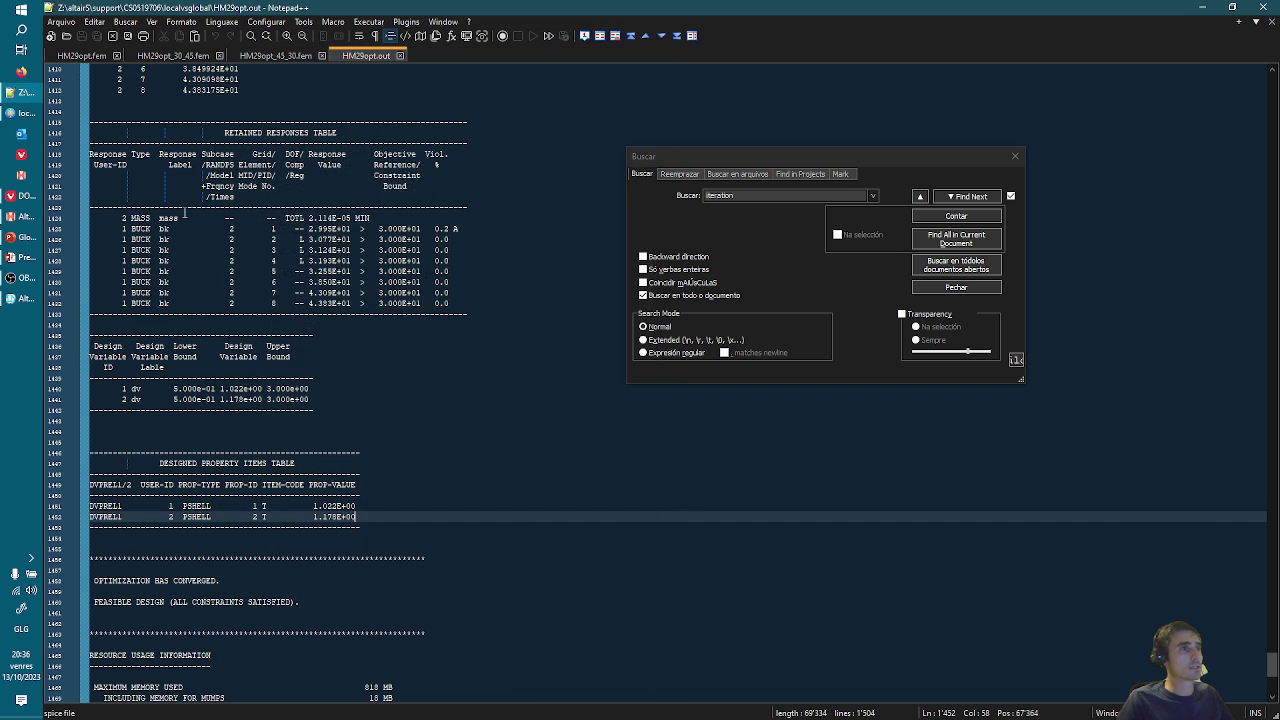
{"action": "left_click", "coordinate": [22, 298]}
{"action": "left_click", "coordinate": [1039, 294]}
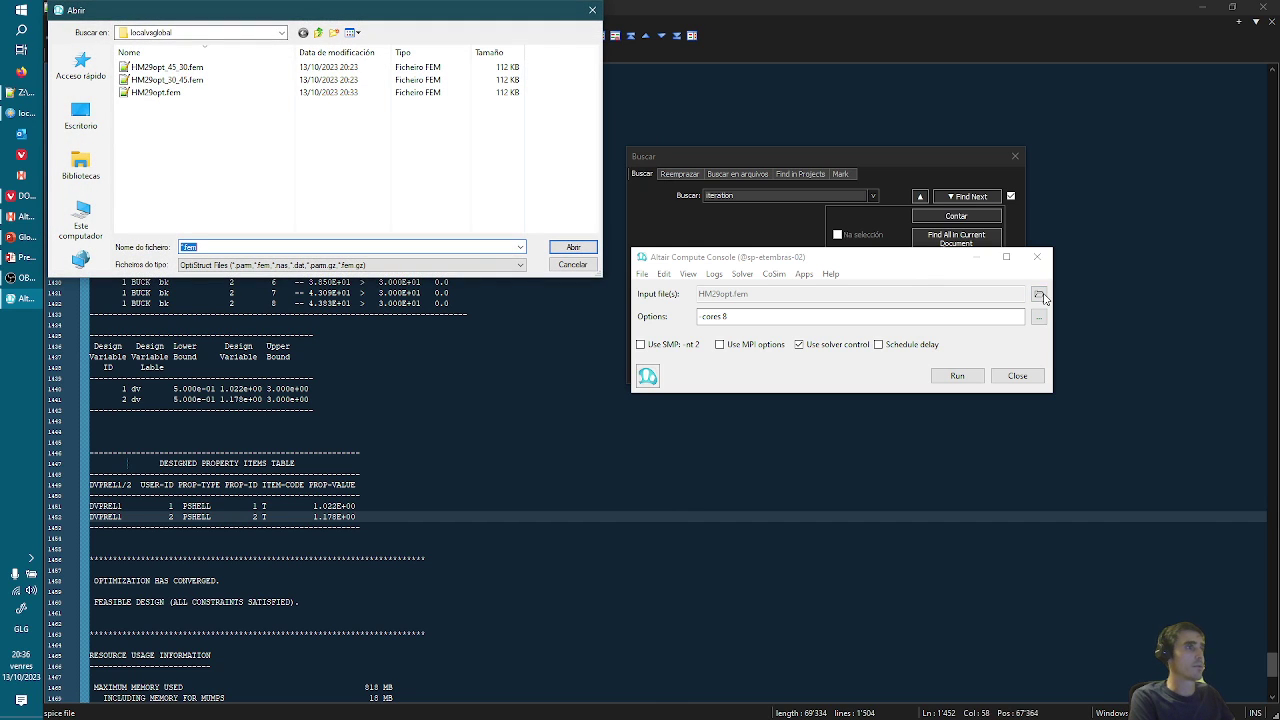
{"action": "left_click", "coordinate": [188, 81]}
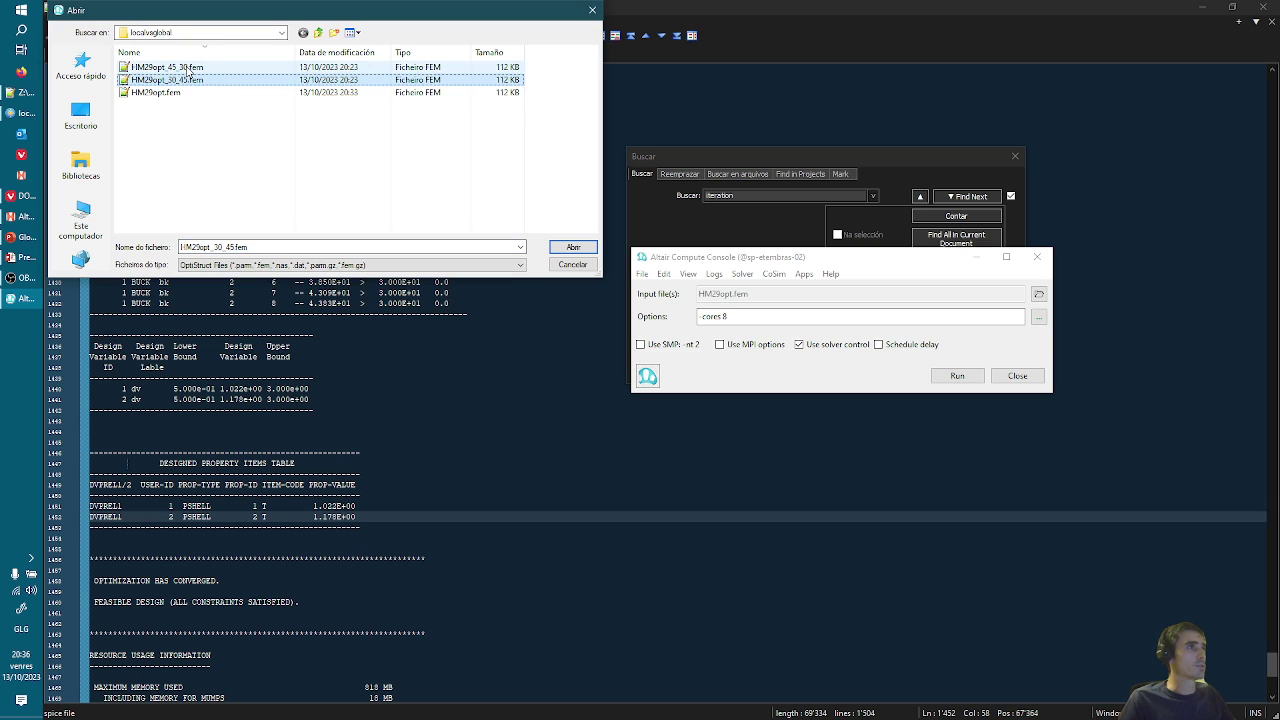
{"action": "left_click", "coordinate": [188, 67], "text": "ctrl"}
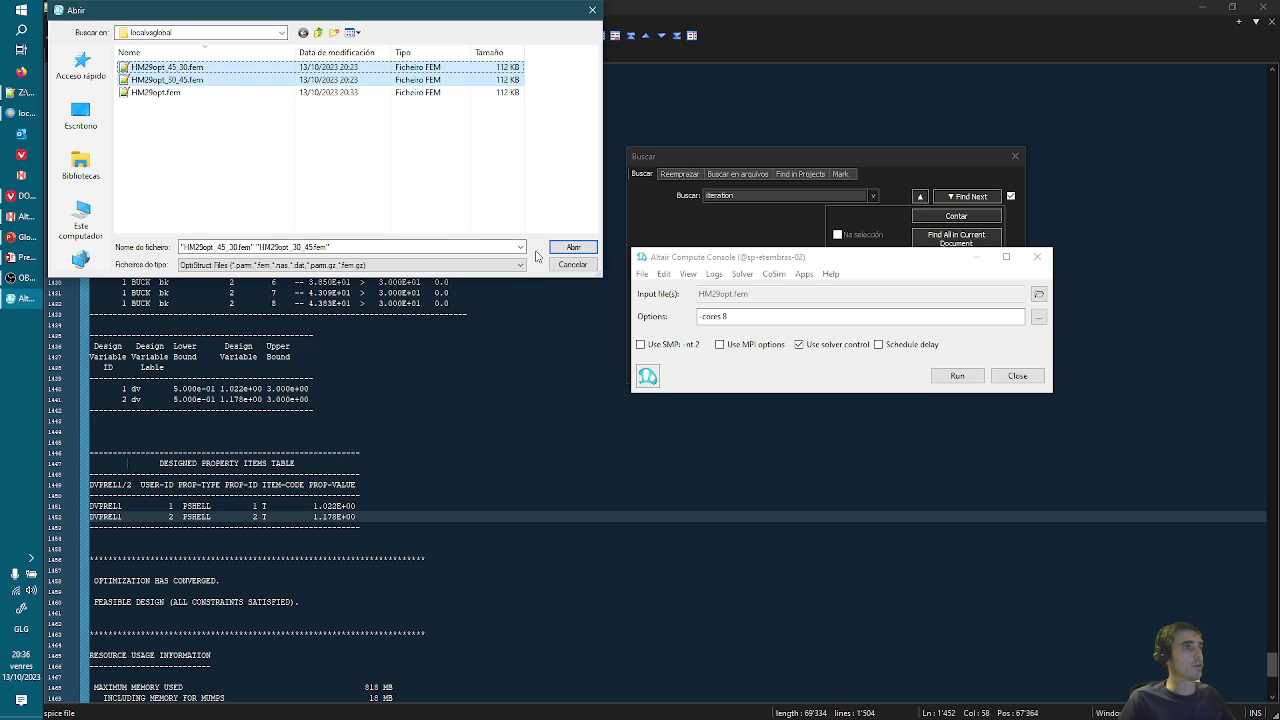
{"action": "left_click", "coordinate": [574, 248]}
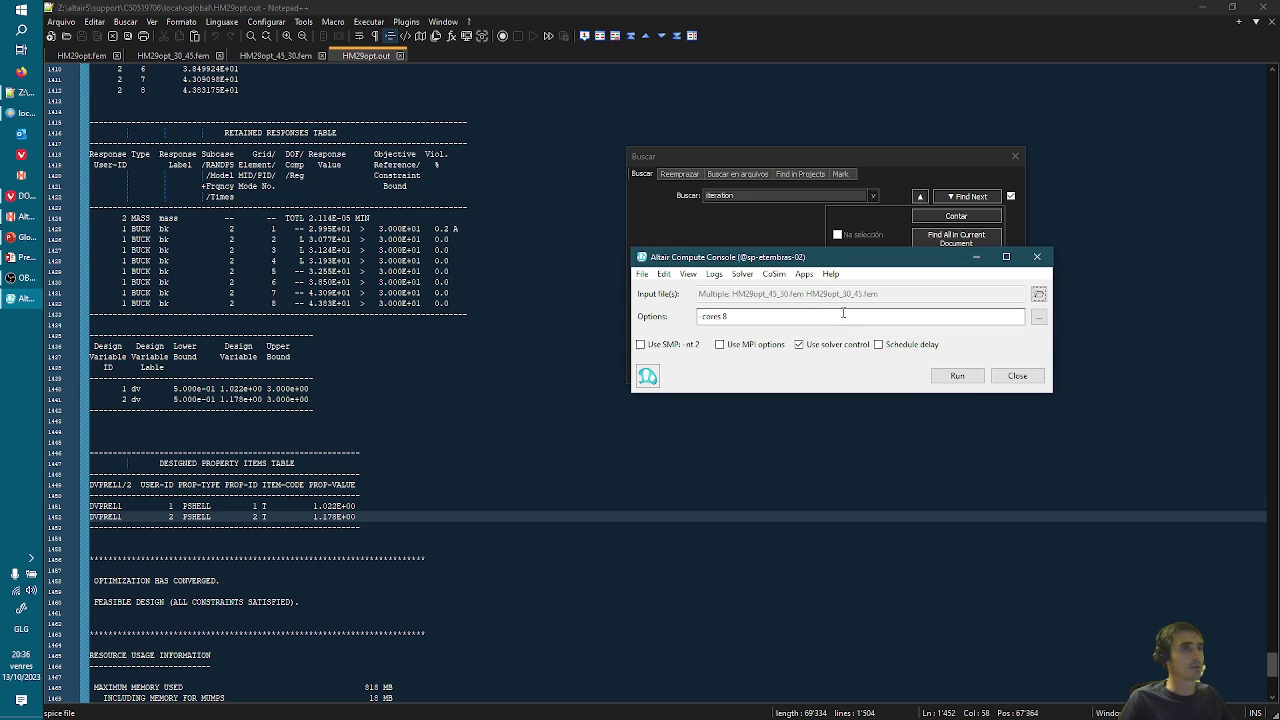
{"action": "left_click", "coordinate": [958, 376]}
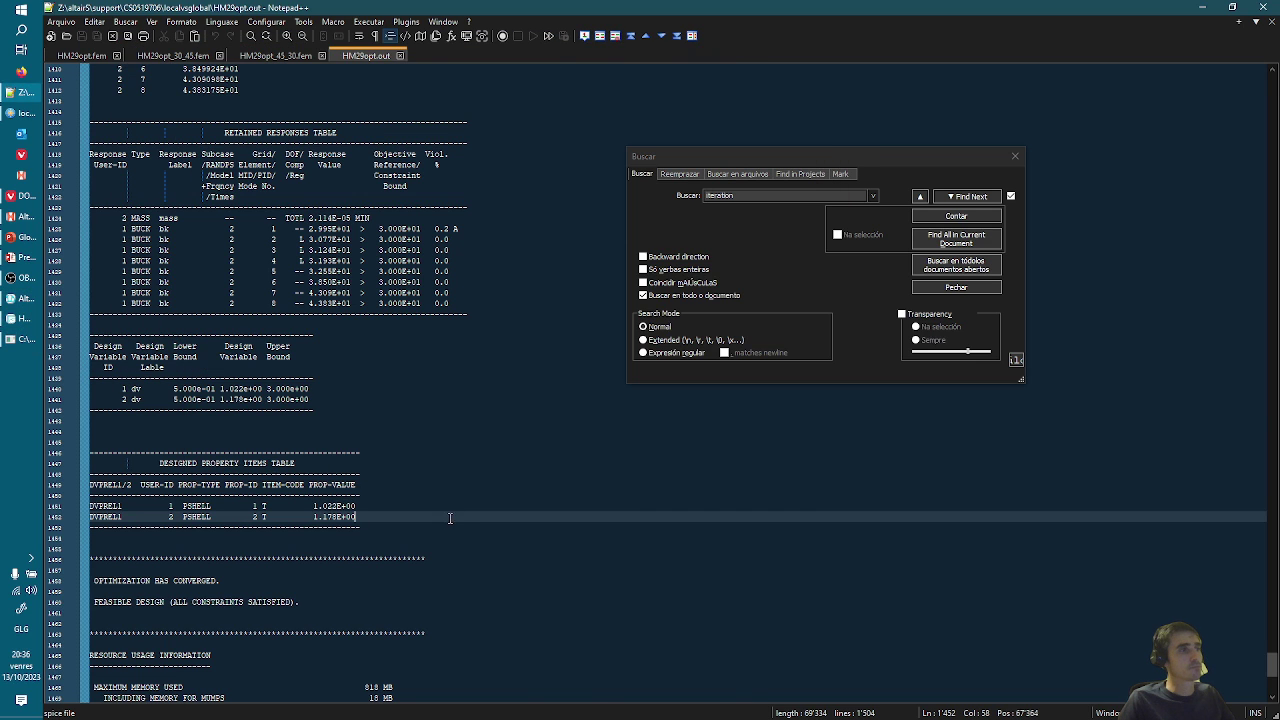
- Switch to HyperMesh, maximize the model view, load HM29opt_s2.h3d as a Result merged into the current model, and show the results browser
{"action": "left_click", "coordinate": [17, 222]}
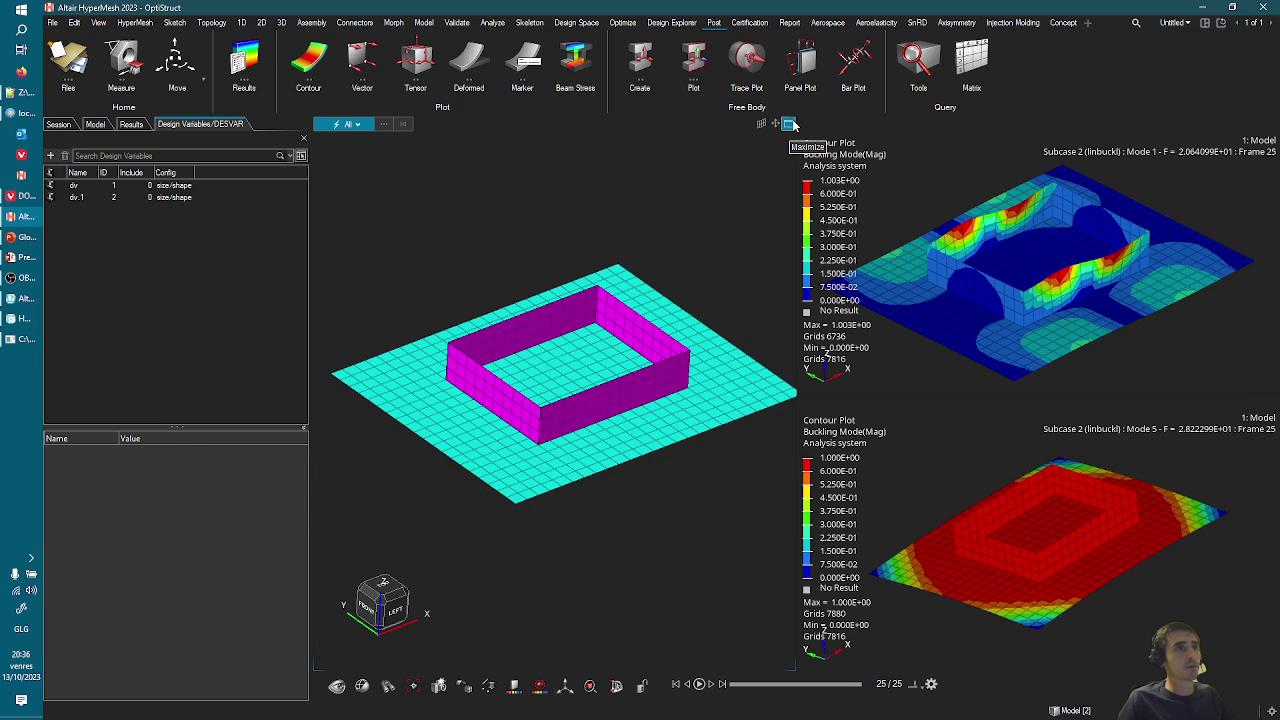
{"action": "left_click", "coordinate": [789, 124]}
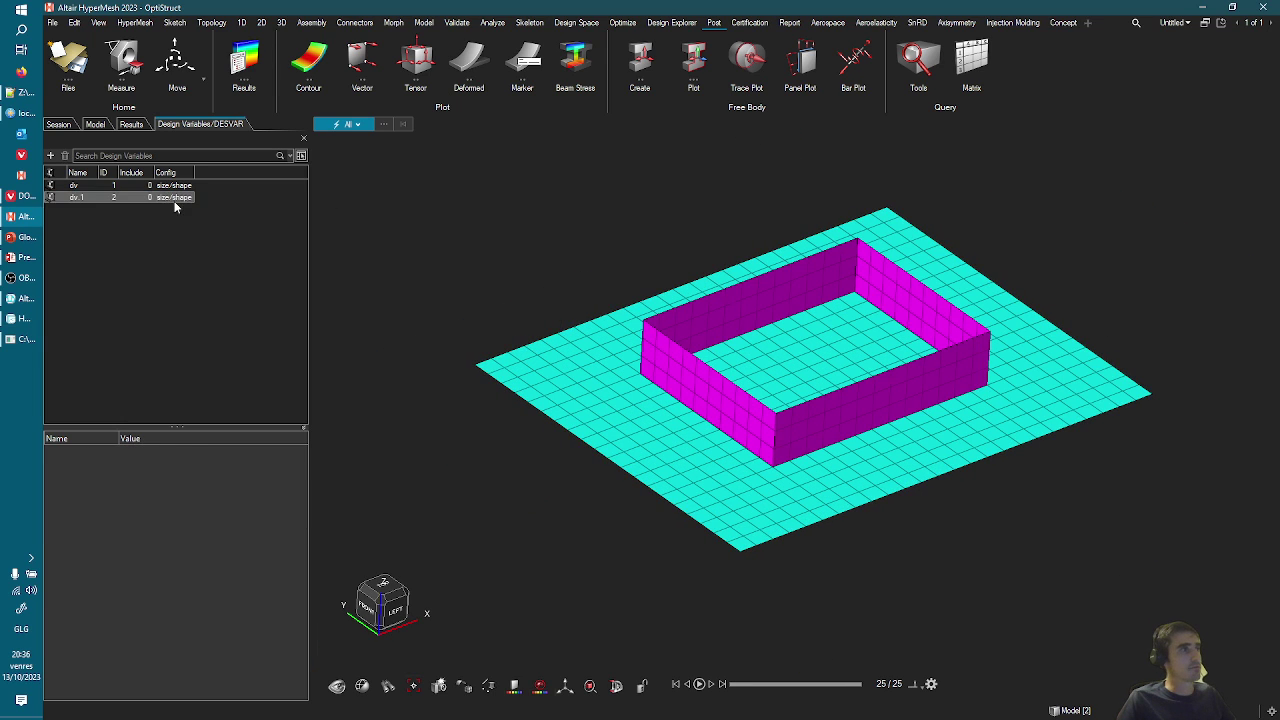
{"action": "left_click", "coordinate": [4, 112]}
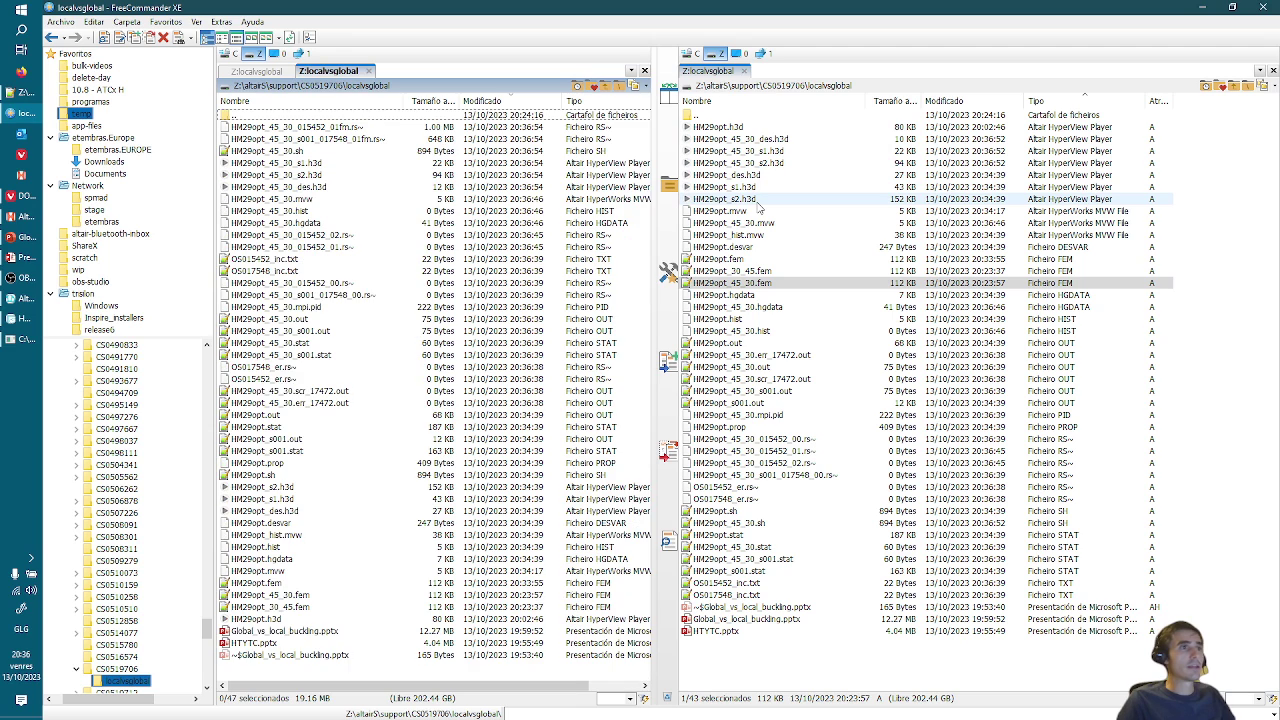
{"action": "left_click", "coordinate": [745, 200]}
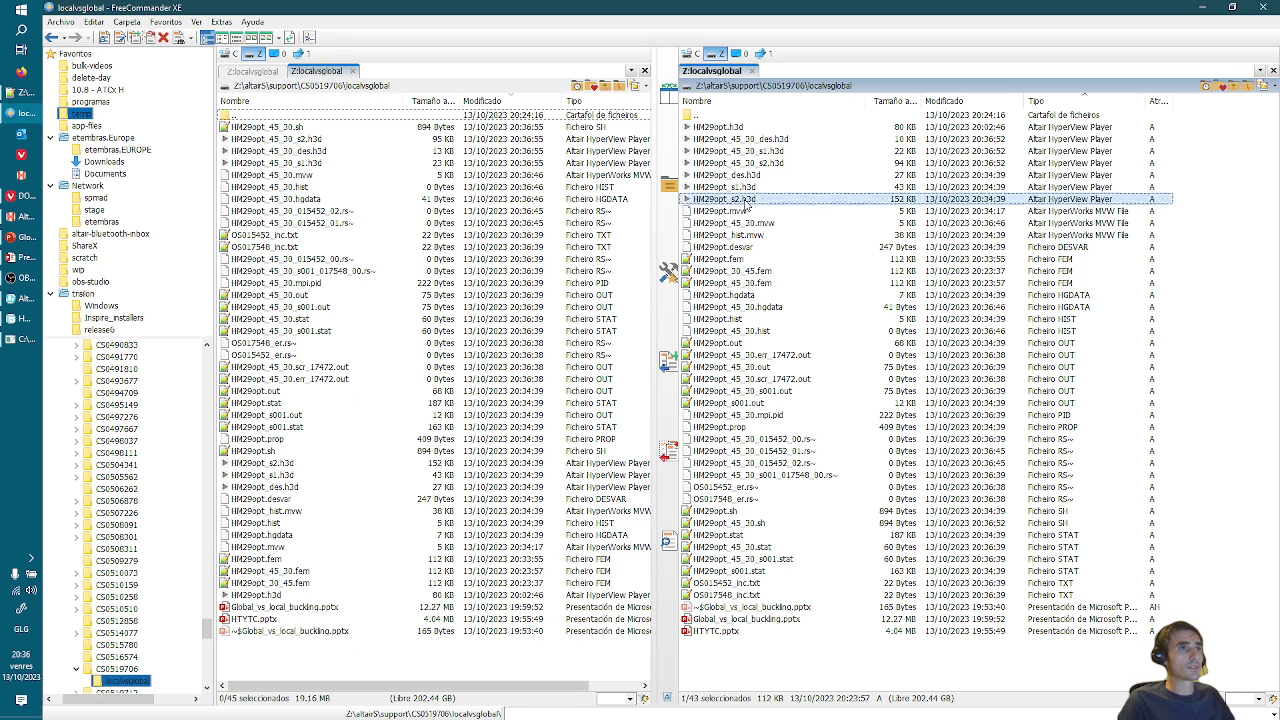
{"action": "left_click_drag", "start_coordinate": [745, 200], "coordinate": [532, 226]}
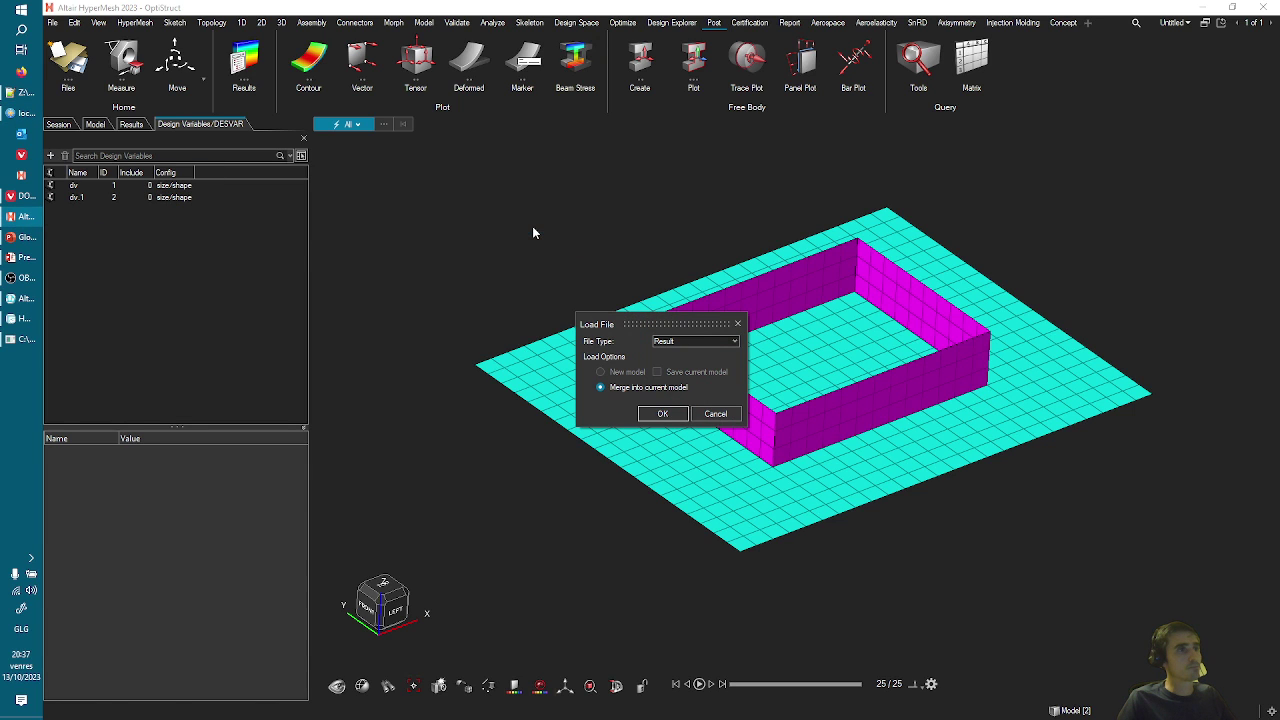
{"action": "left_click", "coordinate": [678, 346]}
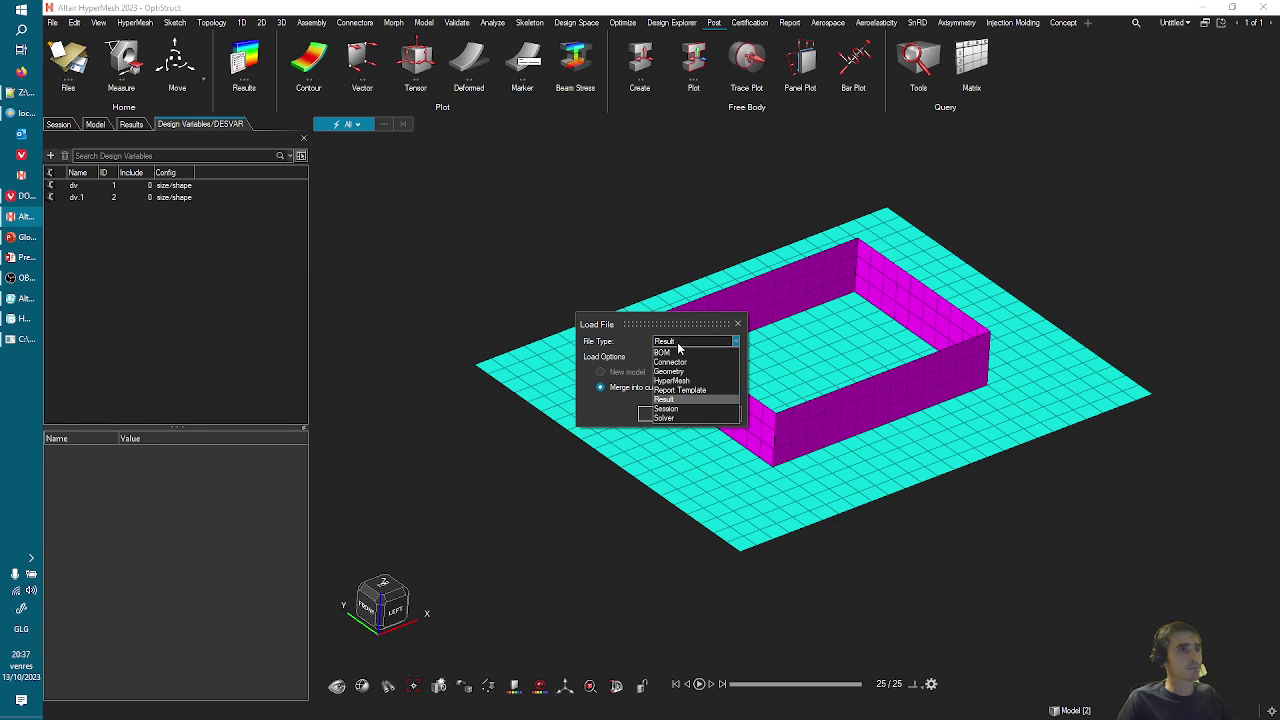
{"action": "left_click", "coordinate": [678, 346]}
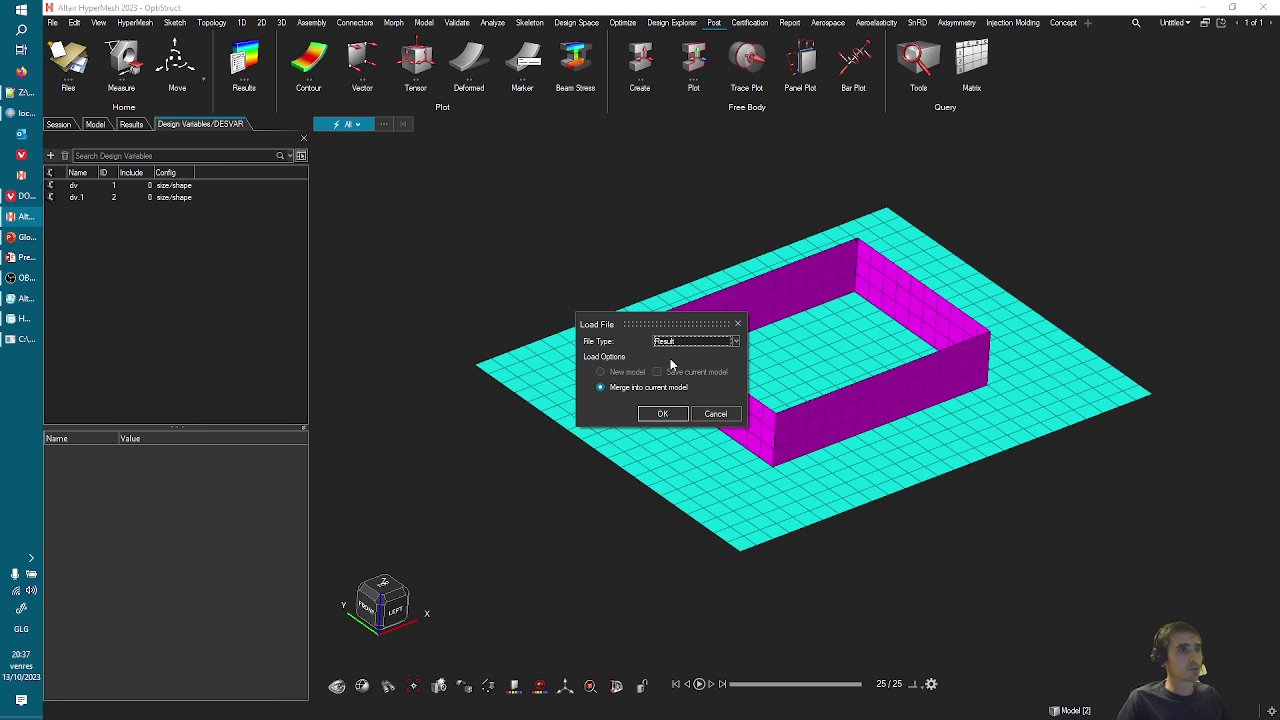
{"action": "left_click", "coordinate": [662, 416]}
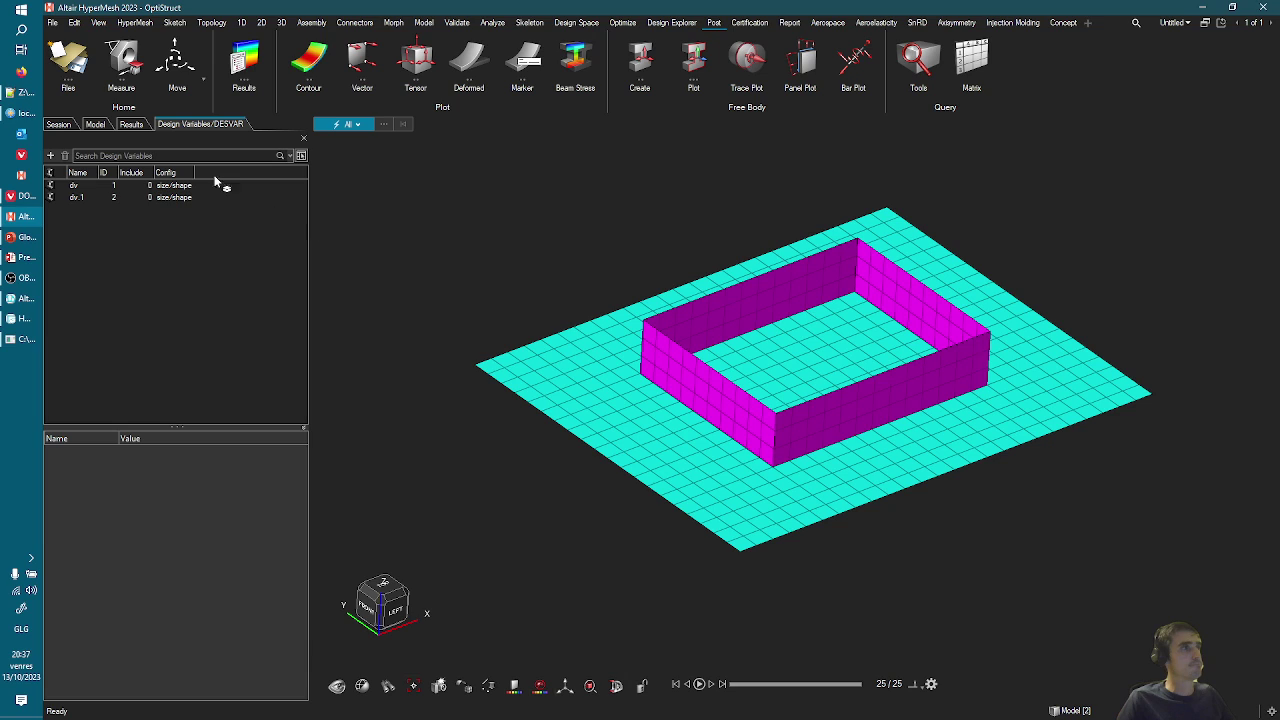
{"action": "left_click", "coordinate": [131, 124]}
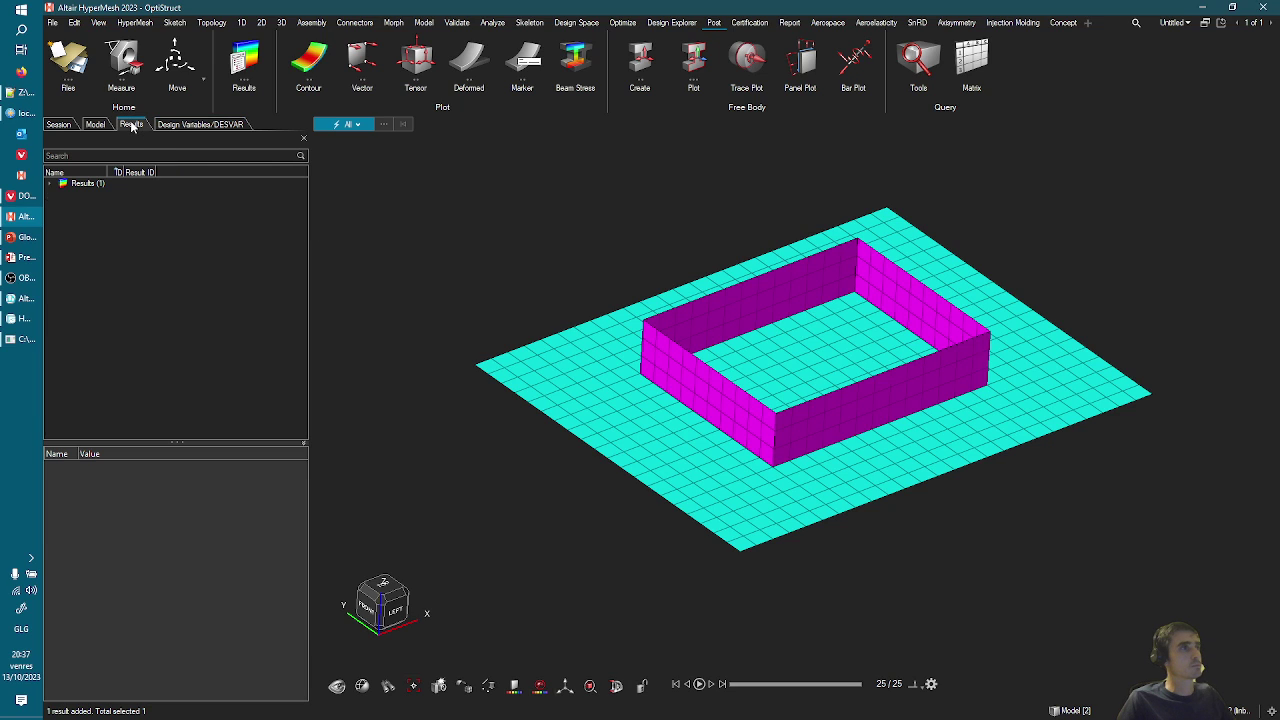
- Expand the loaded HM29opt_s2.h3d result in the browser and make Iteration 16 the current one
{"action": "left_click", "coordinate": [49, 183]}
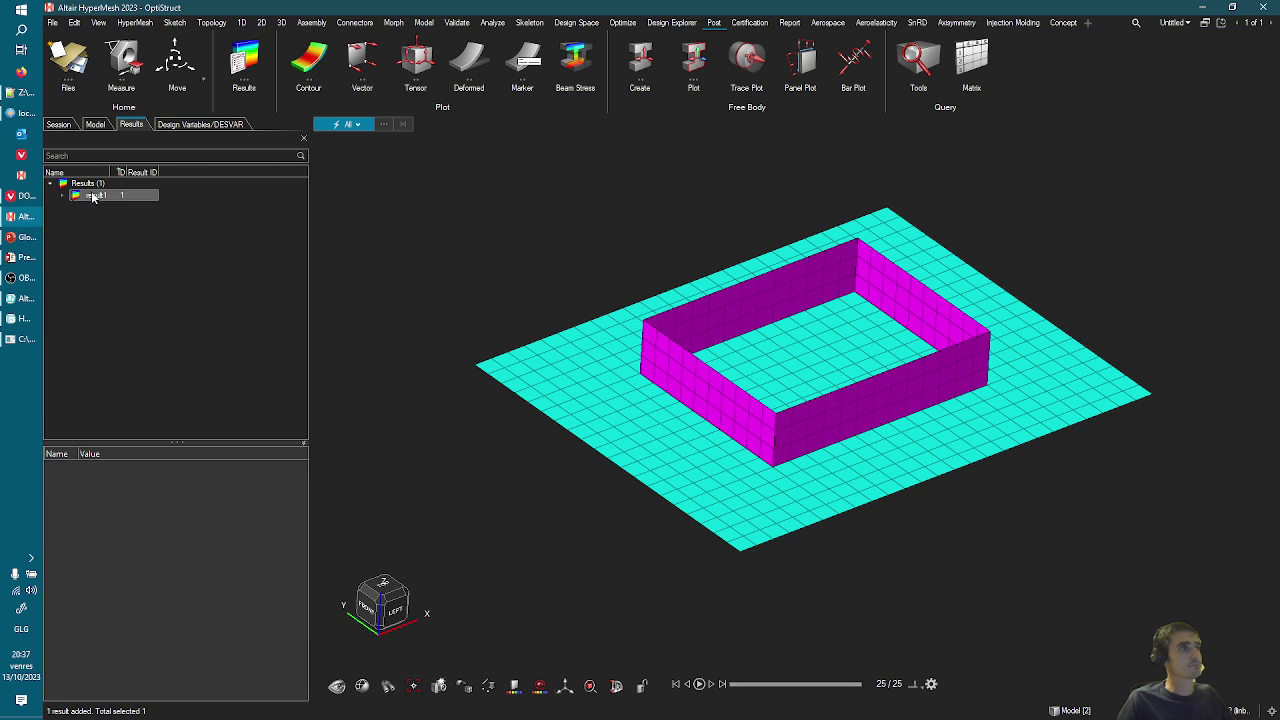
{"action": "left_click", "coordinate": [60, 196]}
{"action": "left_click", "coordinate": [75, 207]}
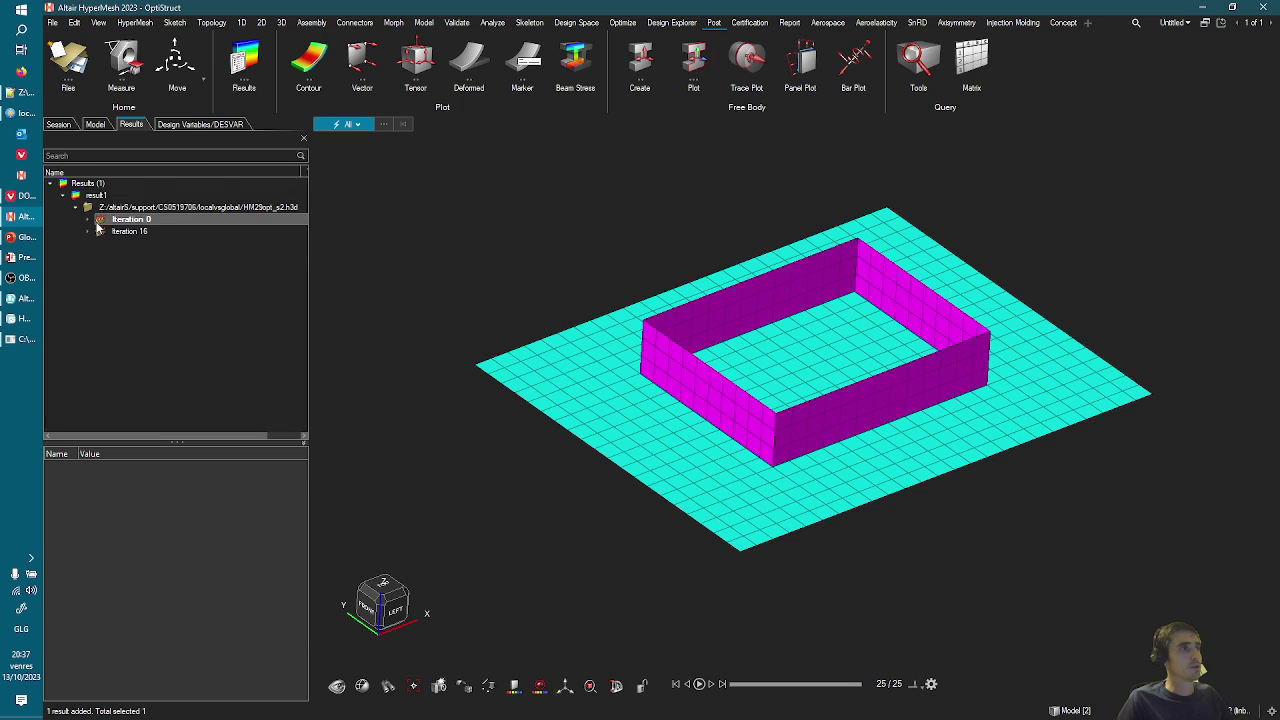
{"action": "left_click", "coordinate": [89, 230]}
{"action": "left_click", "coordinate": [89, 230]}
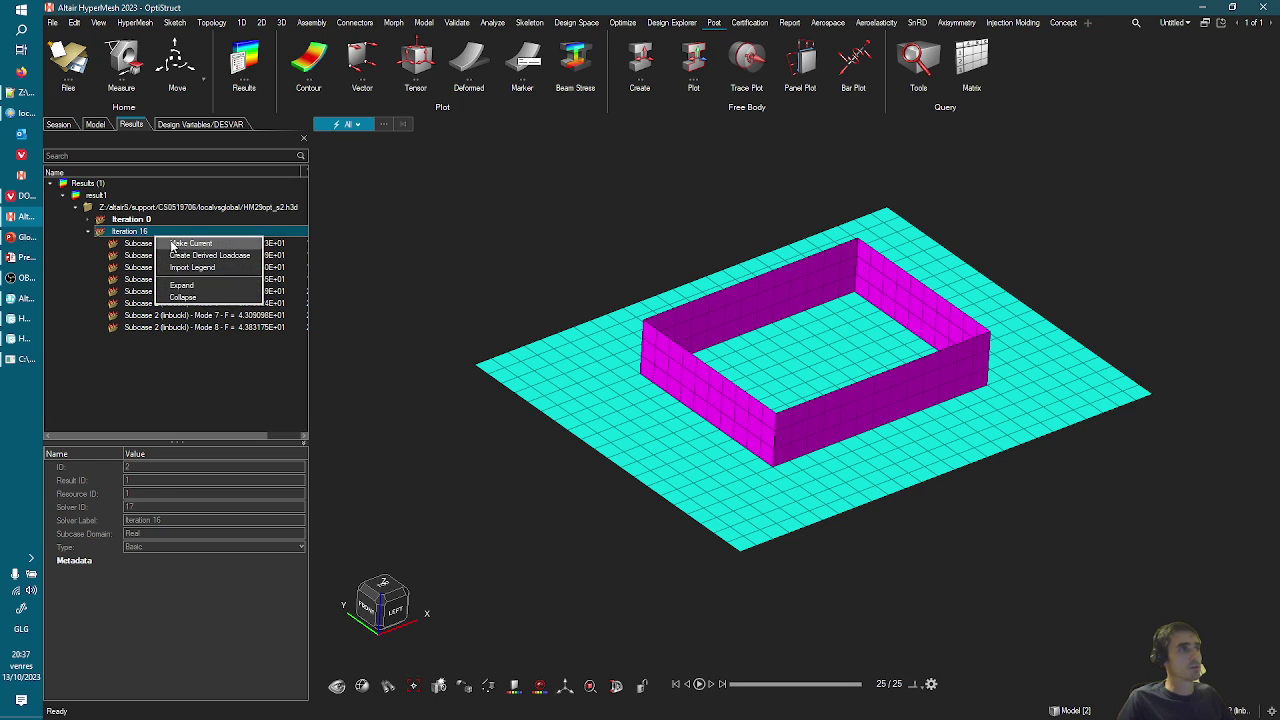
{"action": "double_click", "coordinate": [180, 244]}
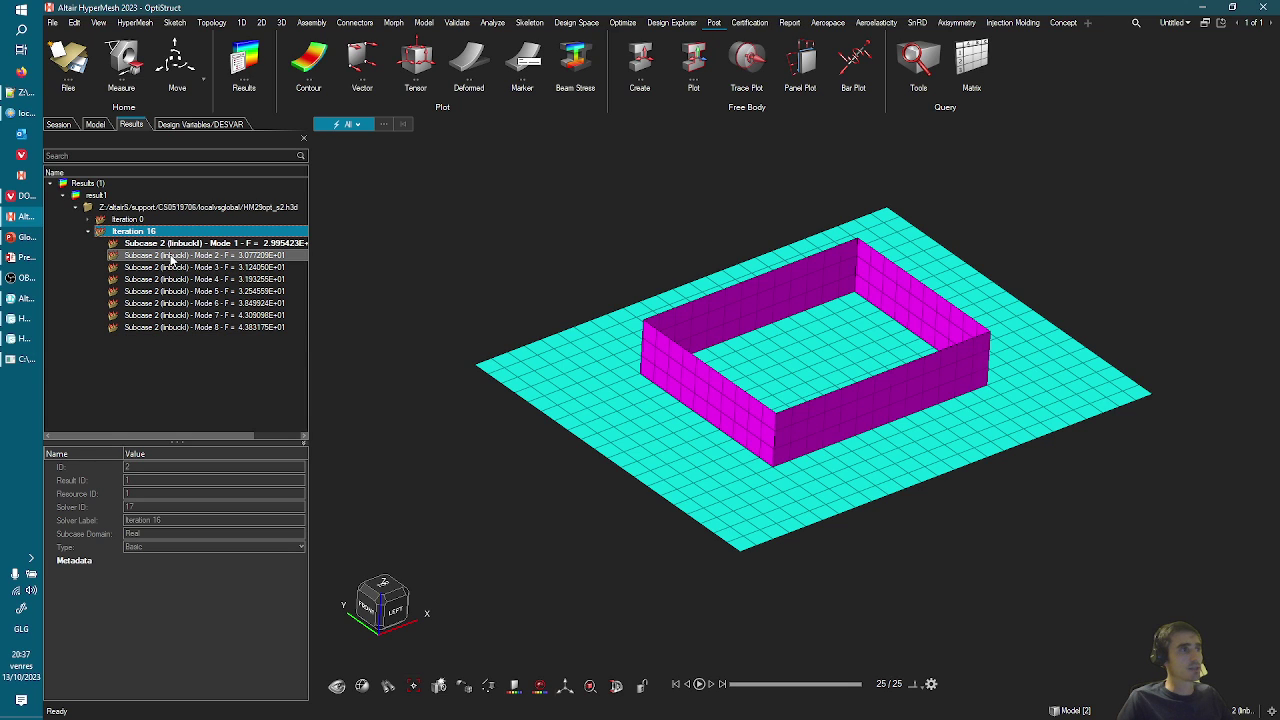
- Plot a Buckling Mode magnitude contour on the model and display a deformed shape with uniform scale 1.0
{"action": "left_click", "coordinate": [318, 62]}
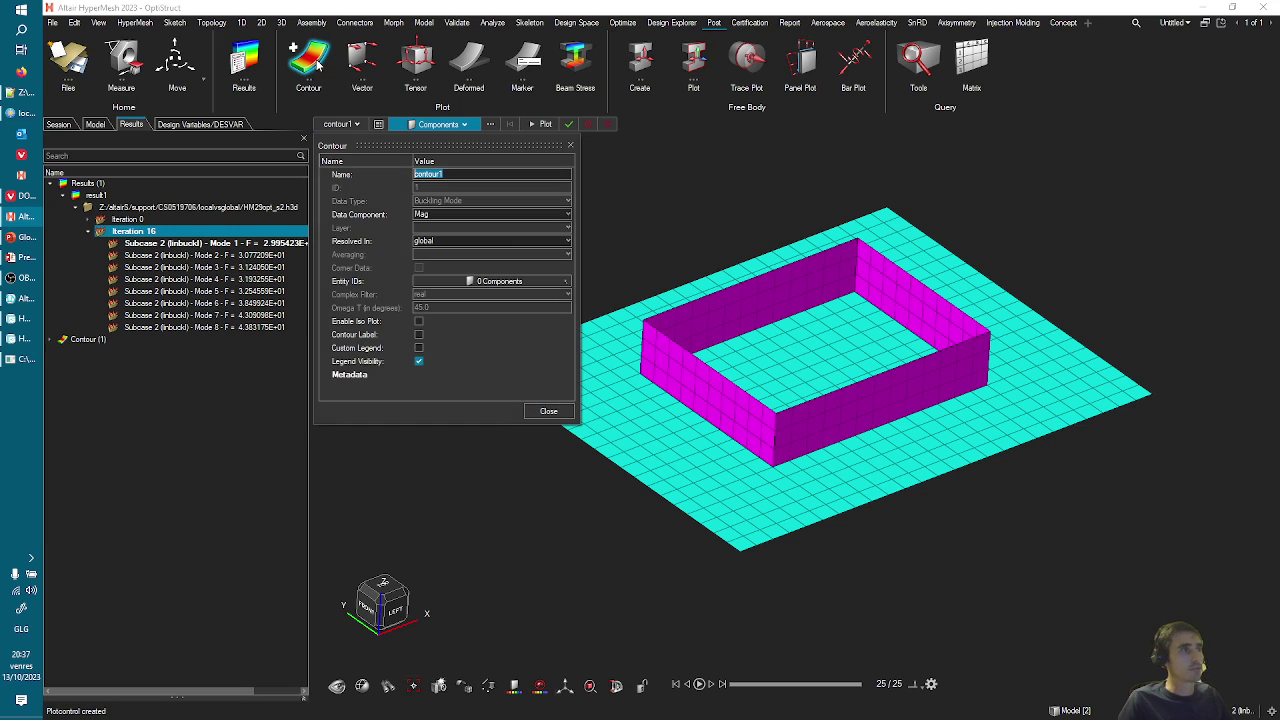
{"action": "left_click", "coordinate": [568, 125]}
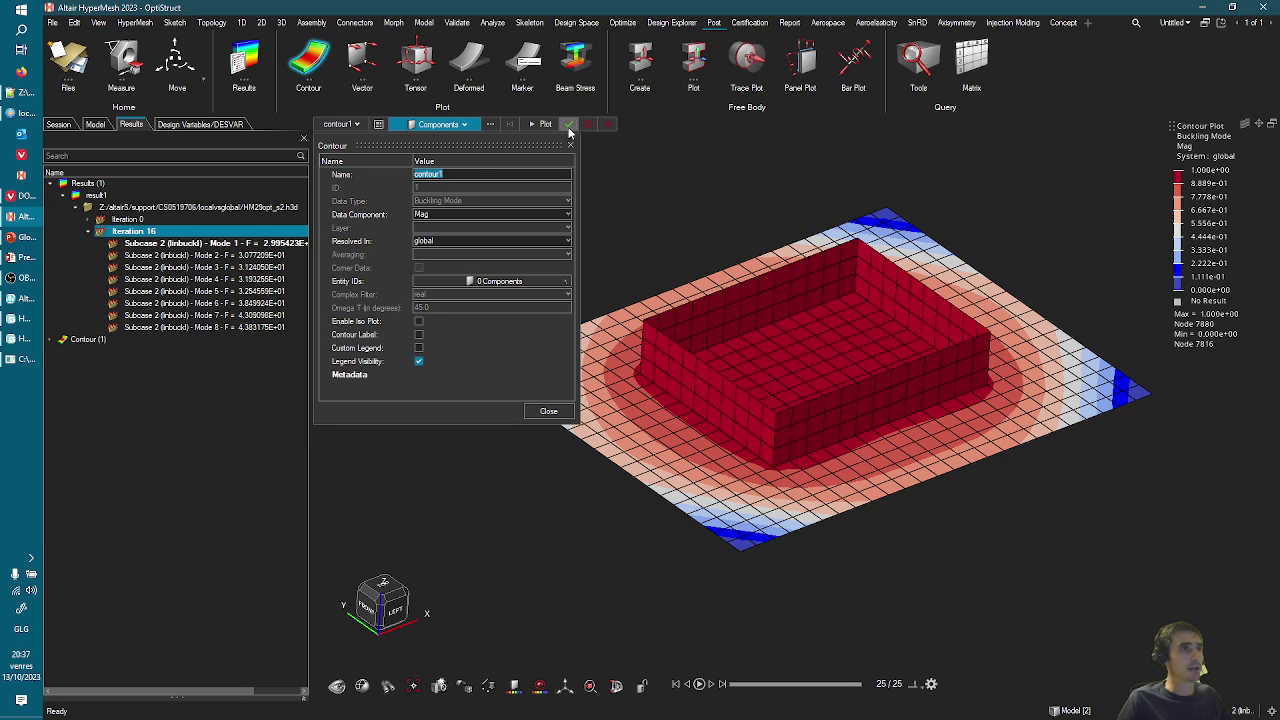
{"action": "left_click", "coordinate": [469, 60]}
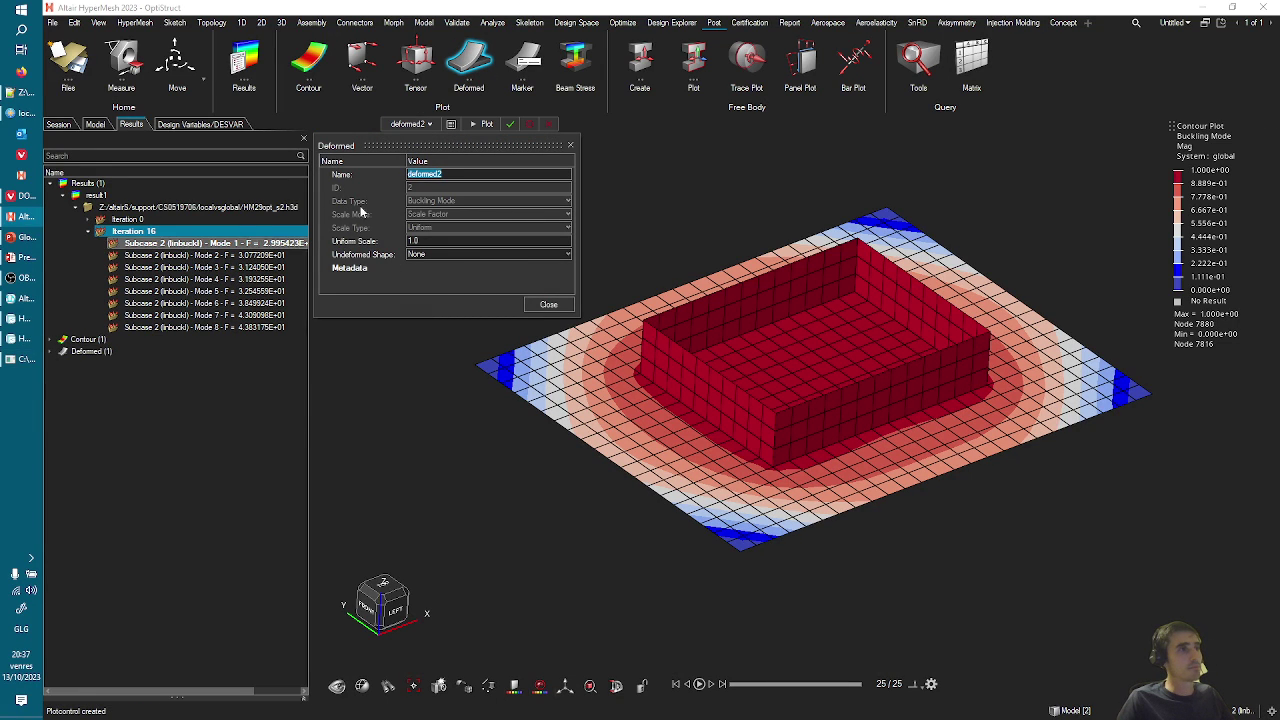
{"action": "left_click", "coordinate": [549, 305]}
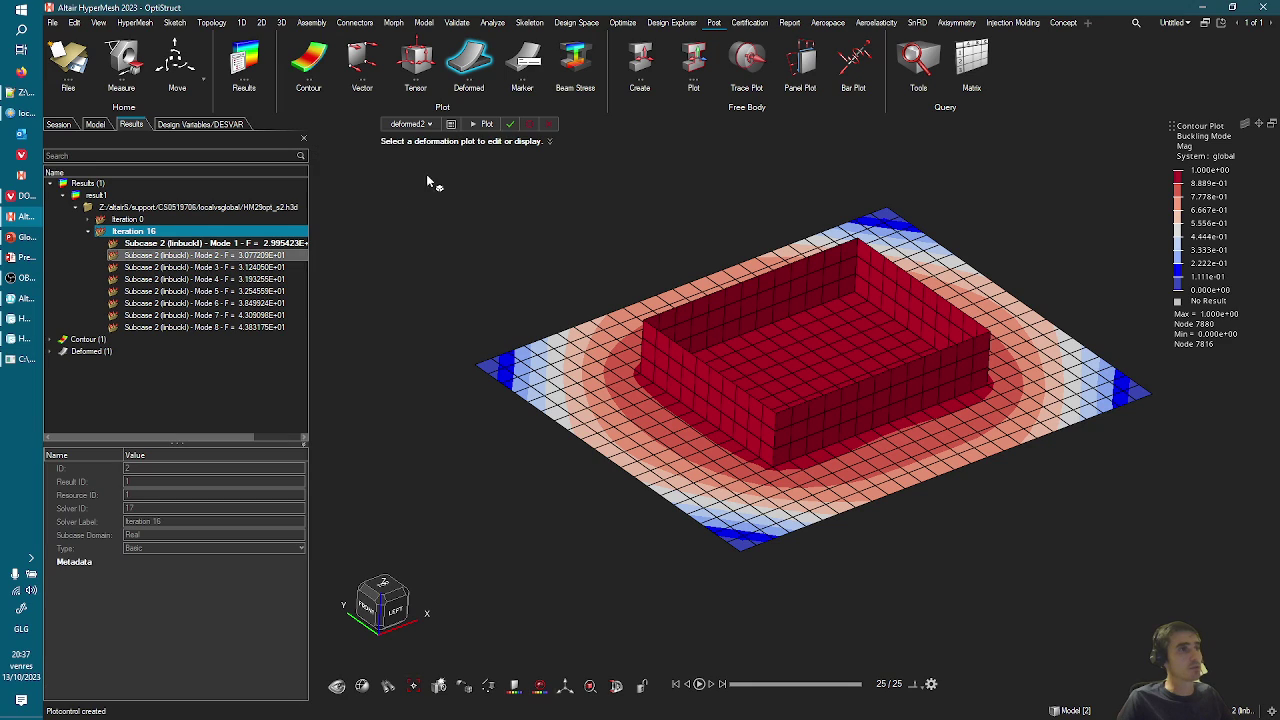
{"action": "left_click", "coordinate": [62, 351]}
{"action": "left_click", "coordinate": [106, 364]}
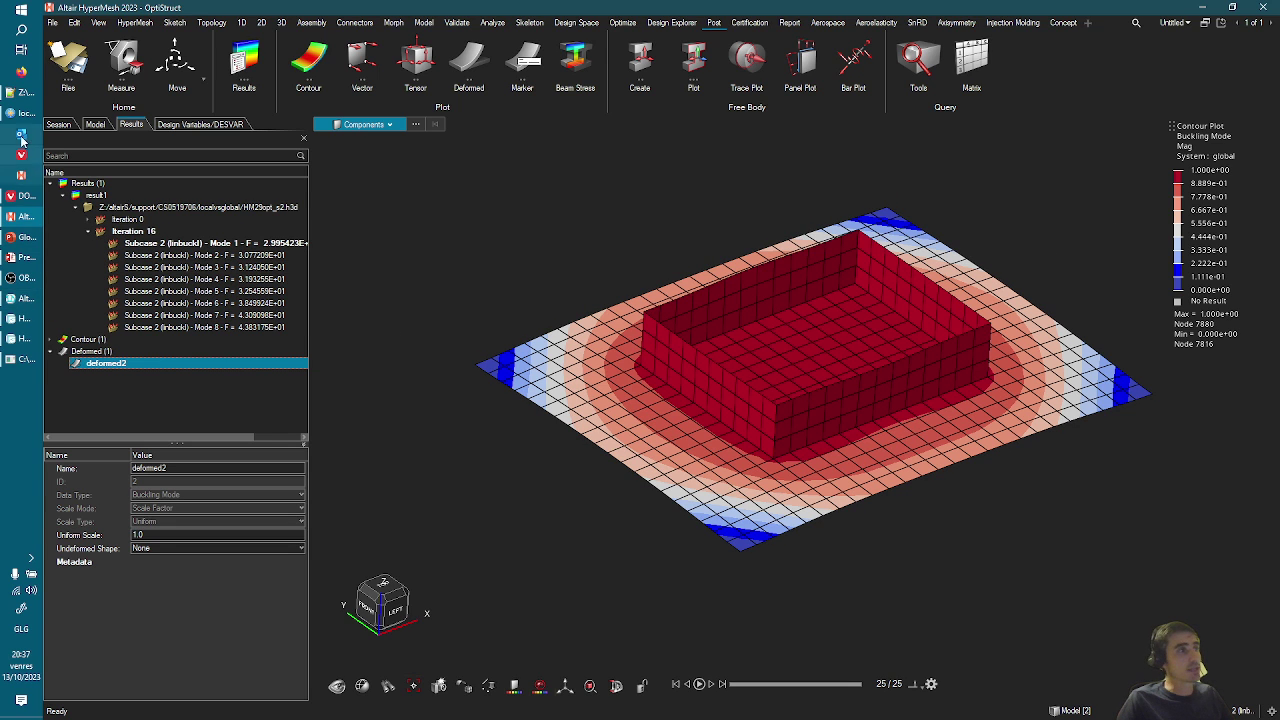
- Check mode 1's local/global marking in the final retained responses table of HM29opt.out in Notepad++, and return to HyperMesh
{"action": "left_click", "coordinate": [20, 93]}
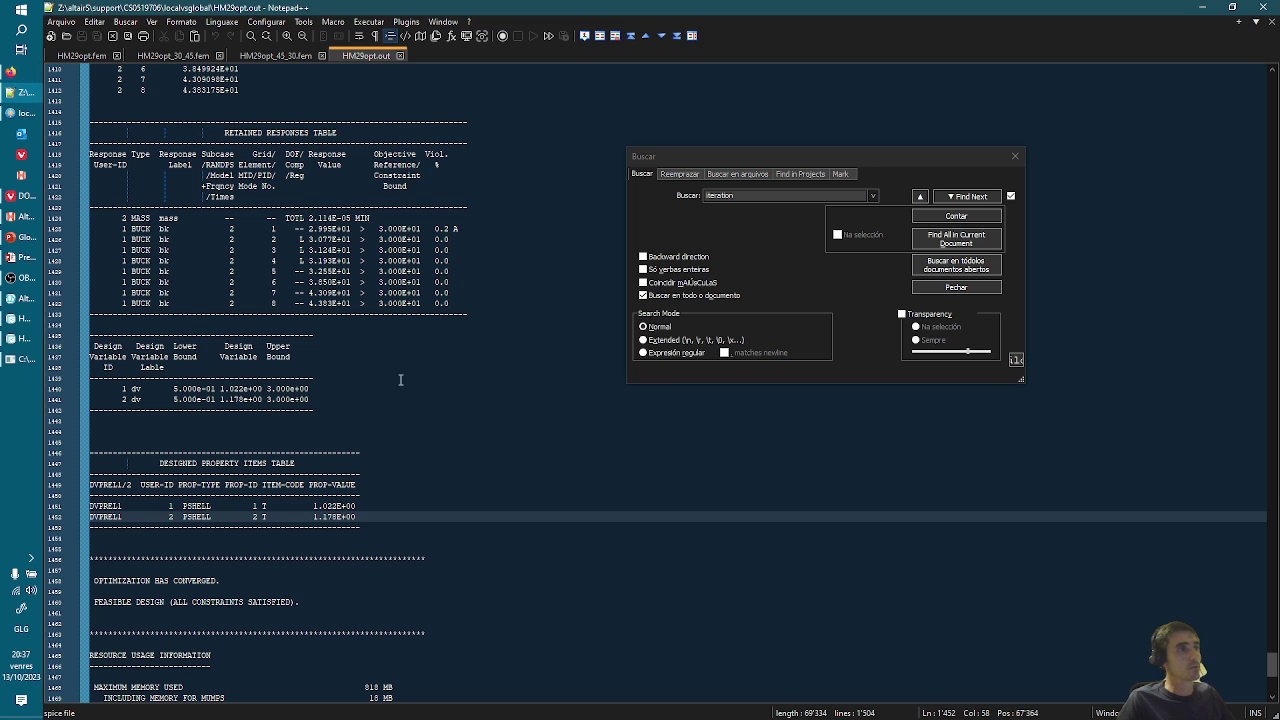
{"action": "left_click", "coordinate": [443, 418]}
{"action": "scroll", "coordinate": [310, 283], "scroll_direction": "down", "scroll_amount": 12}
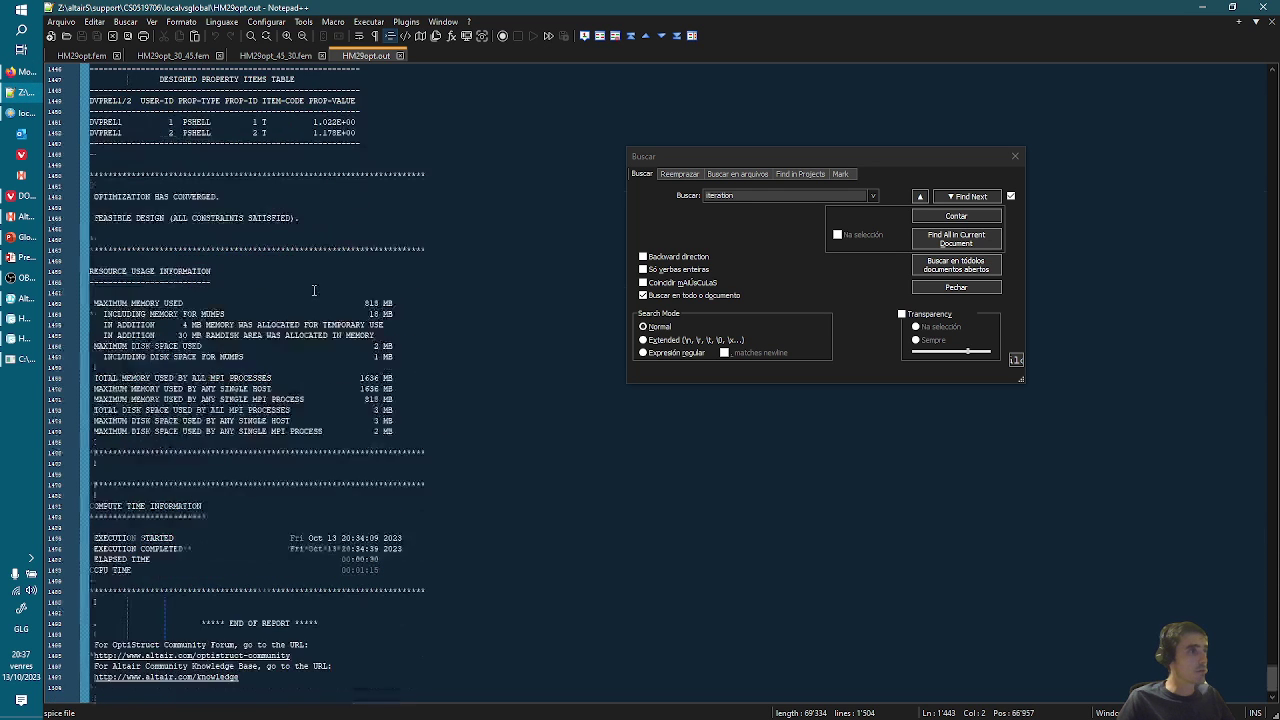
{"action": "scroll", "coordinate": [309, 276], "scroll_direction": "up", "scroll_amount": 14}
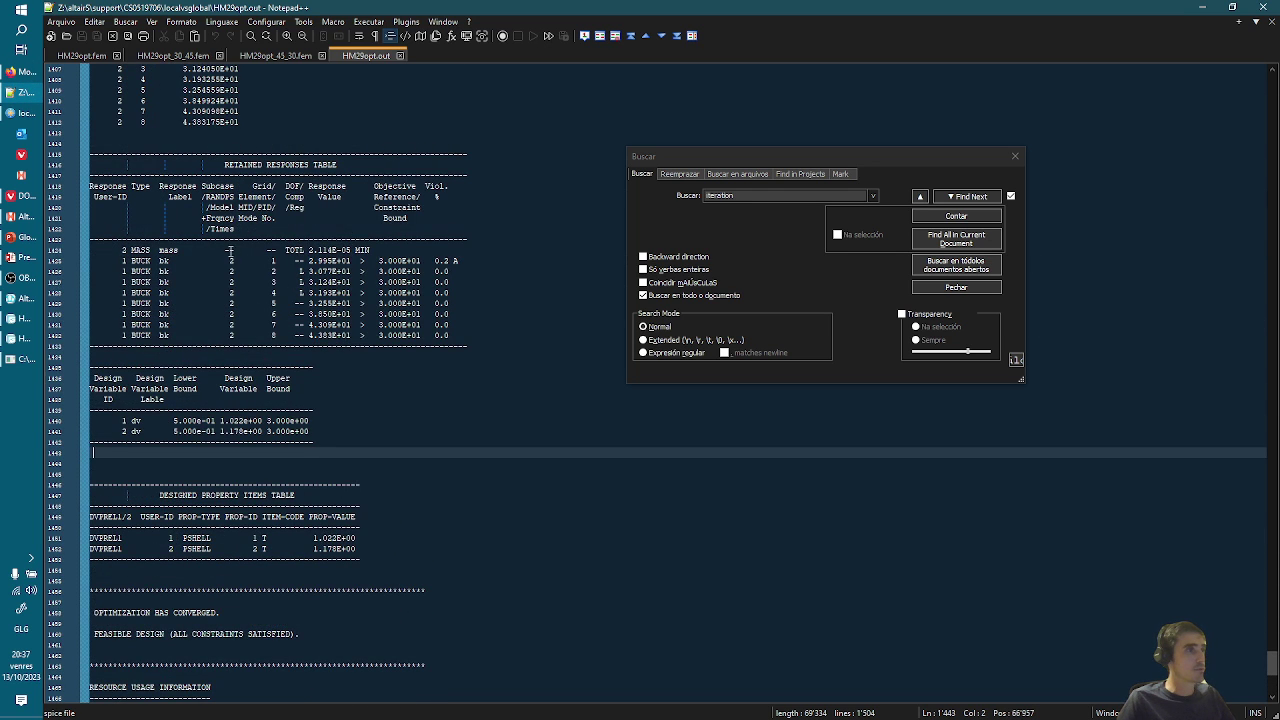
{"action": "left_click", "coordinate": [300, 260]}
{"action": "key", "text": "alt+Tab"}
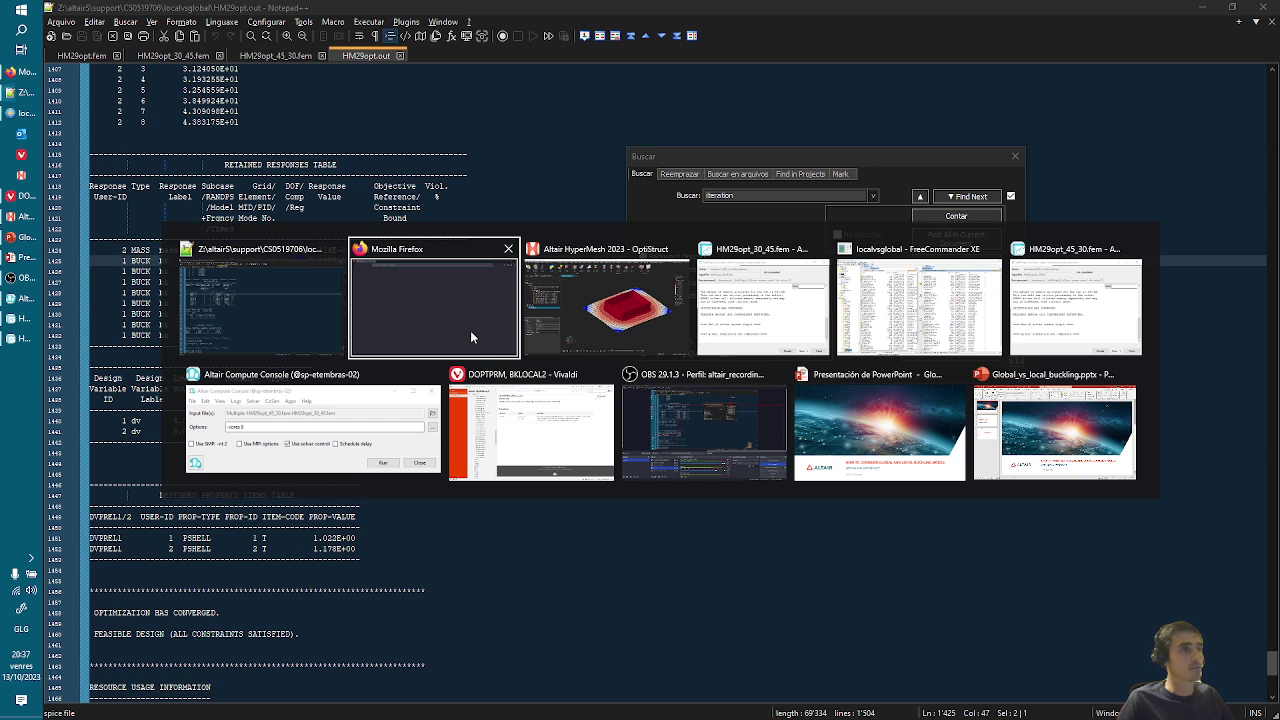
{"action": "key", "text": "alt+Tab"}
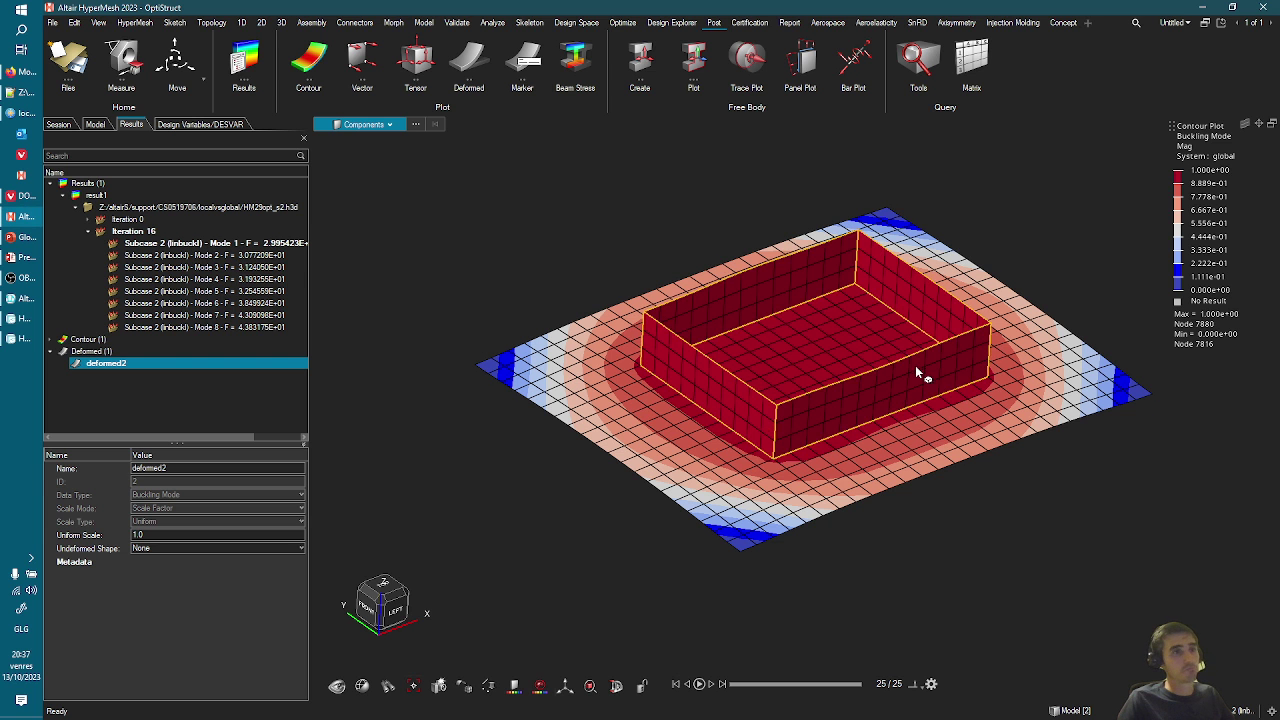
- Make Mode 2 of Iteration 16 current and set the second-highest contour legend value to 0.6
{"action": "left_click", "coordinate": [200, 255]}
{"action": "right_click", "coordinate": [202, 256]}
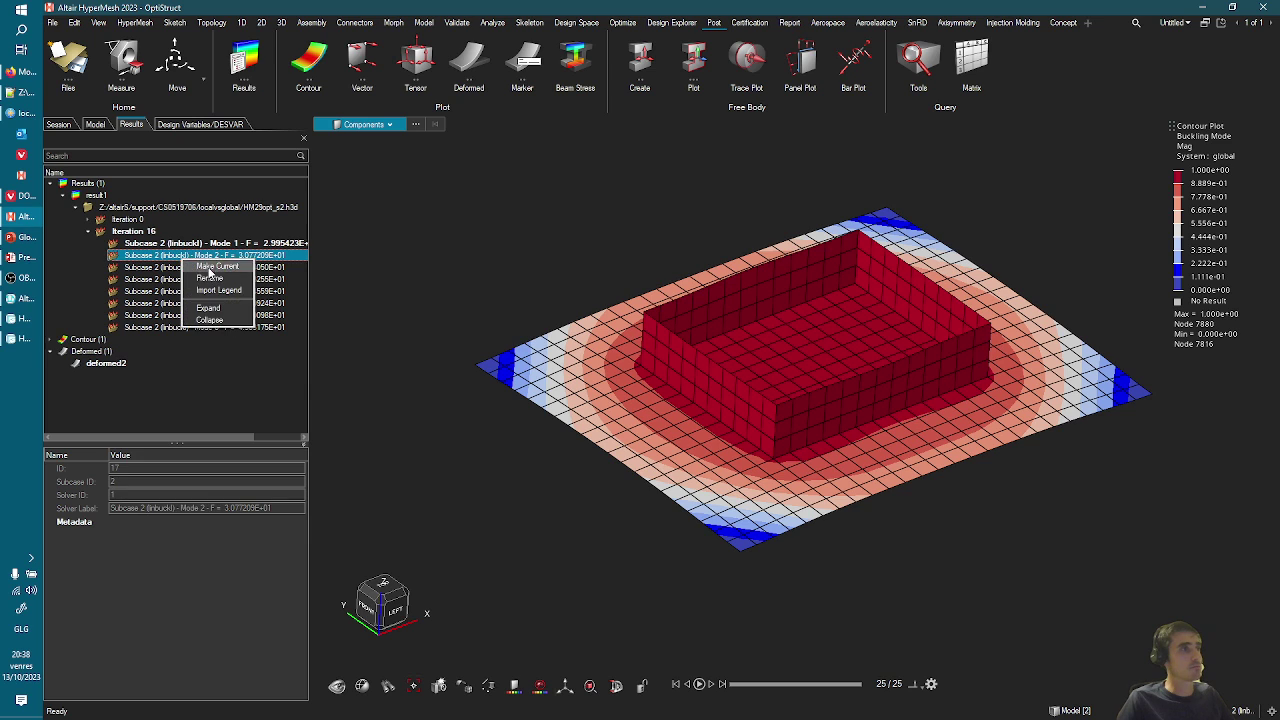
{"action": "left_click", "coordinate": [210, 270]}
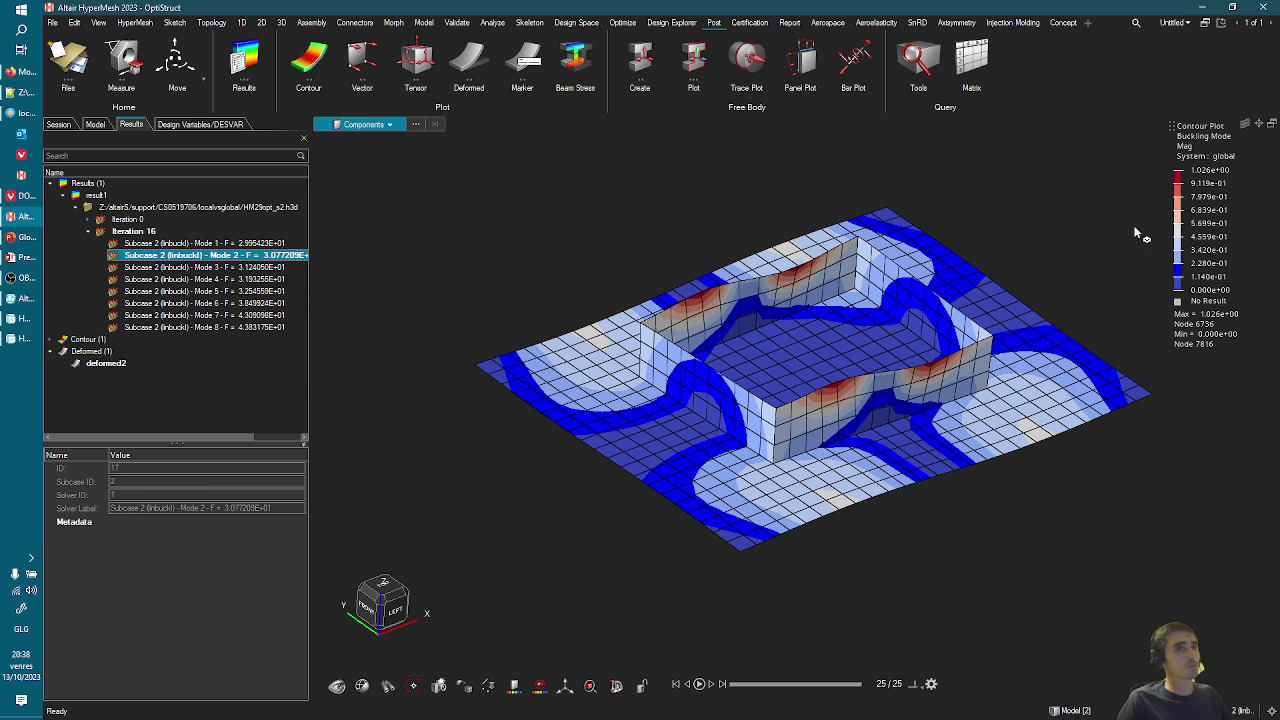
{"action": "double_click", "coordinate": [1208, 184]}
{"action": "type", "text": "0.6"}
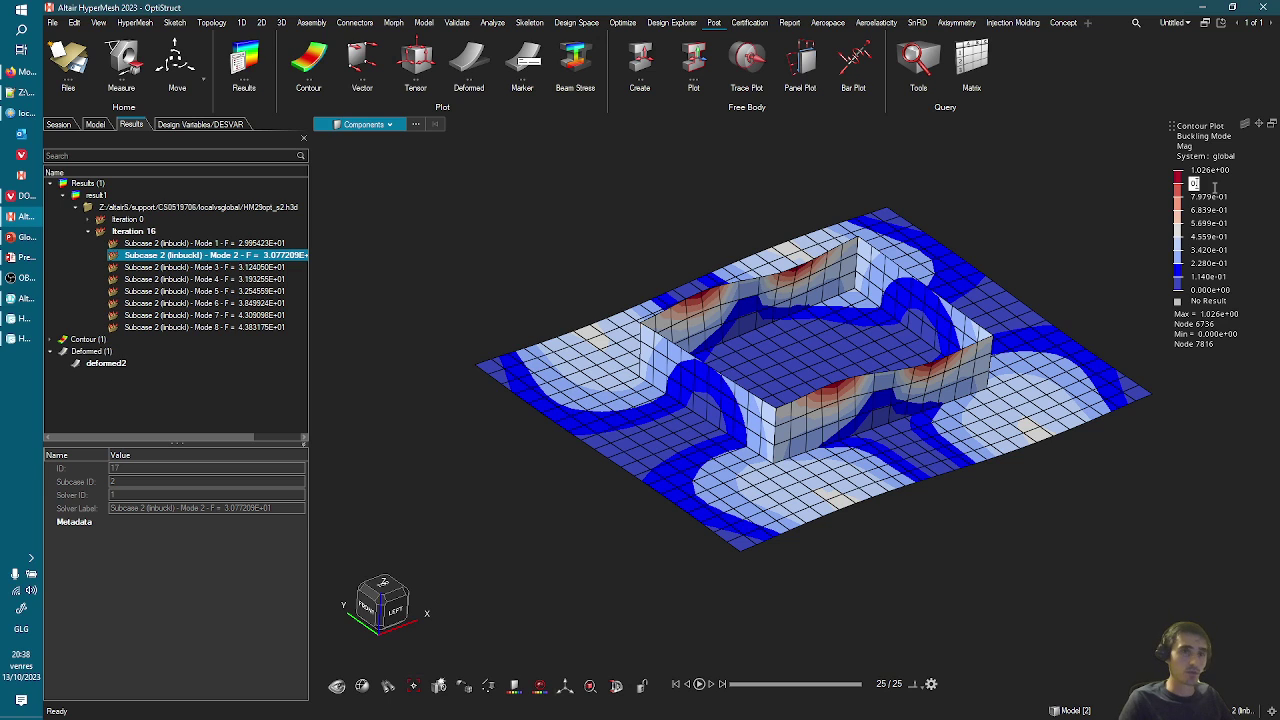
{"action": "key", "text": "Return"}
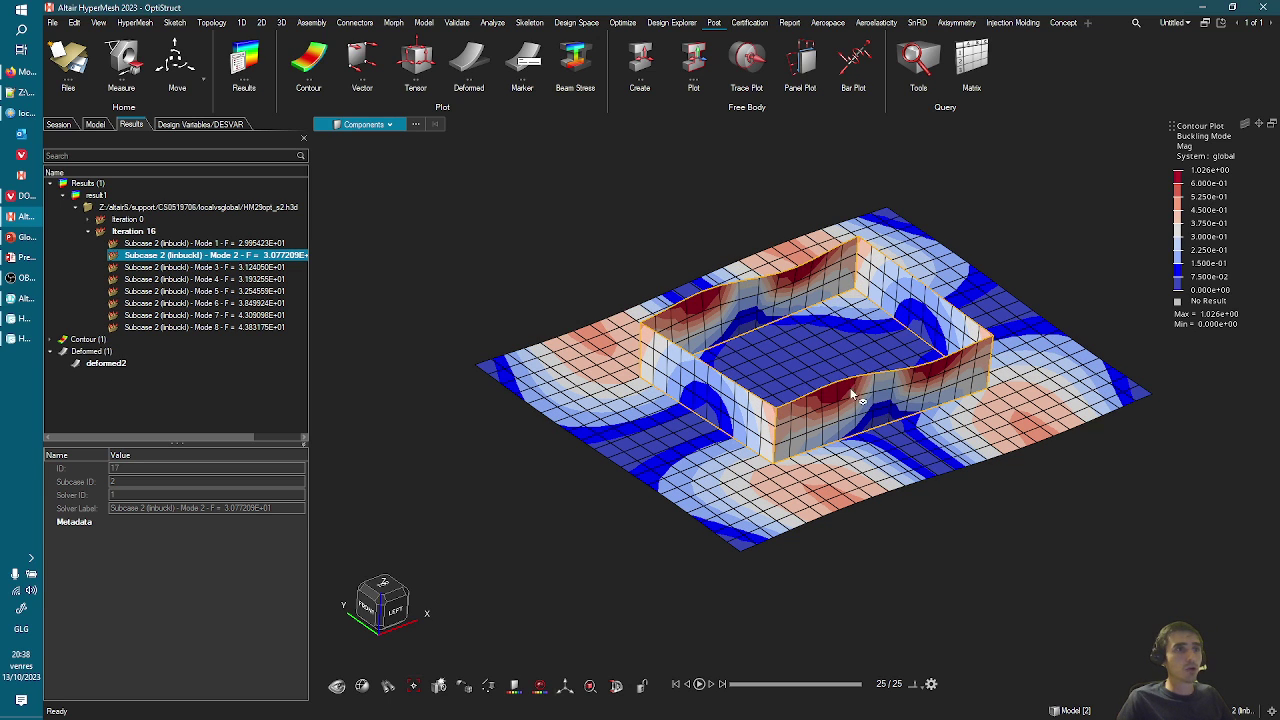
- Check mode 2's local/global marking in the retained responses table in Notepad++, and return to HyperMesh
{"action": "key", "text": "alt+Tab"}
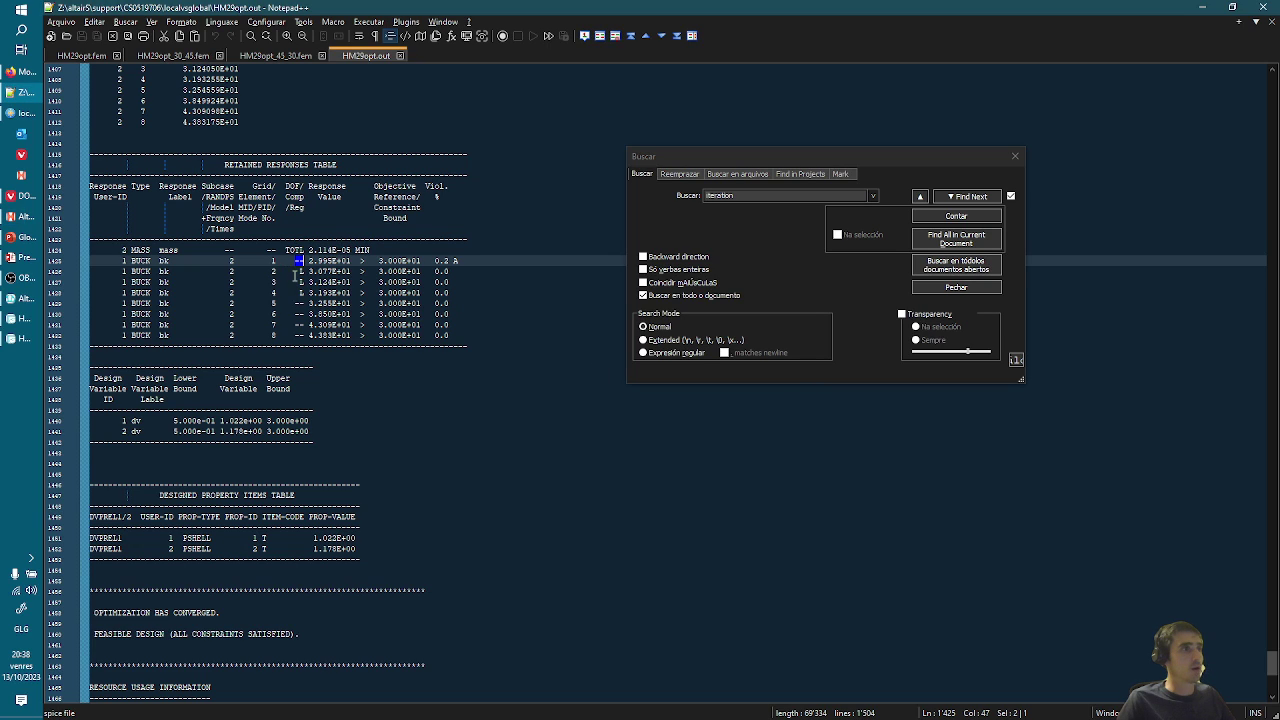
{"action": "left_click", "coordinate": [299, 270]}
{"action": "key", "text": "alt+Tab"}
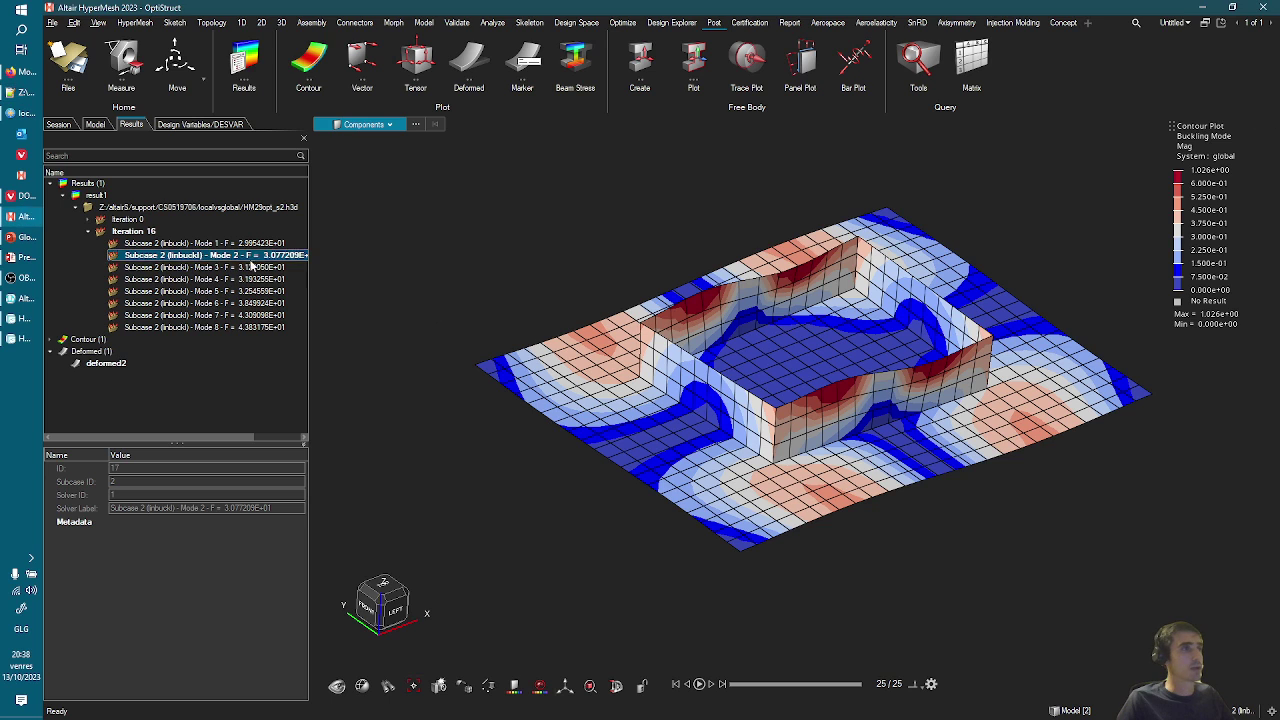
- Display the buckling shapes of Mode 3 and Mode 4 of Iteration 16 in turn
{"action": "right_click", "coordinate": [244, 268]}
{"action": "left_click", "coordinate": [263, 272]}
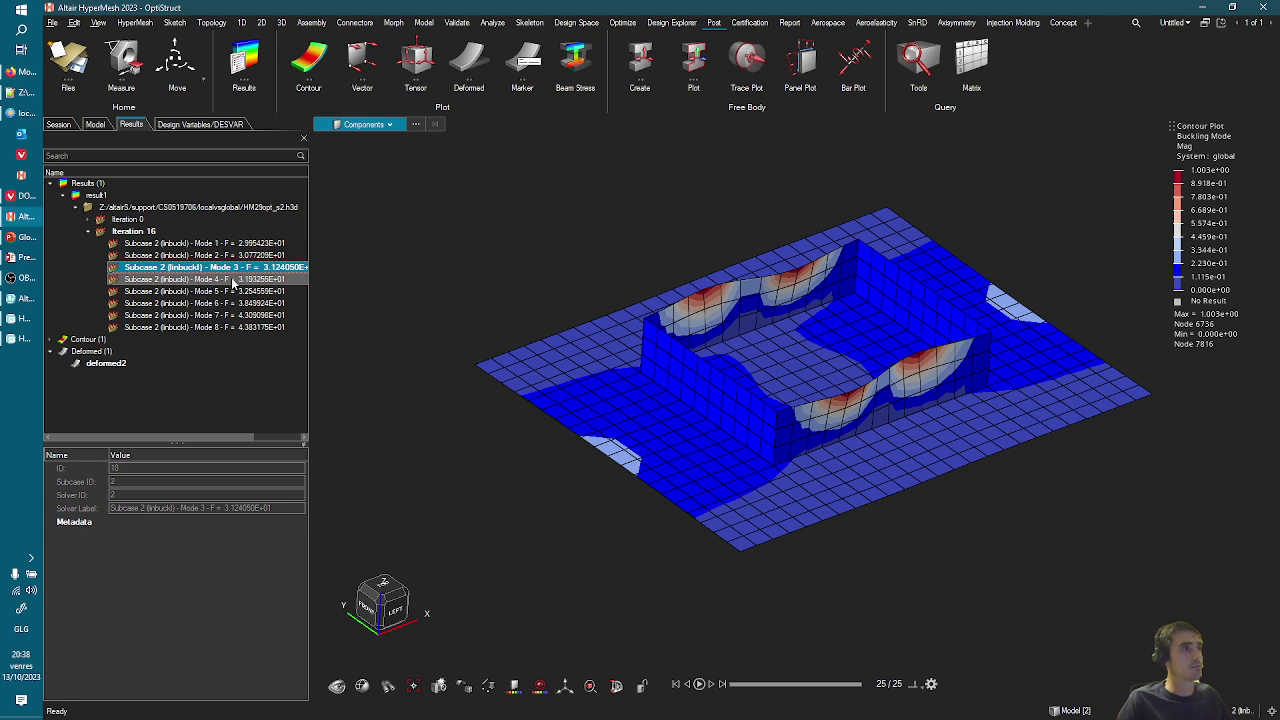
{"action": "right_click", "coordinate": [240, 280]}
{"action": "left_click", "coordinate": [265, 287]}
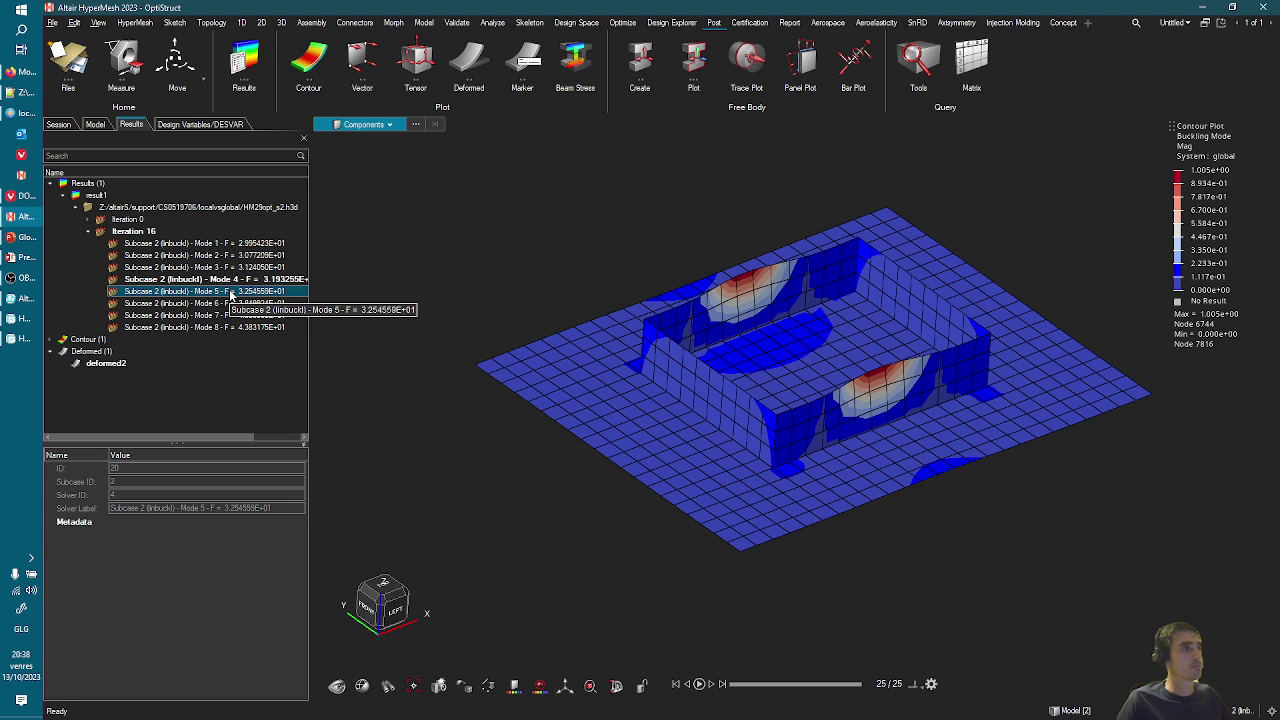
- Check mode 5's marking in the retained responses table in Notepad++ and display the Mode 5 buckling shape in HyperMesh
{"action": "key", "text": "alt+Tab"}
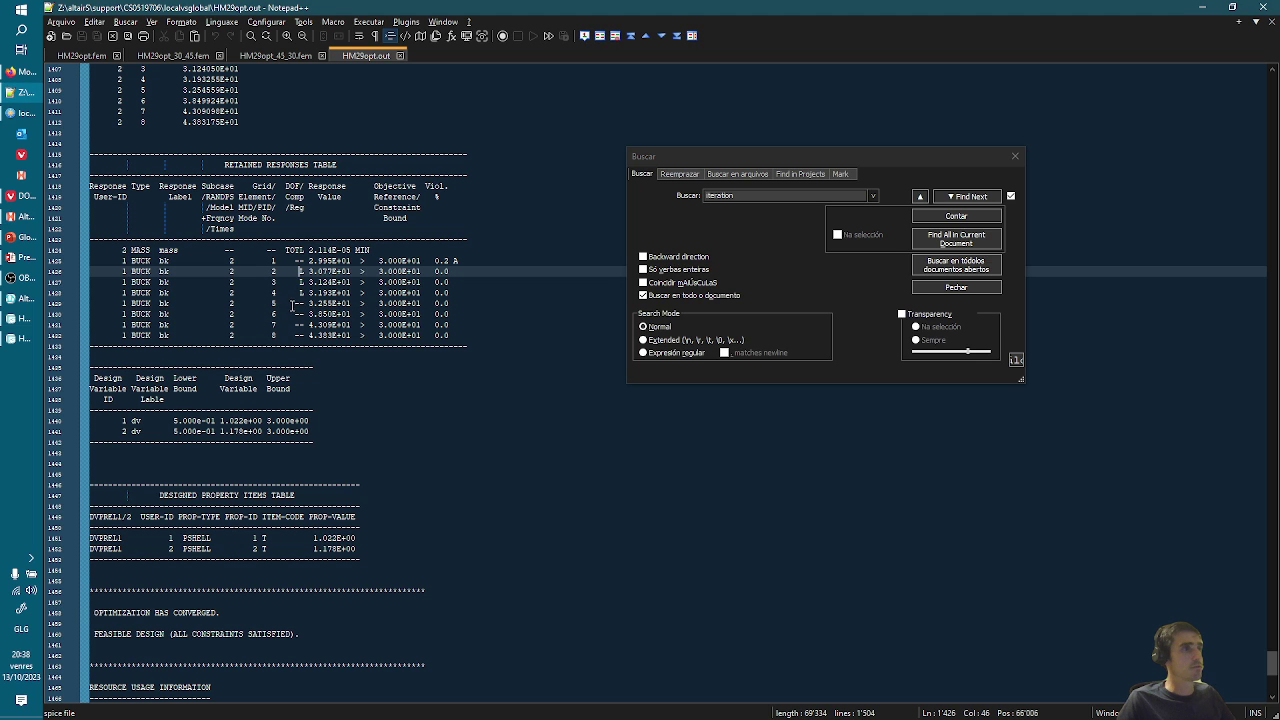
{"action": "key", "text": "alt+Tab"}
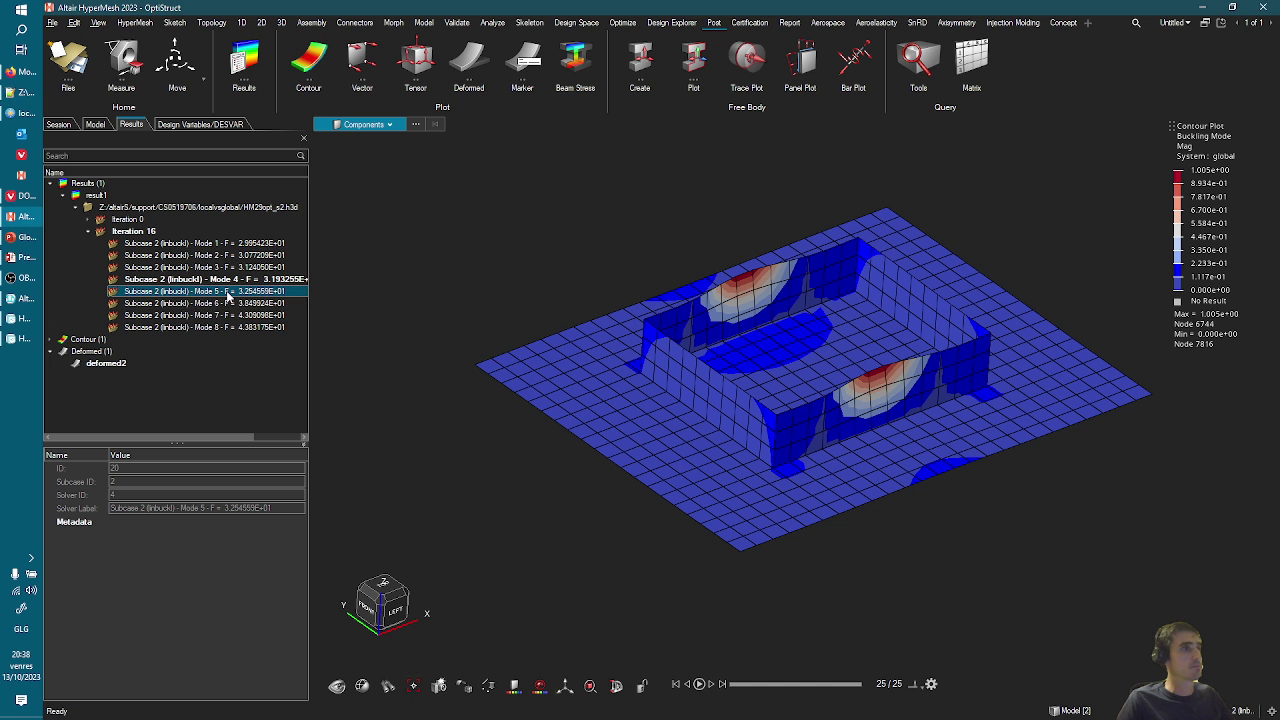
{"action": "right_click", "coordinate": [230, 291]}
{"action": "left_click", "coordinate": [258, 300]}
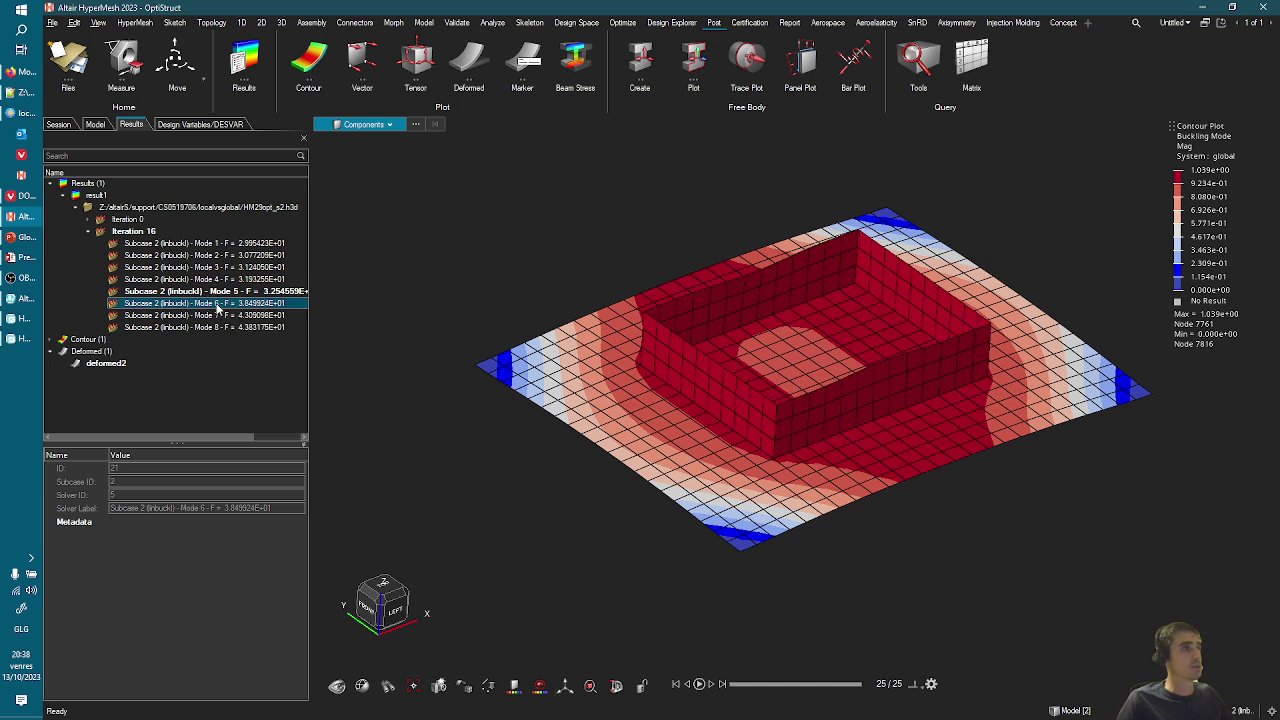
- Make Mode 6 of Iteration 16 current and set the second-highest contour legend value to 0.6
{"action": "right_click", "coordinate": [220, 303]}
{"action": "left_click", "coordinate": [250, 312]}
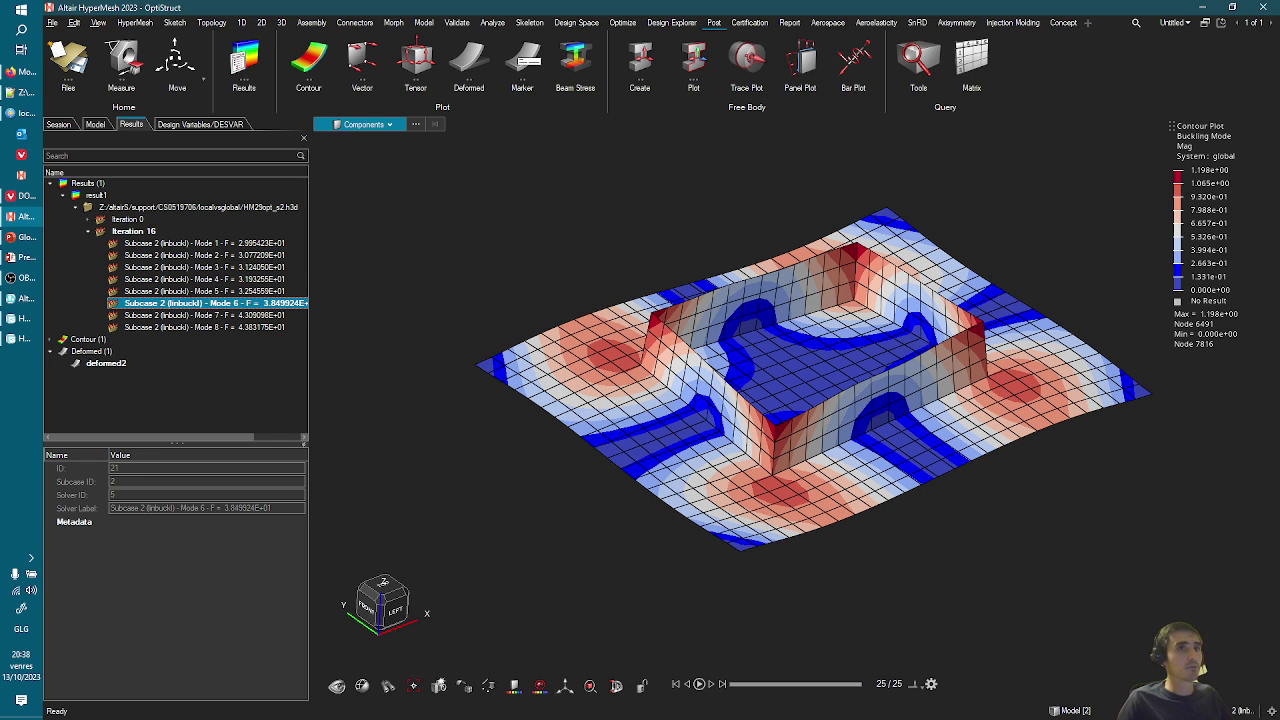
{"action": "double_click", "coordinate": [1209, 183]}
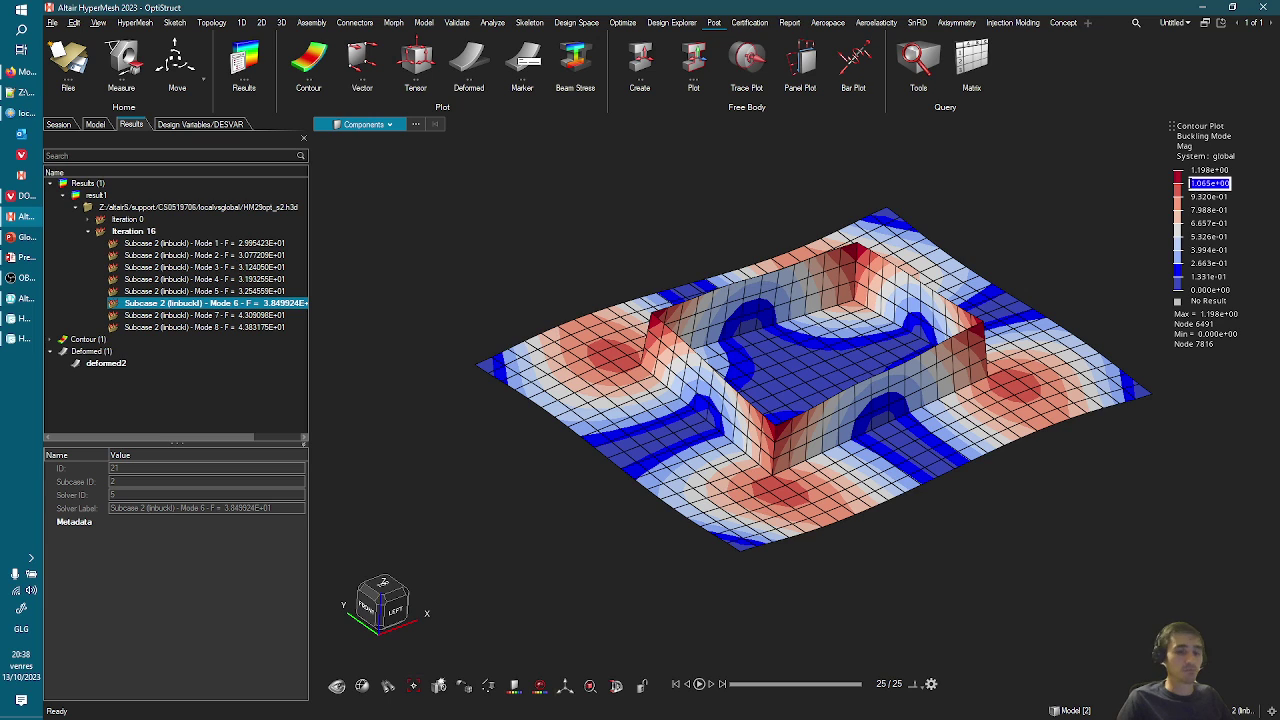
{"action": "type", "text": "0.6"}
{"action": "key", "text": "Return"}
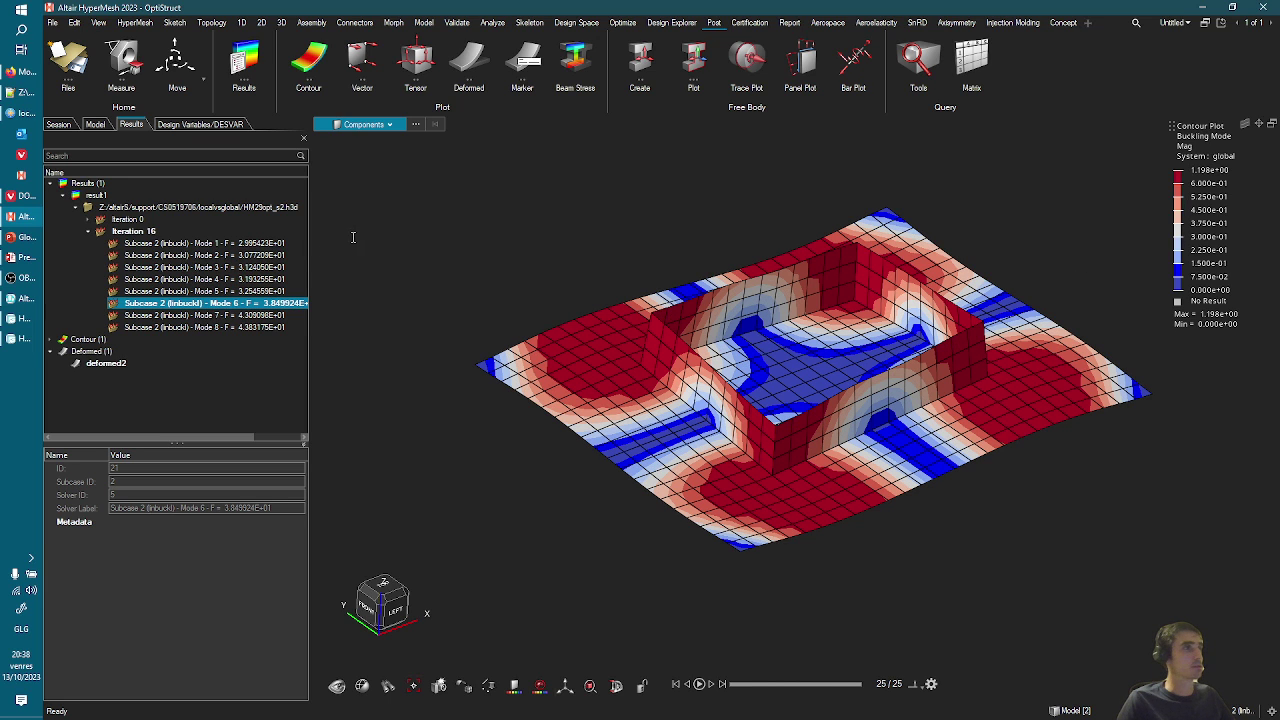
- Make Mode 7 of Iteration 16 current and set the second-highest contour legend value to 0.6
{"action": "right_click", "coordinate": [207, 316]}
{"action": "left_click", "coordinate": [240, 320]}
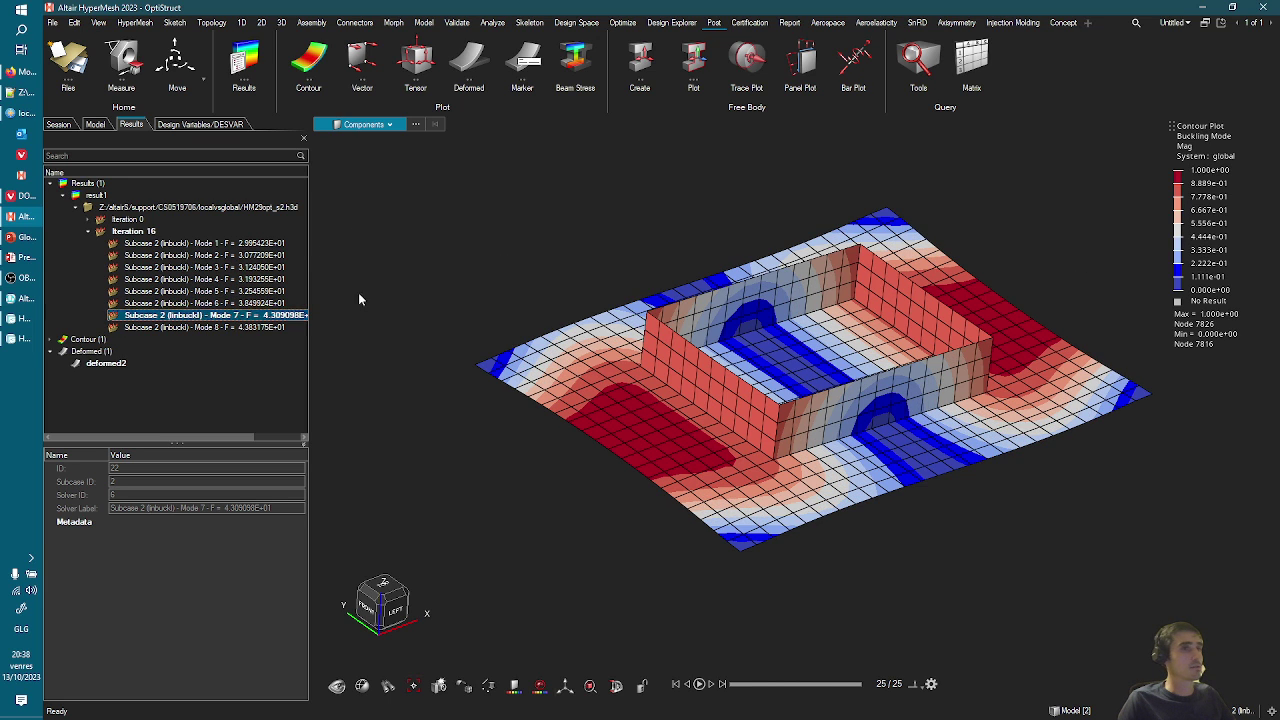
{"action": "double_click", "coordinate": [1207, 183]}
{"action": "type", "text": "0.6"}
{"action": "key", "text": "Return"}
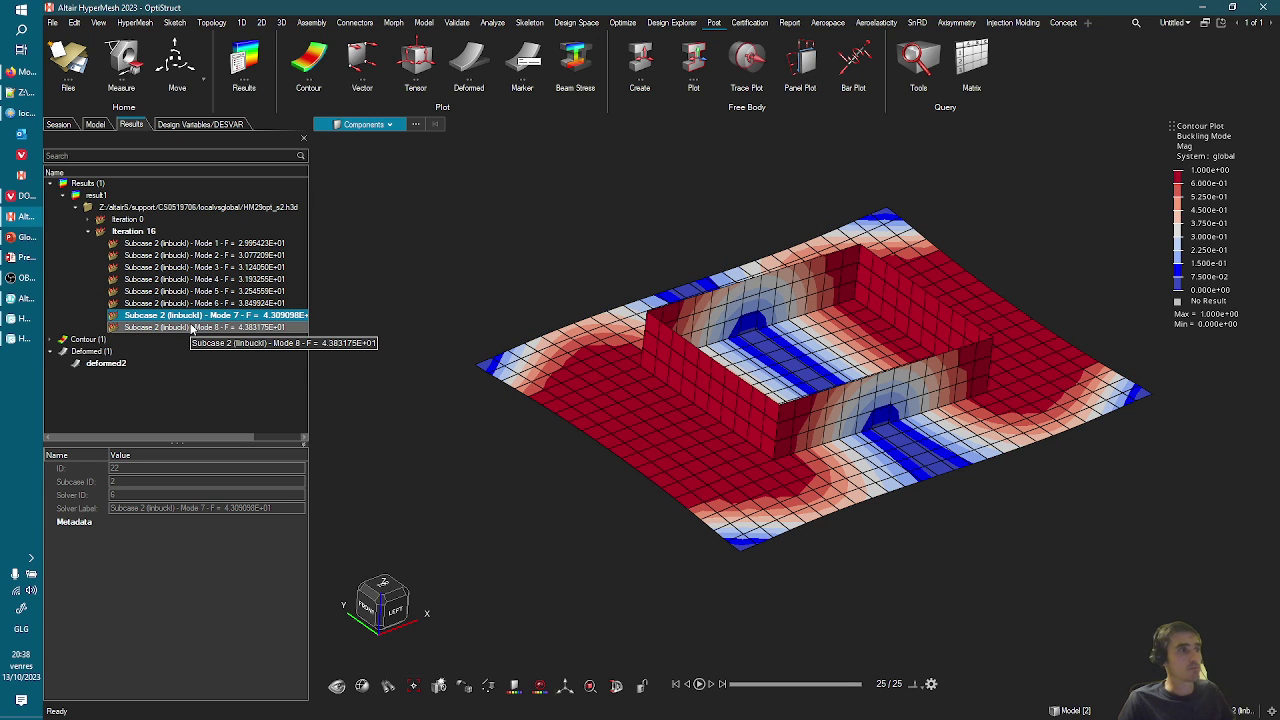
- Close the solver window and the Altair Compute Console log of the finished HM29opt_30_45.fem run
{"action": "left_click", "coordinate": [18, 338]}
{"action": "left_click", "coordinate": [487, 333]}
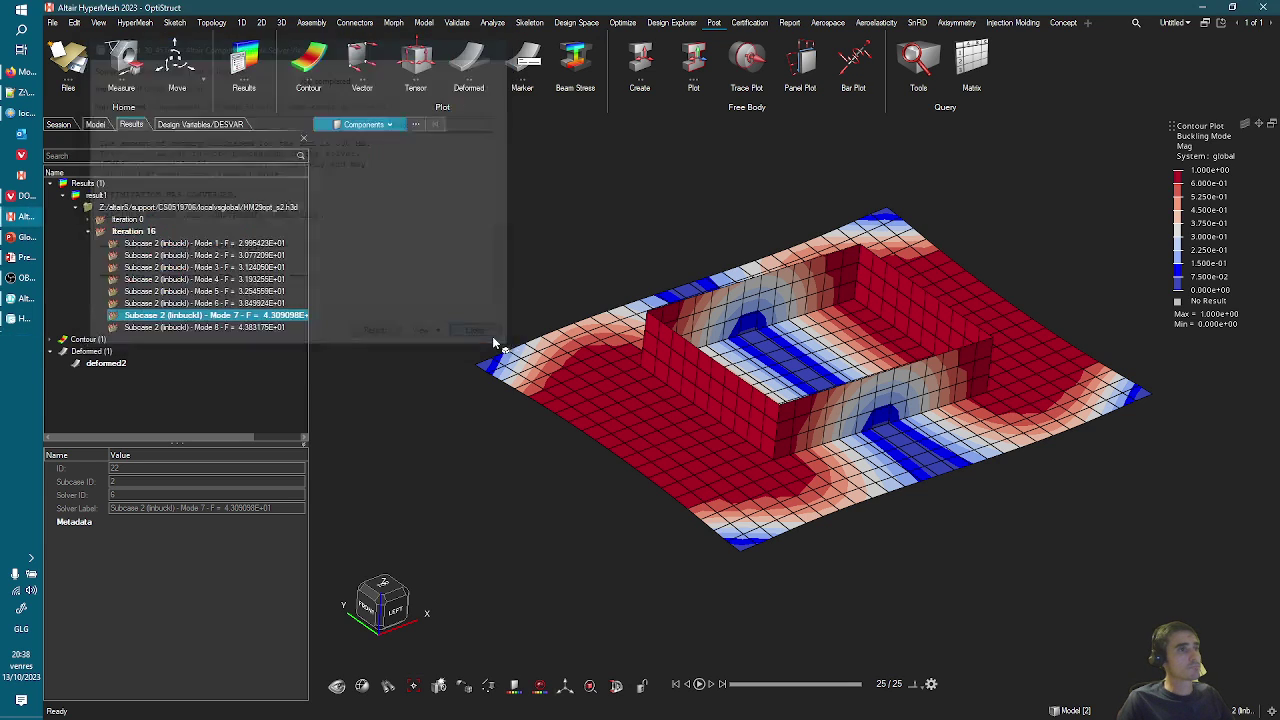
{"action": "left_click", "coordinate": [20, 338]}
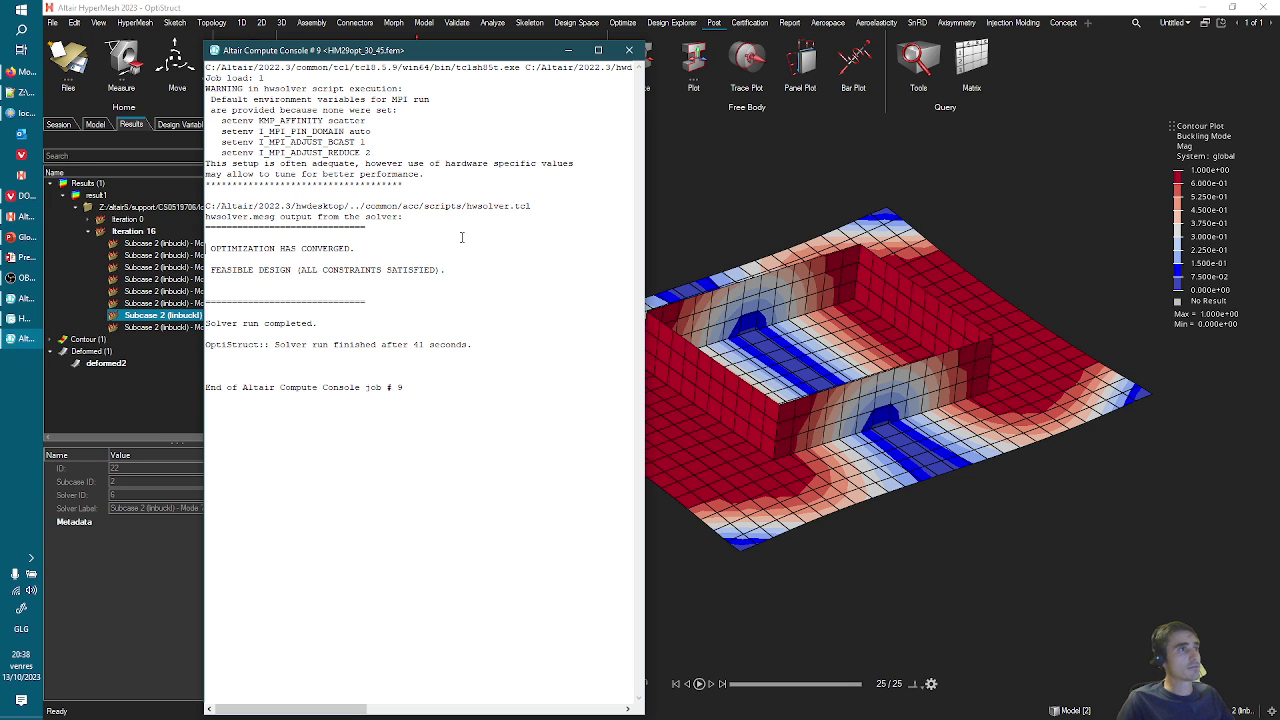
{"action": "left_click", "coordinate": [628, 50]}
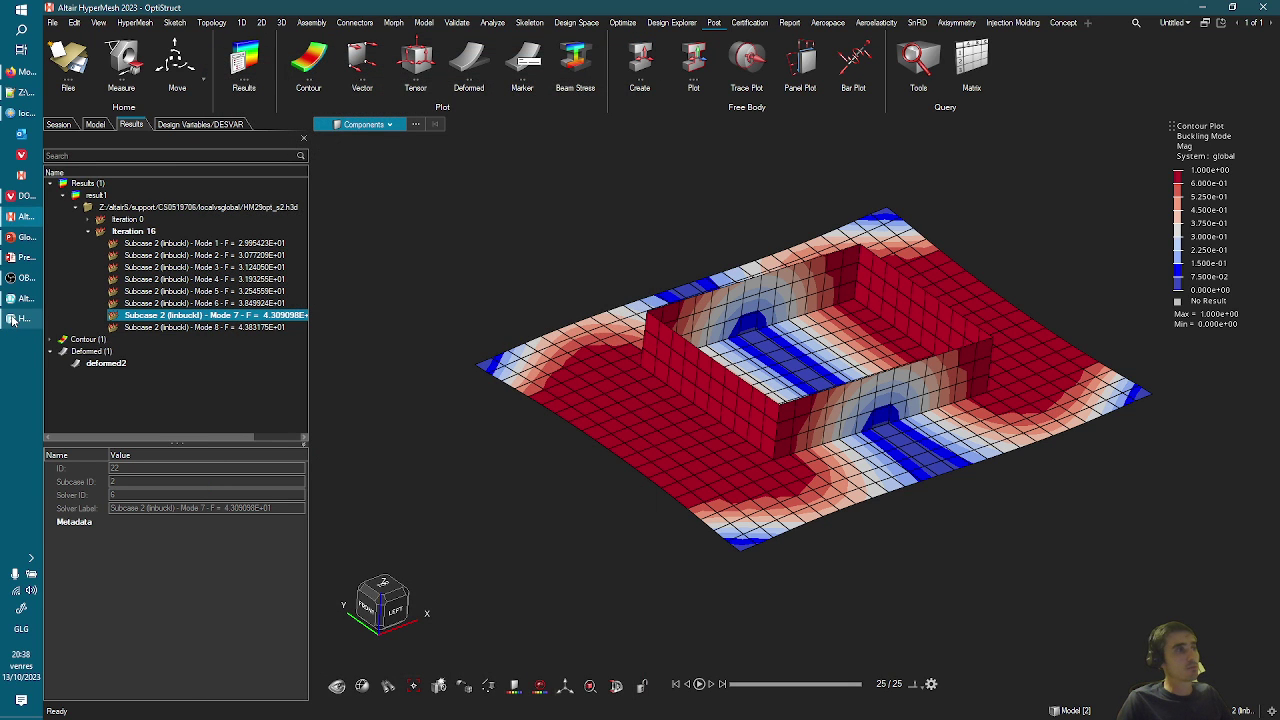
- Switch to Notepad++, close the search dialog and show the Designed Property Items table in HM29opt.out
{"action": "mouse_move", "coordinate": [12, 320]}
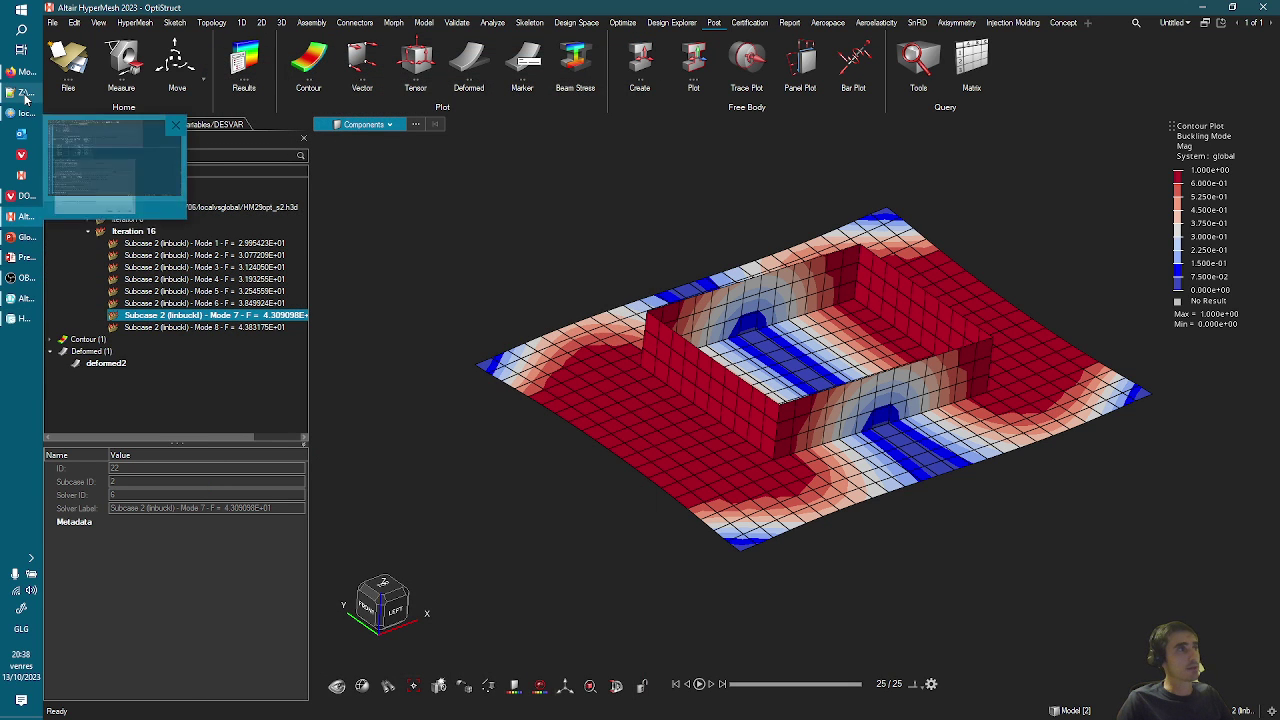
{"action": "left_click", "coordinate": [22, 92]}
{"action": "left_click", "coordinate": [373, 80]}
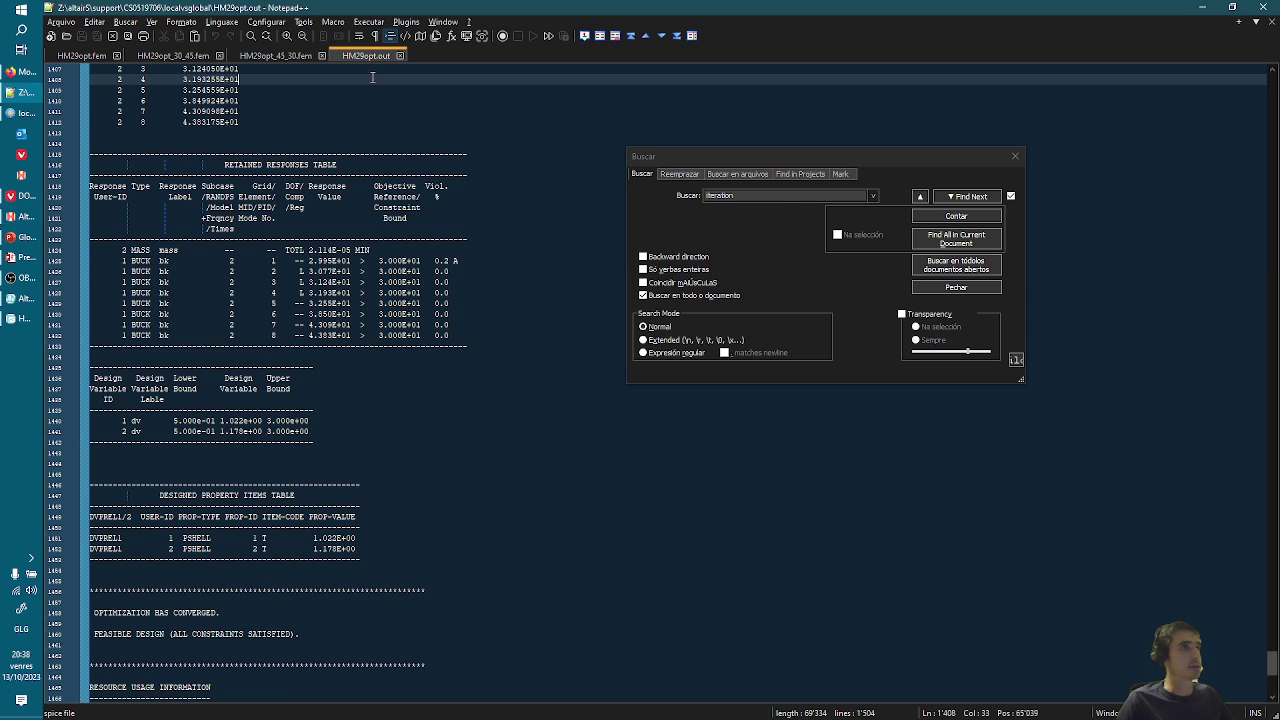
{"action": "left_click", "coordinate": [1015, 156]}
{"action": "scroll", "coordinate": [338, 542], "scroll_direction": "down", "scroll_amount": 2}
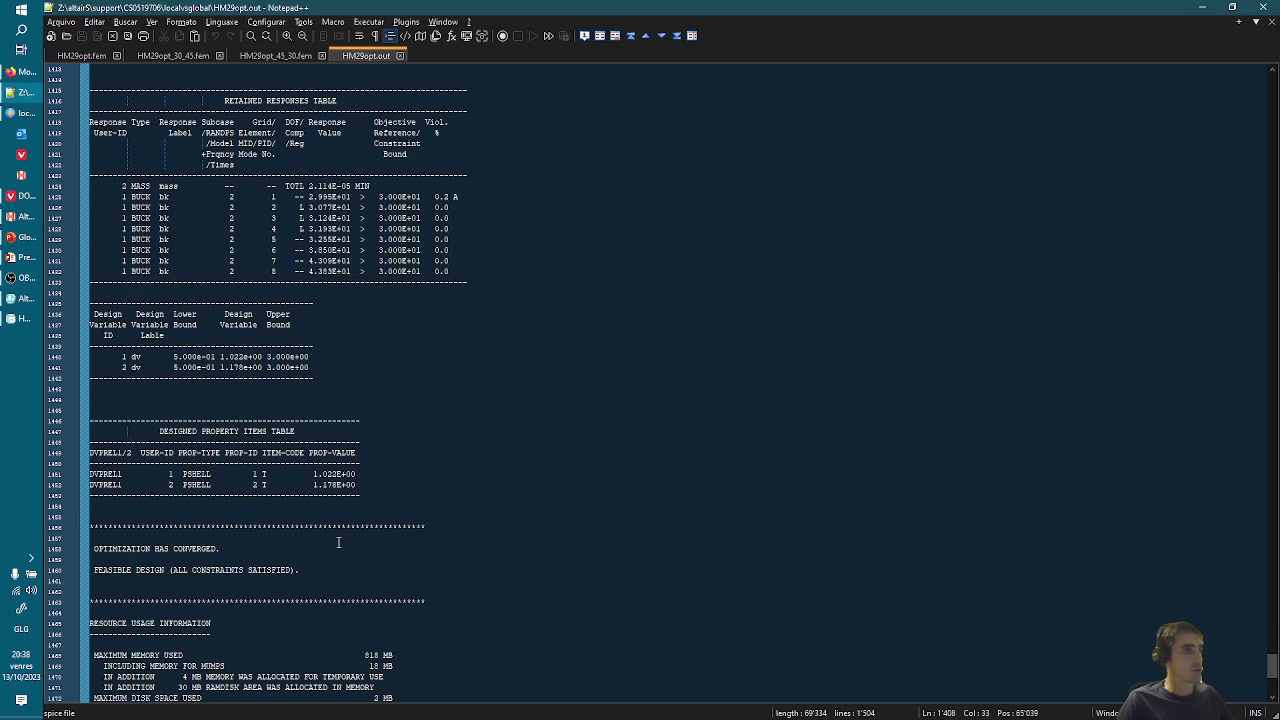
- Highlight the property values and the T item code of PSHELL 1 in the Designed Property Items table
{"action": "left_click_drag", "start_coordinate": [315, 475], "coordinate": [359, 484], "text": "alt"}
{"action": "left_click", "coordinate": [269, 474]}
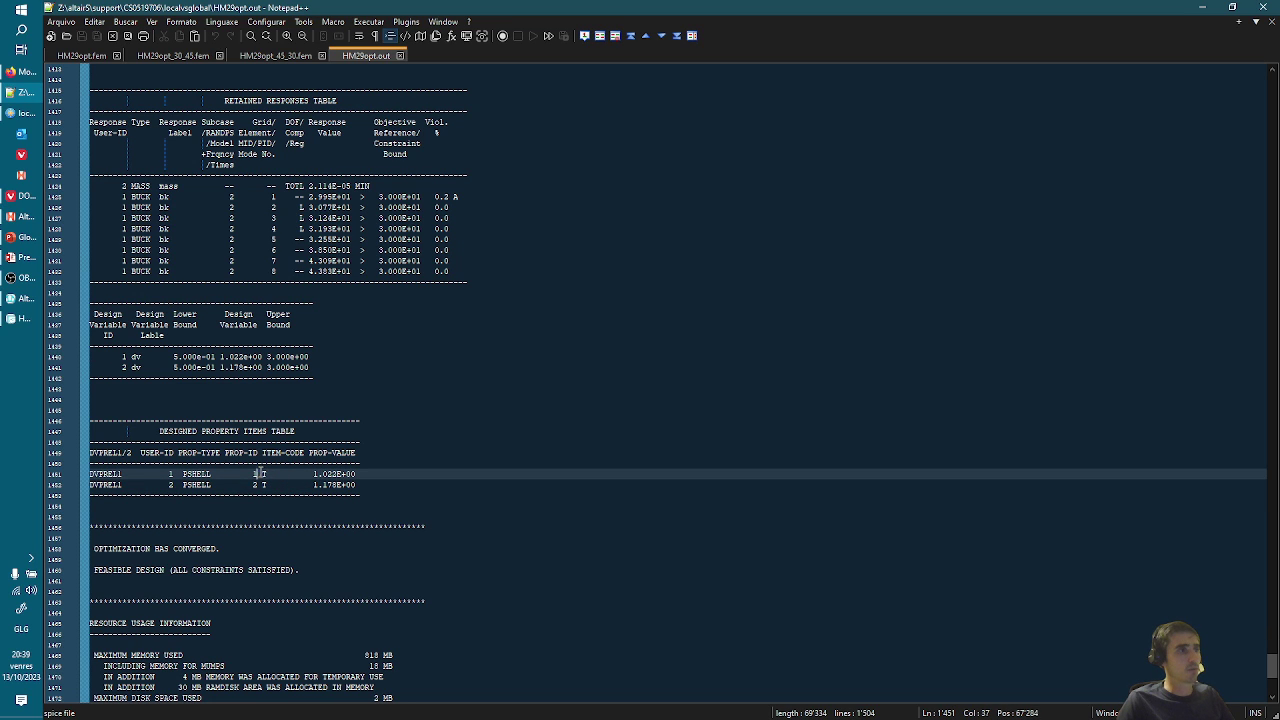
{"action": "key", "text": "shift+Right"}
{"action": "key", "text": "shift+Right"}
{"action": "key", "text": "shift+Right"}
- Switch to HyperMesh and identify which parts of the model use each shell property
{"action": "key", "text": "alt+Tab"}
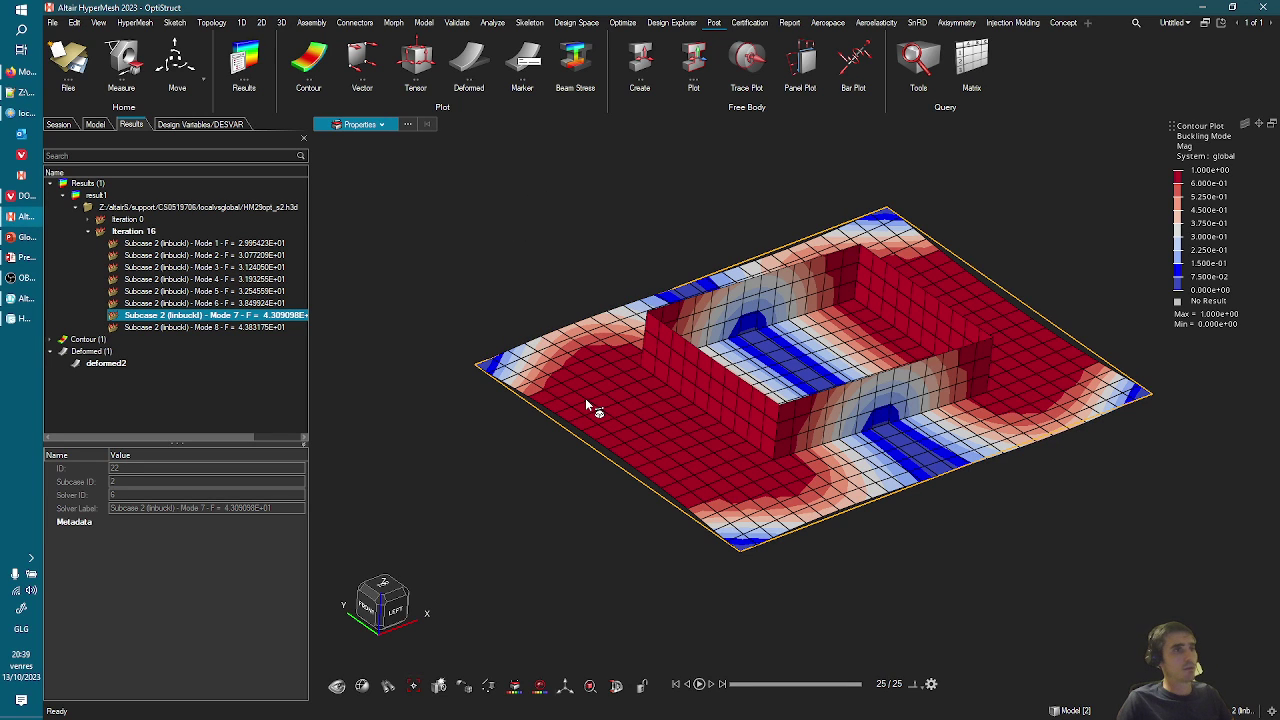
{"action": "mouse_move", "coordinate": [586, 401]}
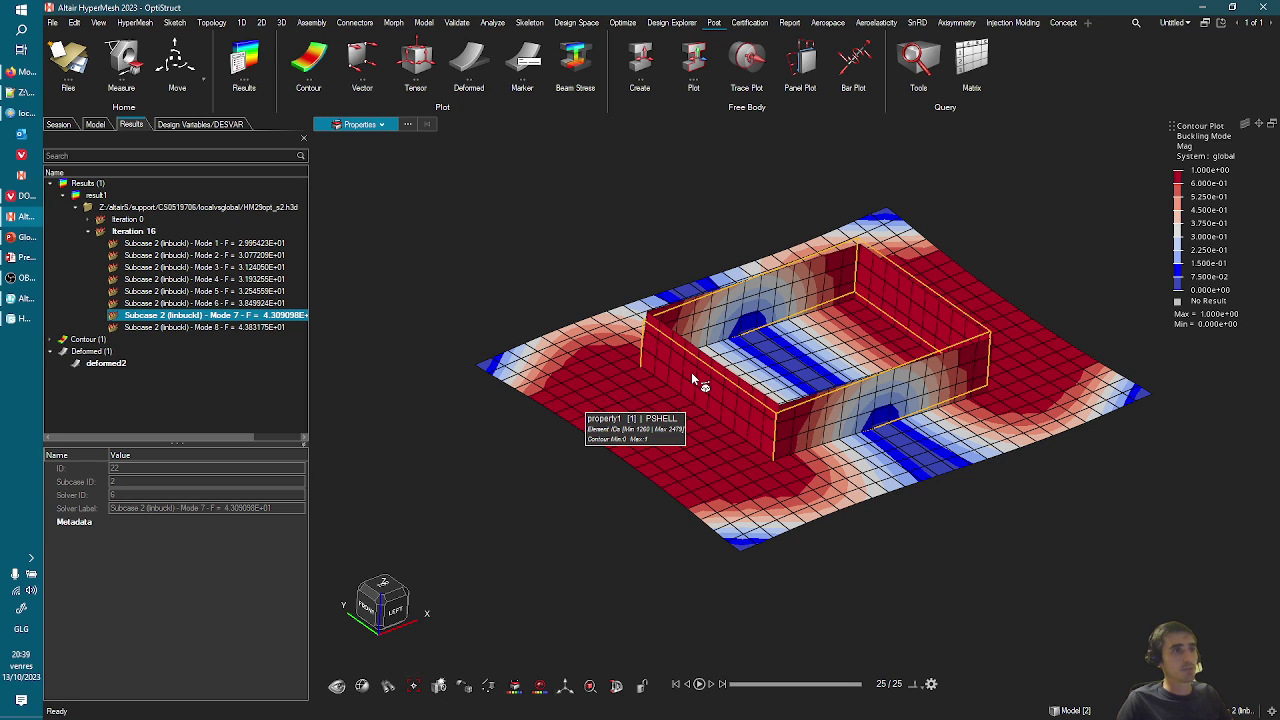
{"action": "mouse_move", "coordinate": [692, 378]}
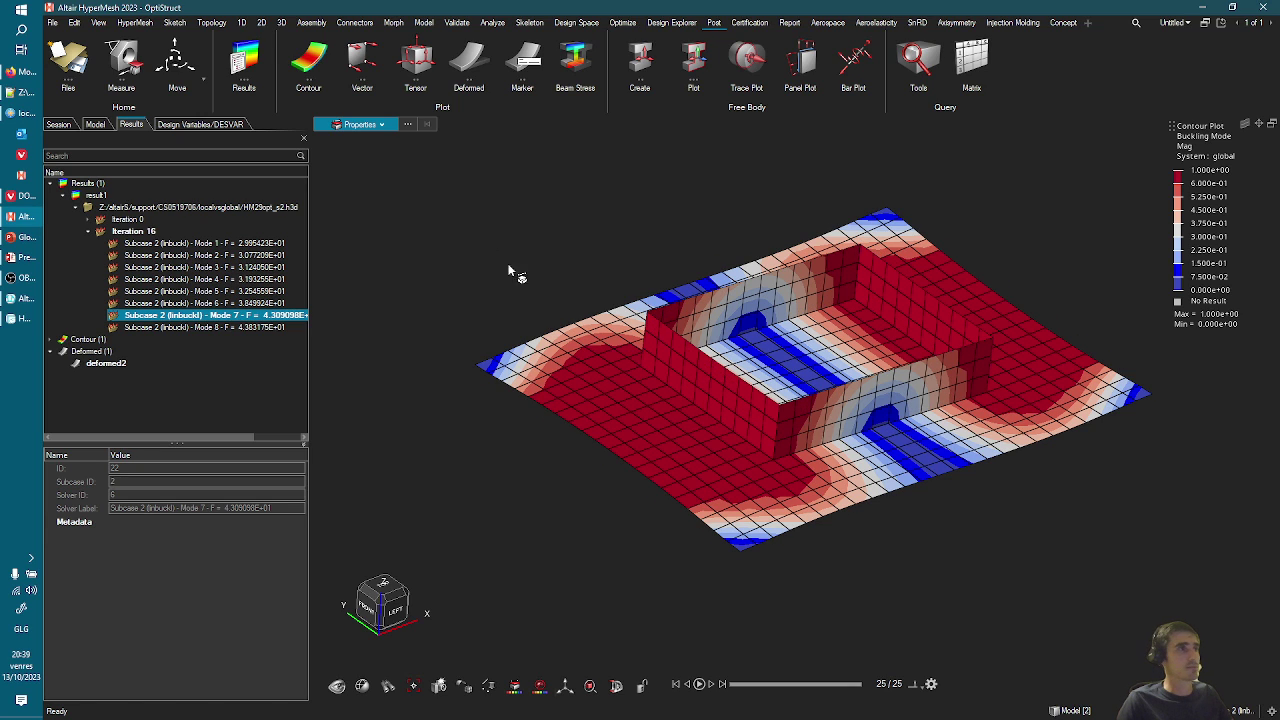
{"action": "right_click", "coordinate": [460, 212]}
- Return to Notepad++ and check the optimized property values of both PSHELLs in HM29opt.out
{"action": "key", "text": "alt+Tab"}
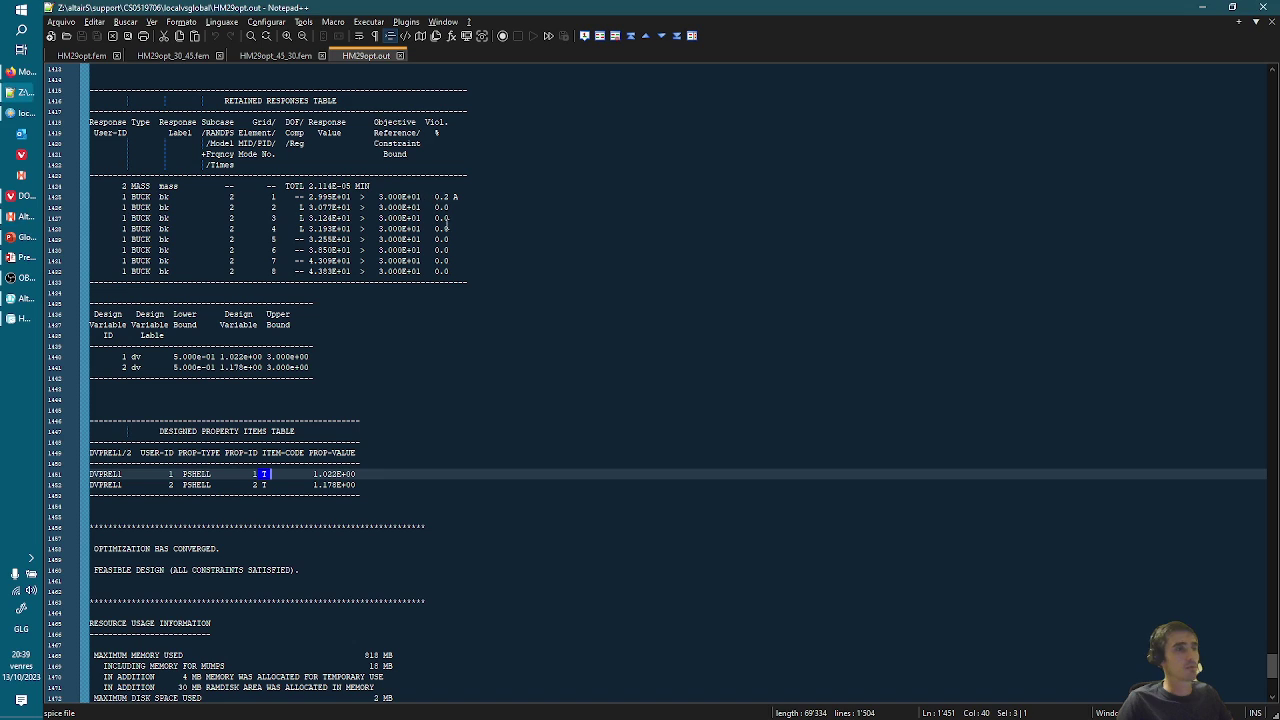
{"action": "left_click", "coordinate": [314, 473]}
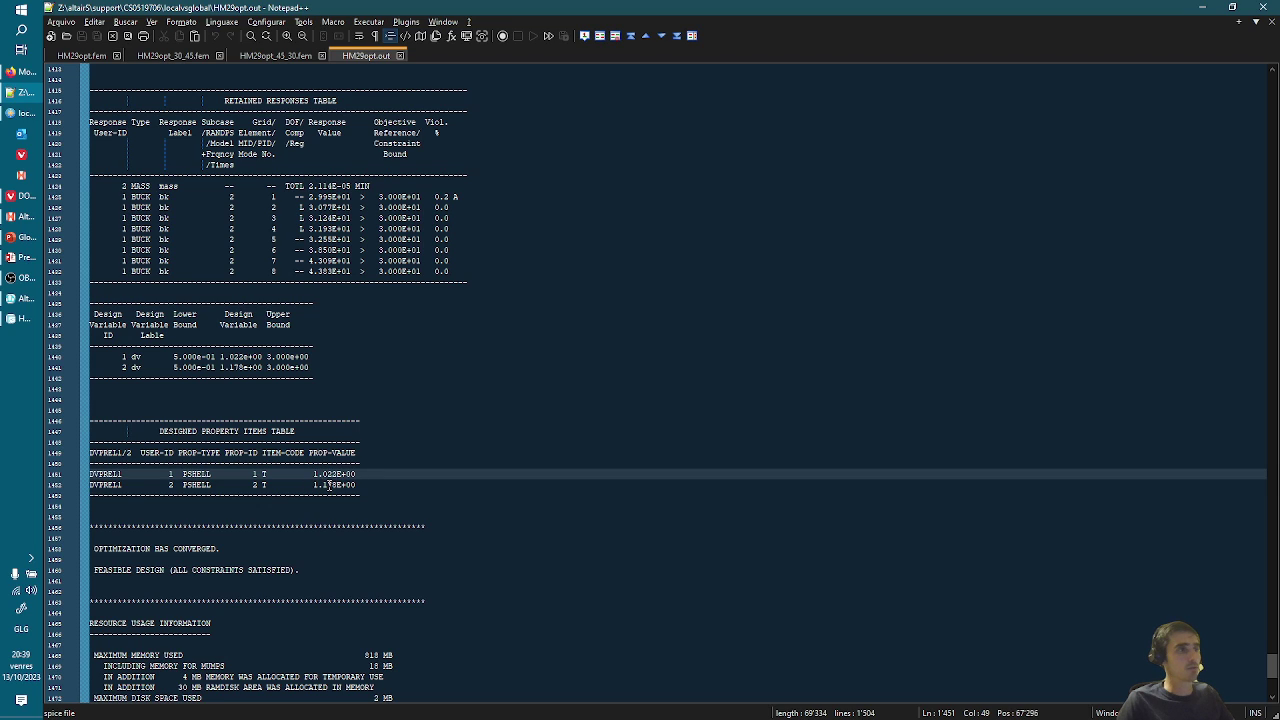
{"action": "left_click", "coordinate": [407, 143]}
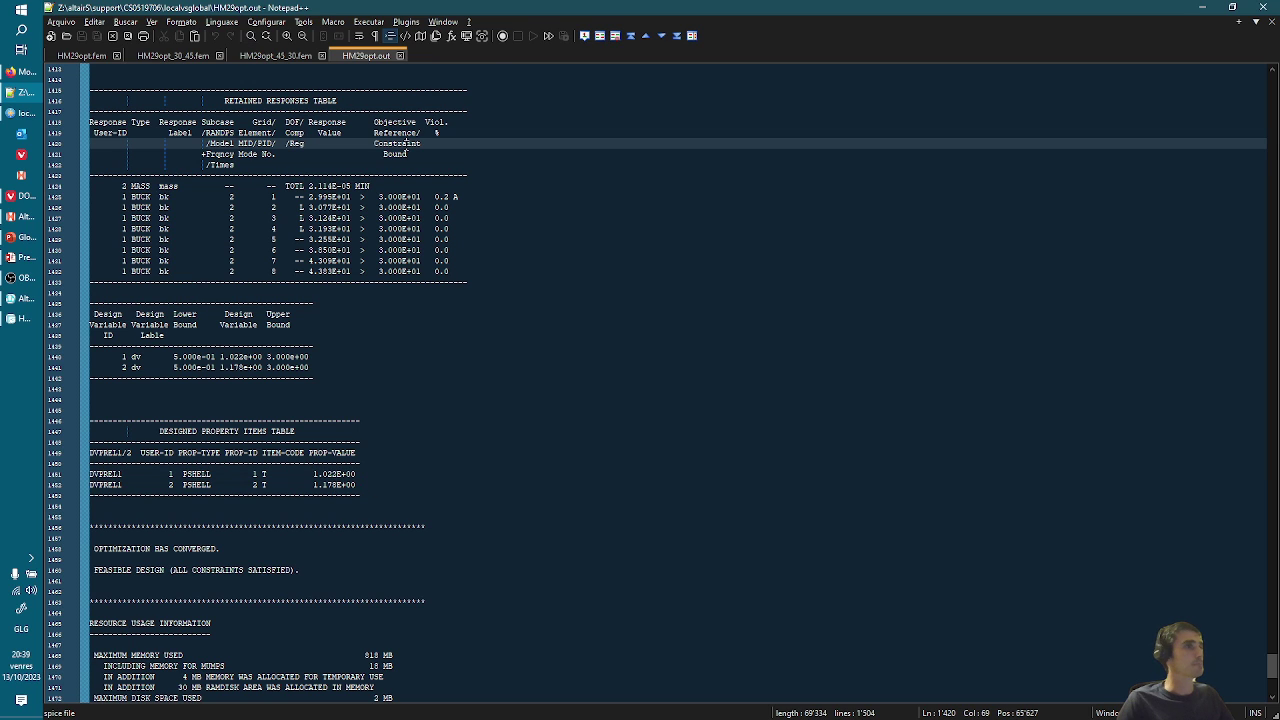
- Filter the folder's files by *.out and open HM29opt_30_45.out
{"action": "key", "text": "ctrl+o"}
{"action": "type", "text": "*.out"}
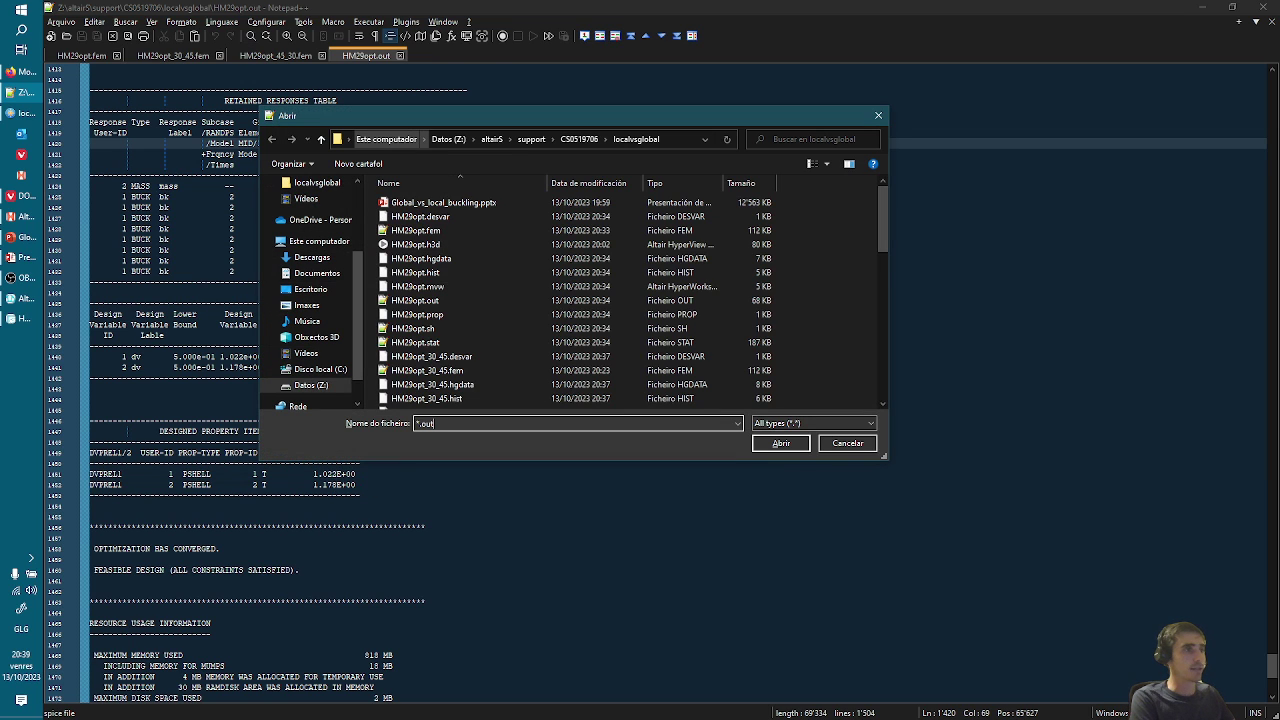
{"action": "key", "text": "Return"}
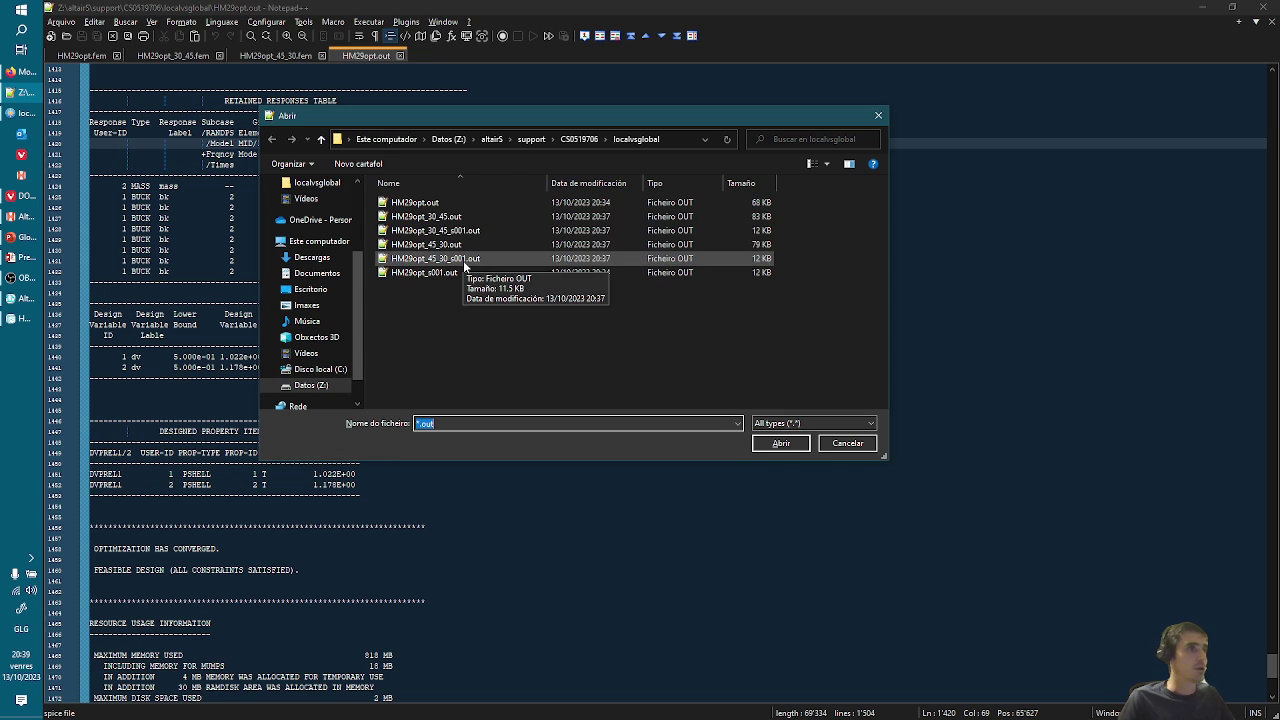
{"action": "double_click", "coordinate": [459, 218]}
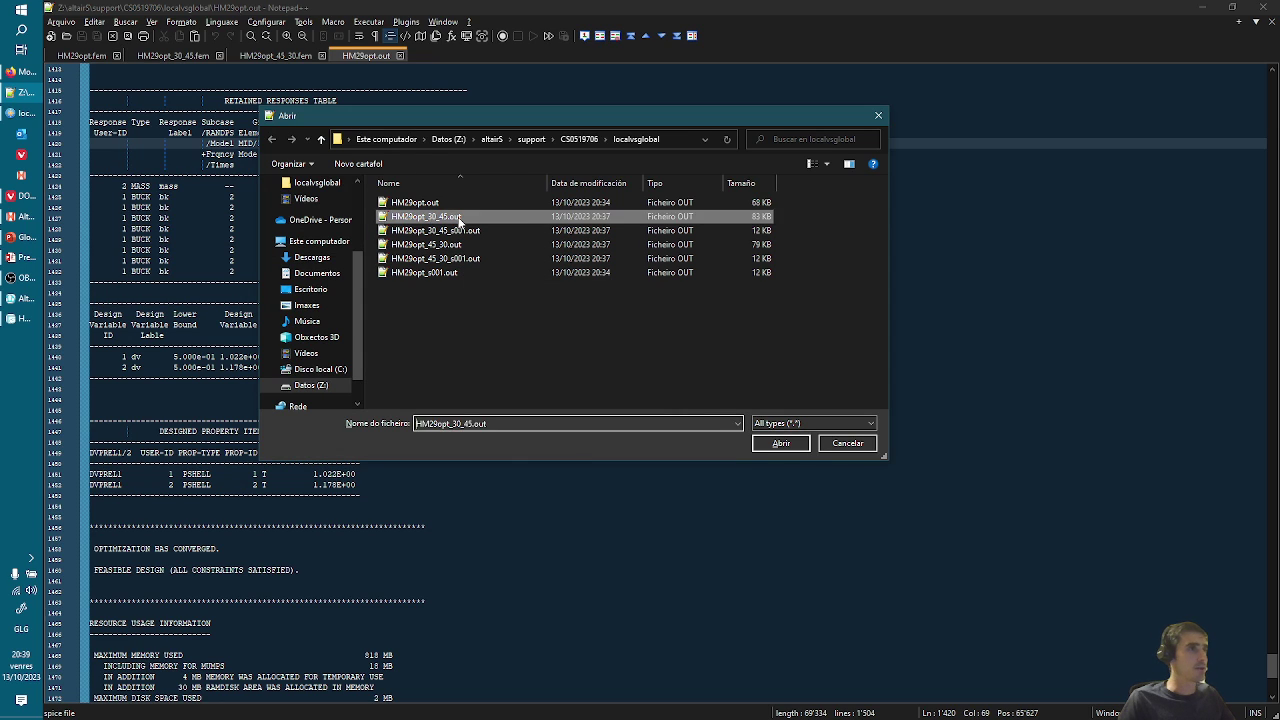
{"action": "left_click", "coordinate": [387, 350]}
{"action": "scroll", "coordinate": [387, 354], "scroll_direction": "down", "scroll_amount": 7}
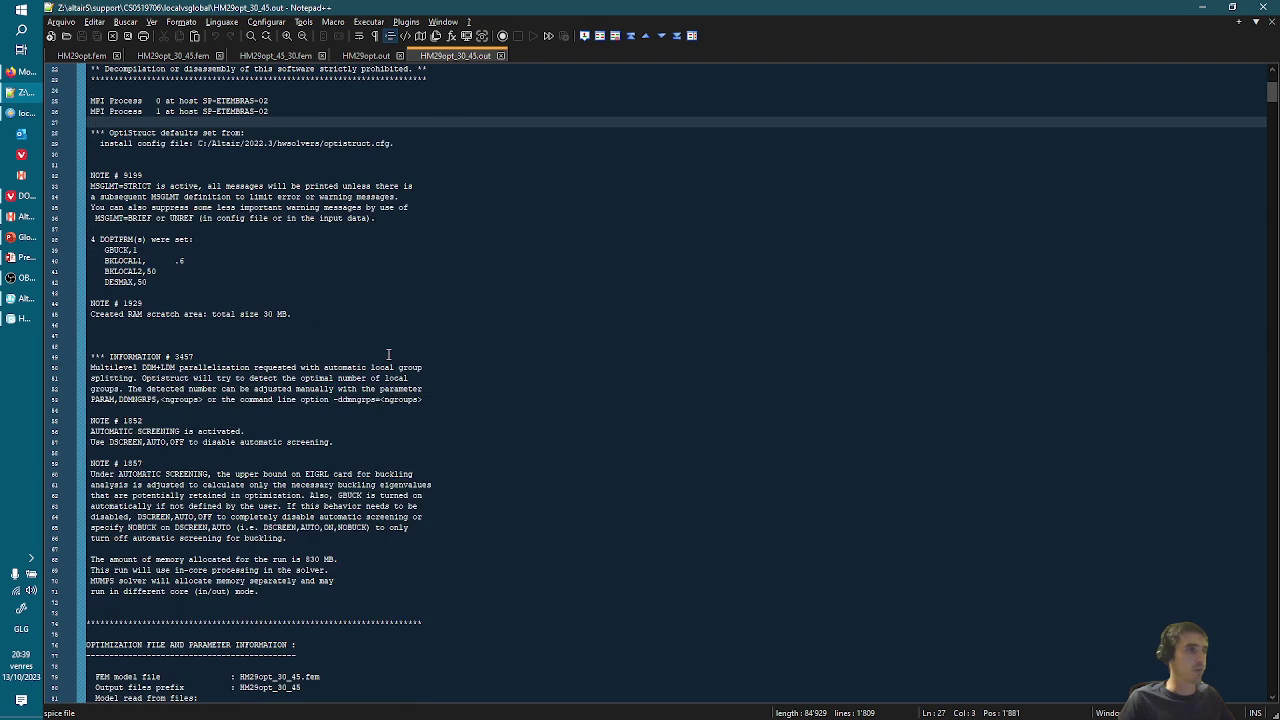
{"action": "scroll", "coordinate": [388, 353], "scroll_direction": "up", "scroll_amount": 7}
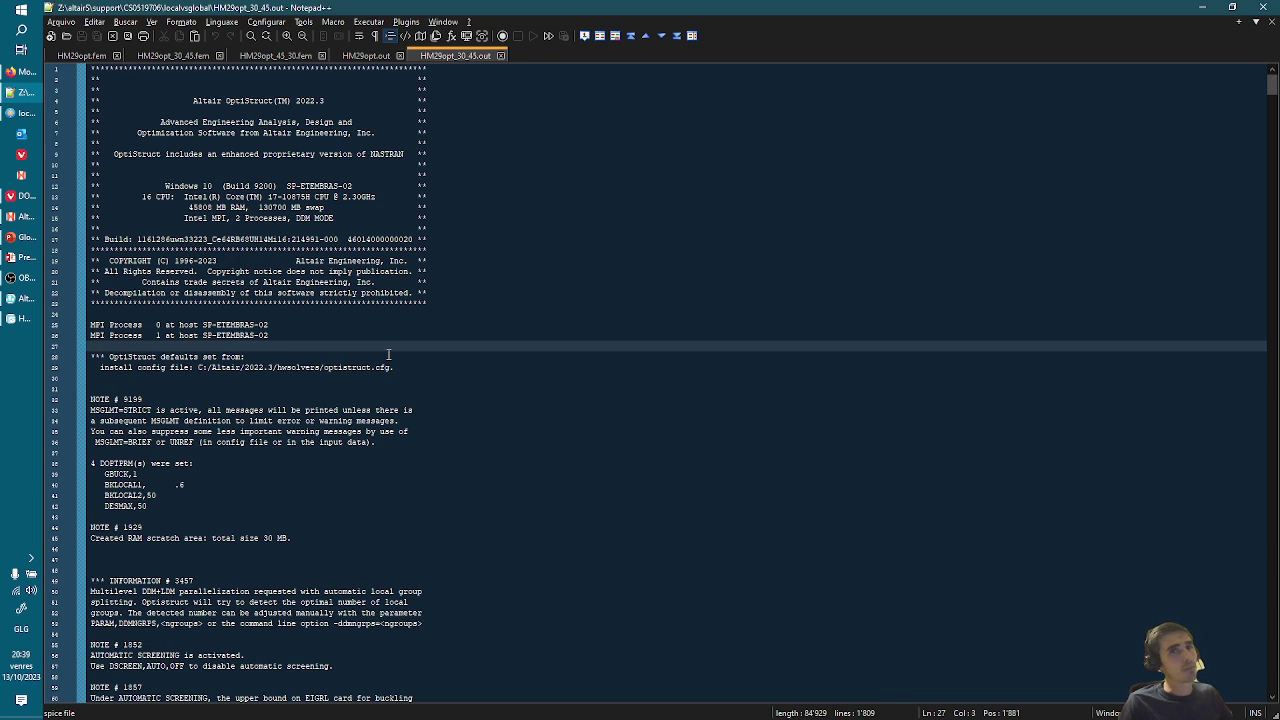
{"action": "left_click", "coordinate": [388, 354]}
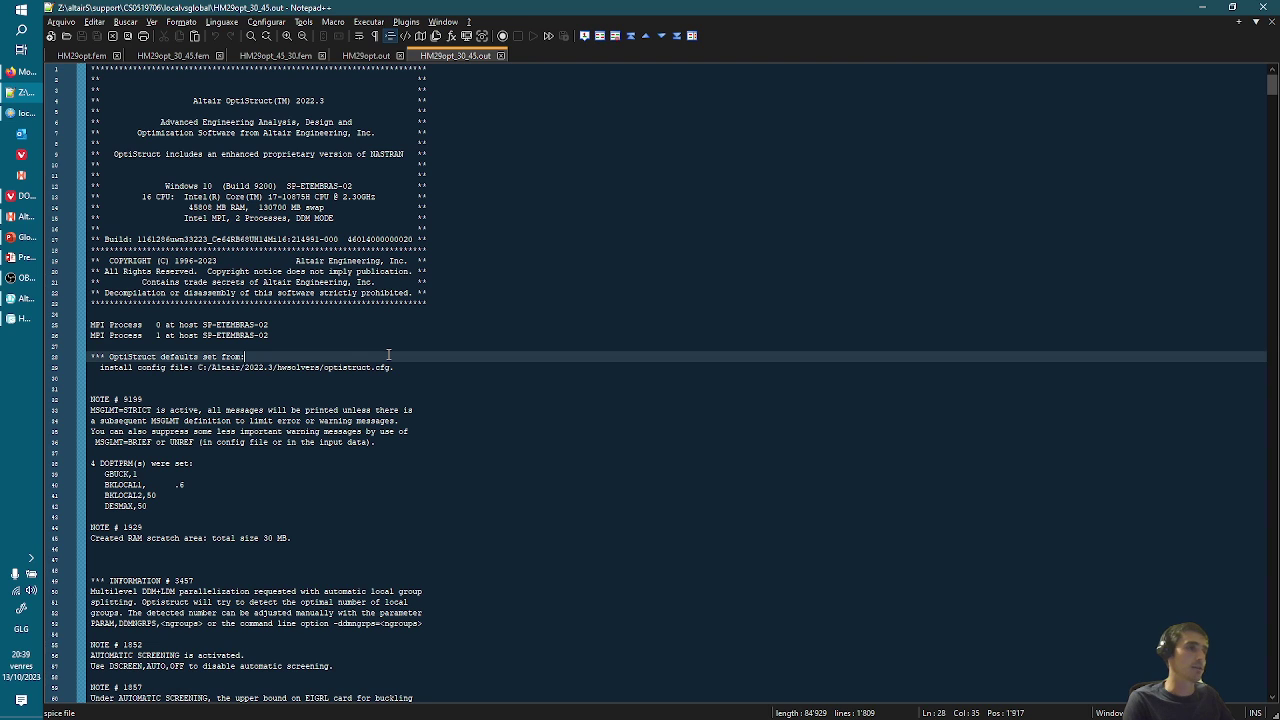
- Highlight the property value of PSHELL 2 in the Designed Property Items table near the end of HM29opt_30_45.out
{"action": "key", "text": "ctrl+End"}
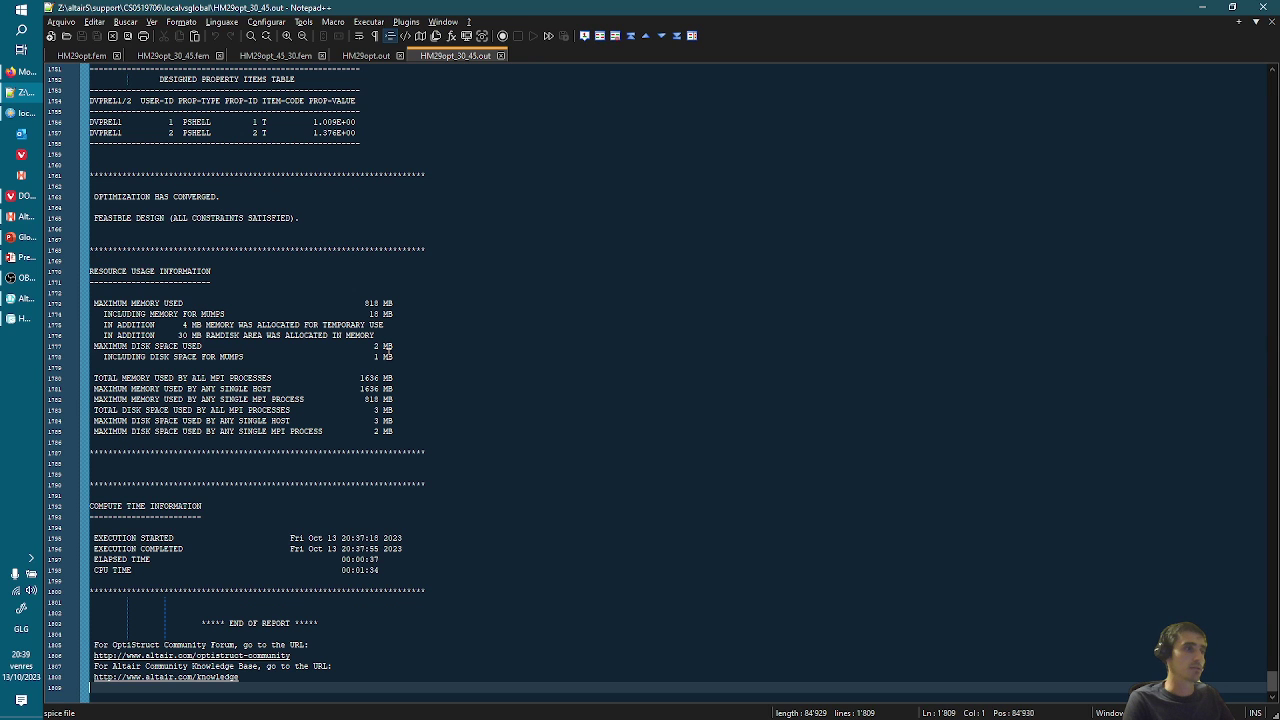
{"action": "scroll", "coordinate": [389, 350], "scroll_direction": "up", "scroll_amount": 3}
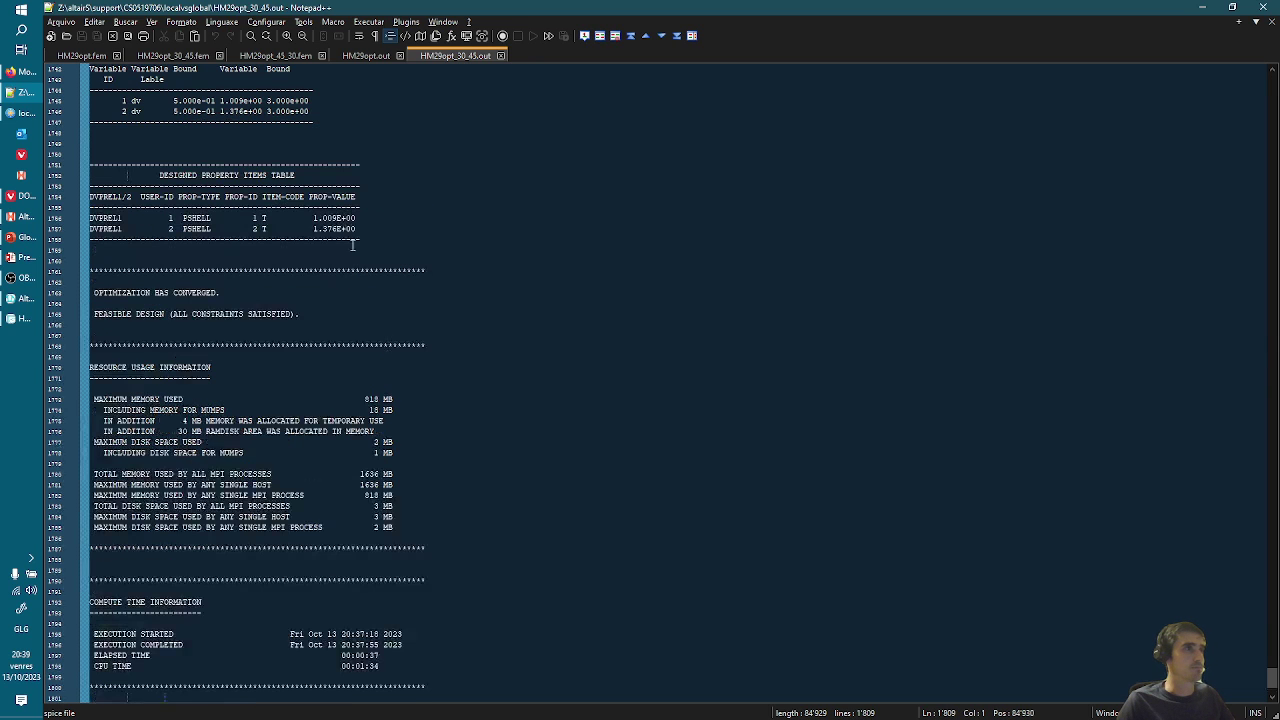
{"action": "left_click_drag", "start_coordinate": [313, 229], "coordinate": [354, 229]}
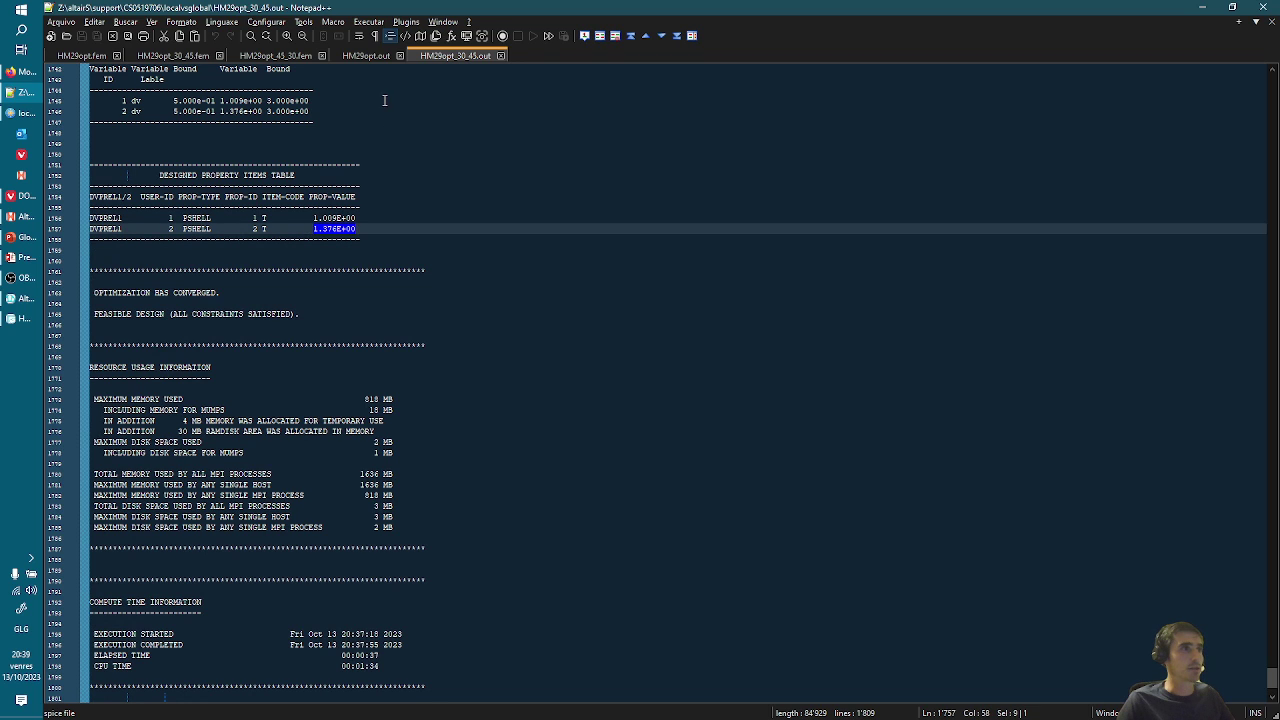
- Compare the PSHELL 2 property value in HM29opt.out with the one in HM29opt_30_45.out
{"action": "left_click", "coordinate": [381, 55]}
{"action": "scroll", "coordinate": [440, 355], "scroll_direction": "down", "scroll_amount": 7}
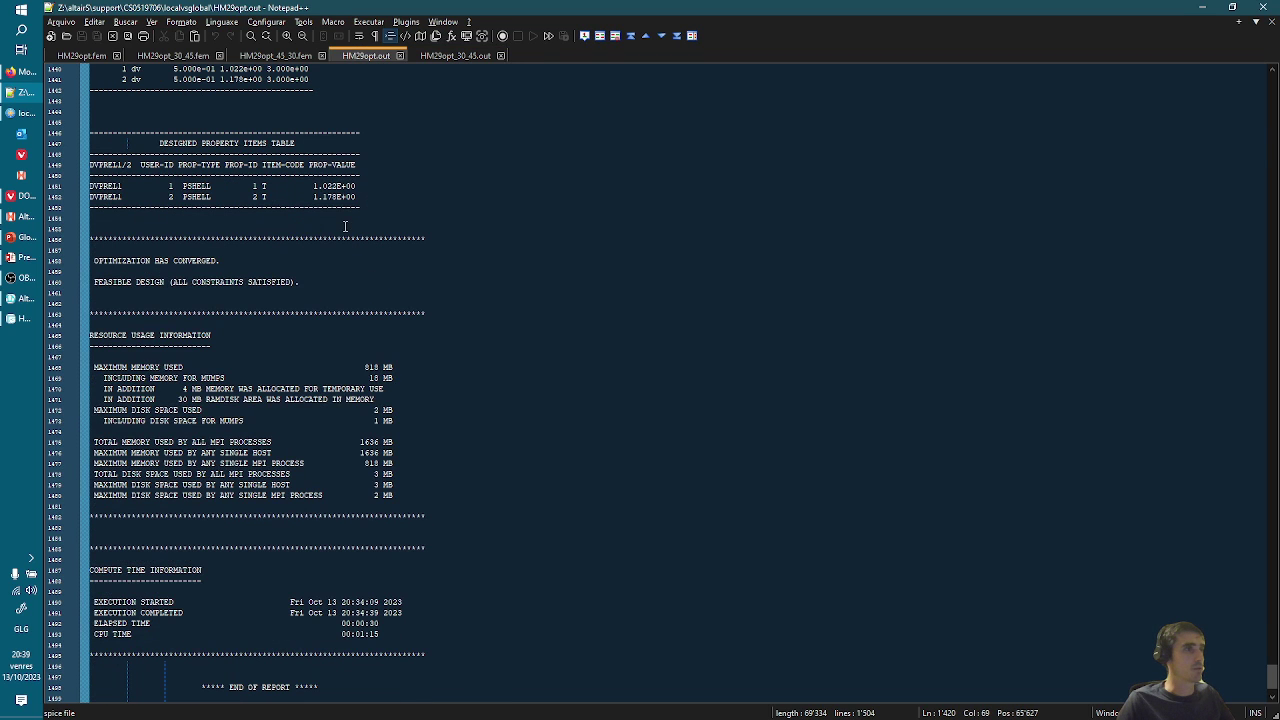
{"action": "left_click_drag", "start_coordinate": [310, 197], "coordinate": [362, 198]}
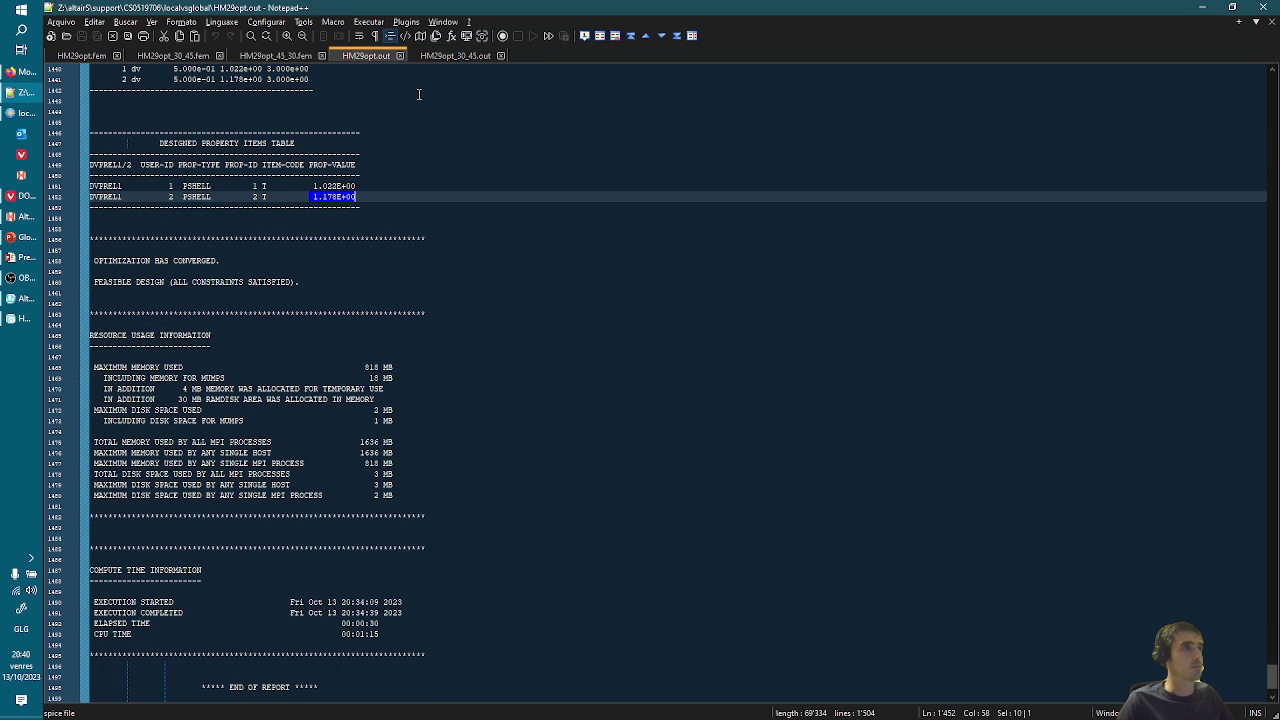
{"action": "left_click", "coordinate": [452, 56]}
{"action": "left_click", "coordinate": [310, 229]}
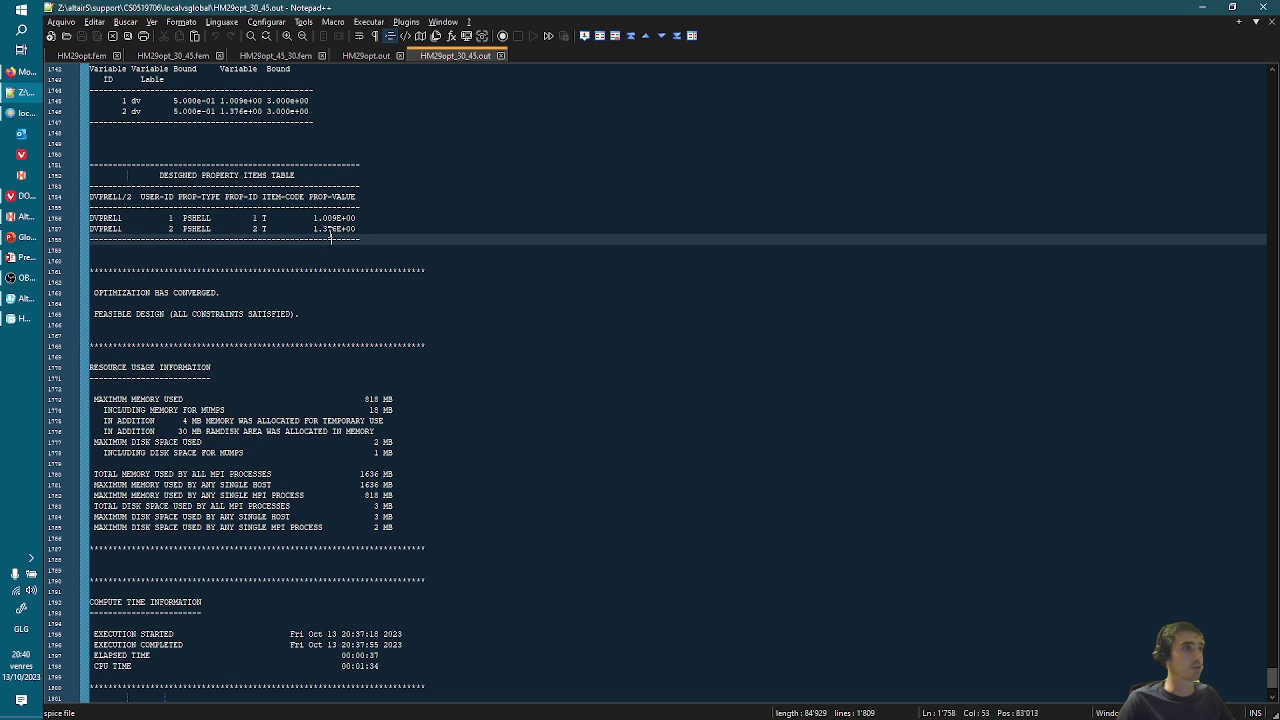
{"action": "left_click_drag", "start_coordinate": [310, 229], "coordinate": [367, 228]}
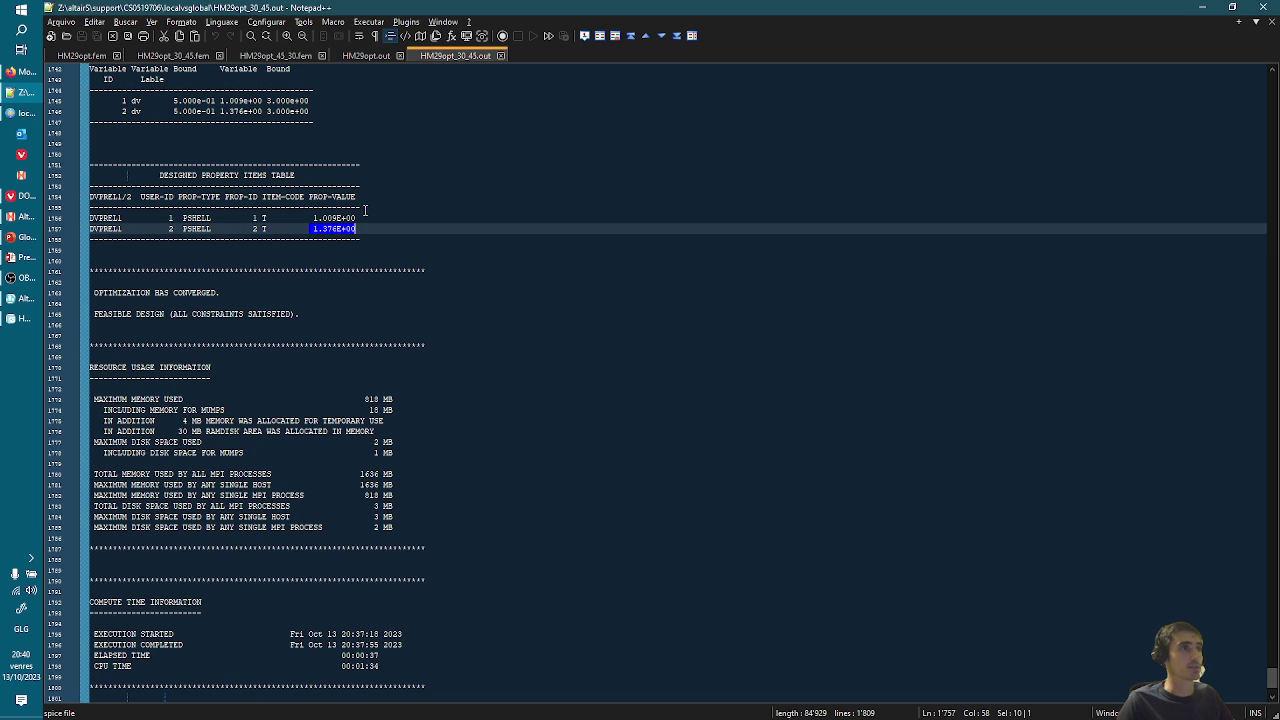
{"action": "left_click", "coordinate": [472, 164]}
- Filter the folder's files by *.out and open HM29opt_45_30.out
{"action": "key", "text": "ctrl+o"}
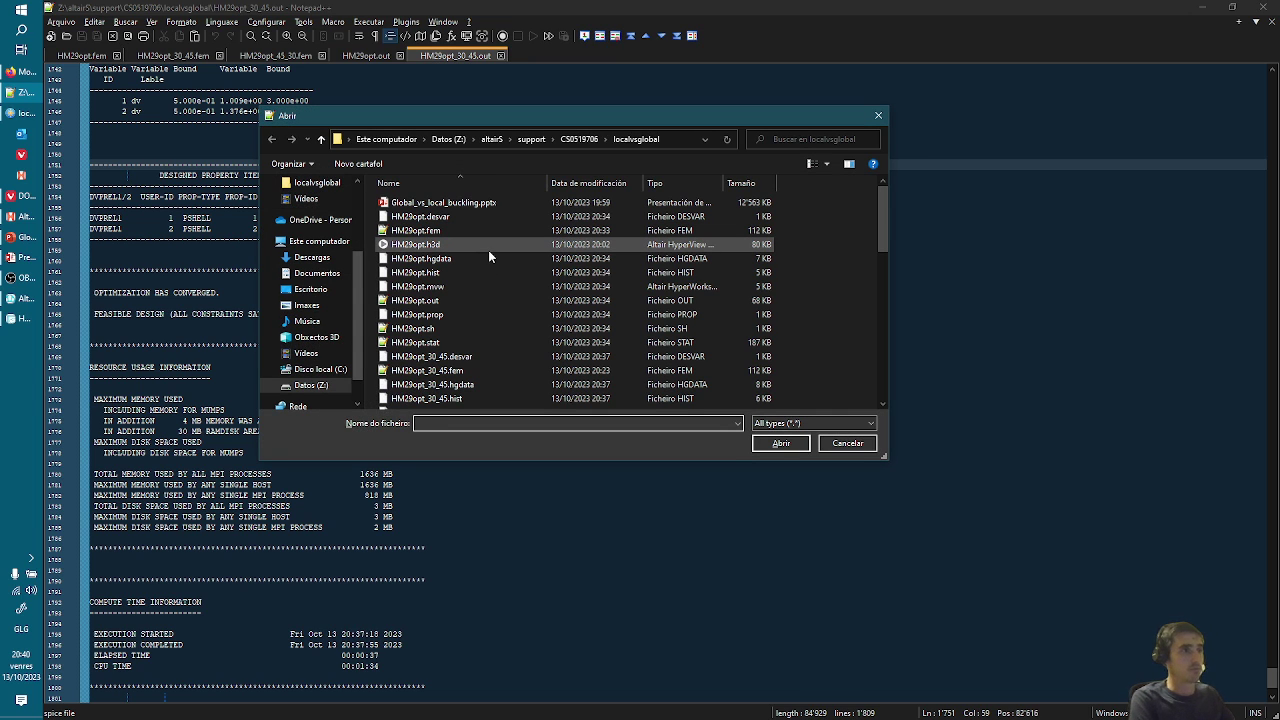
{"action": "type", "text": "*.out"}
{"action": "key", "text": "Return"}
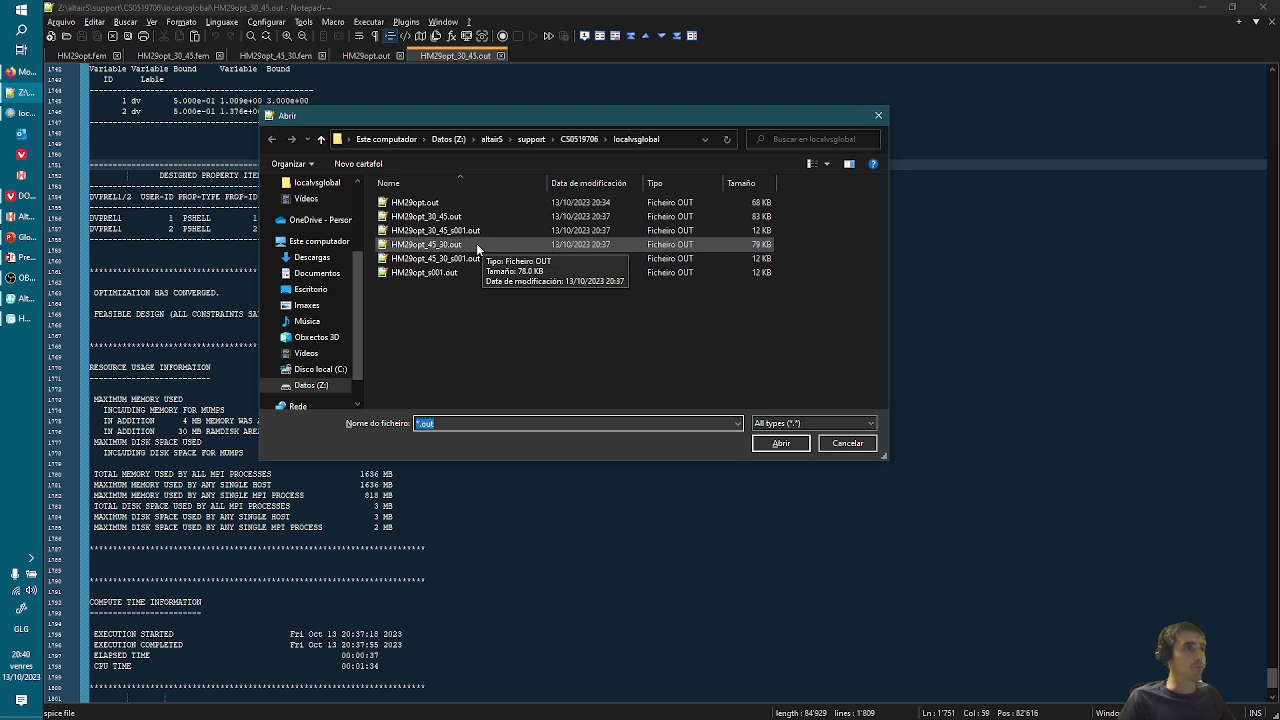
{"action": "double_click", "coordinate": [470, 248]}
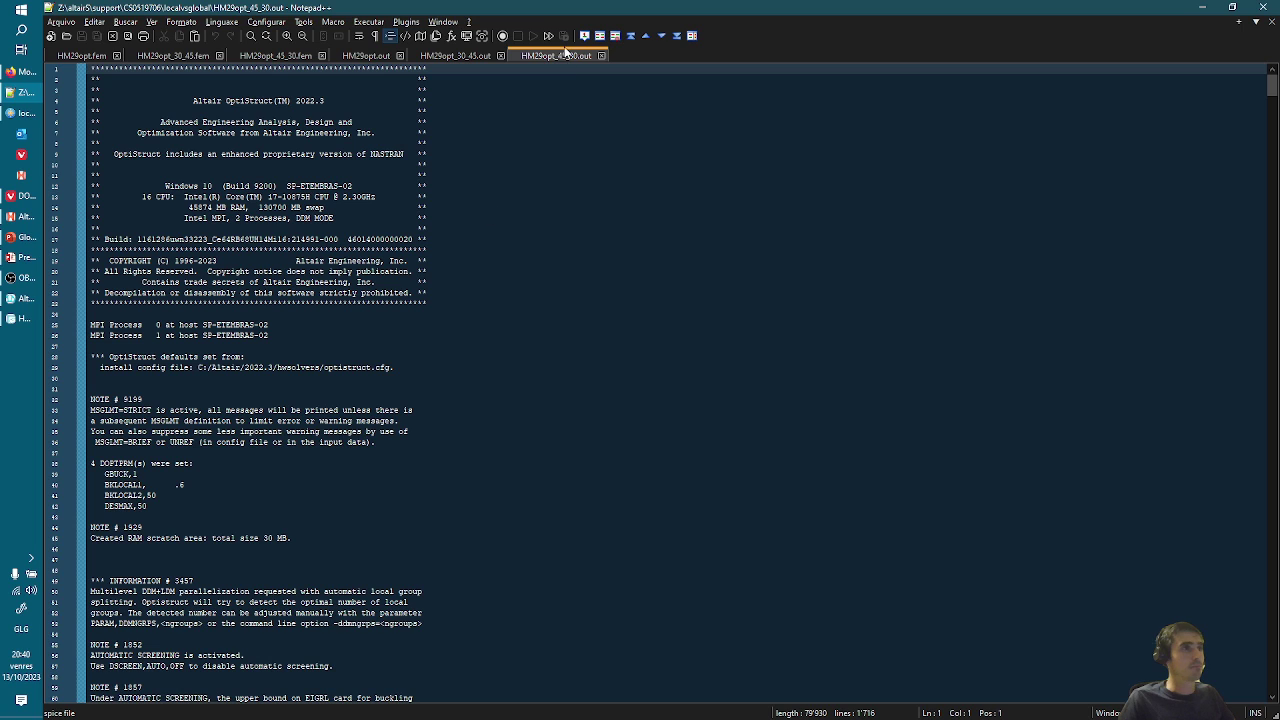
- Put HM29opt_45_30.out in a separate view beside HM29opt_30_45.out and go to the end of both files
{"action": "left_click_drag", "start_coordinate": [564, 55], "coordinate": [888, 148]}
{"action": "left_click", "coordinate": [900, 158]}
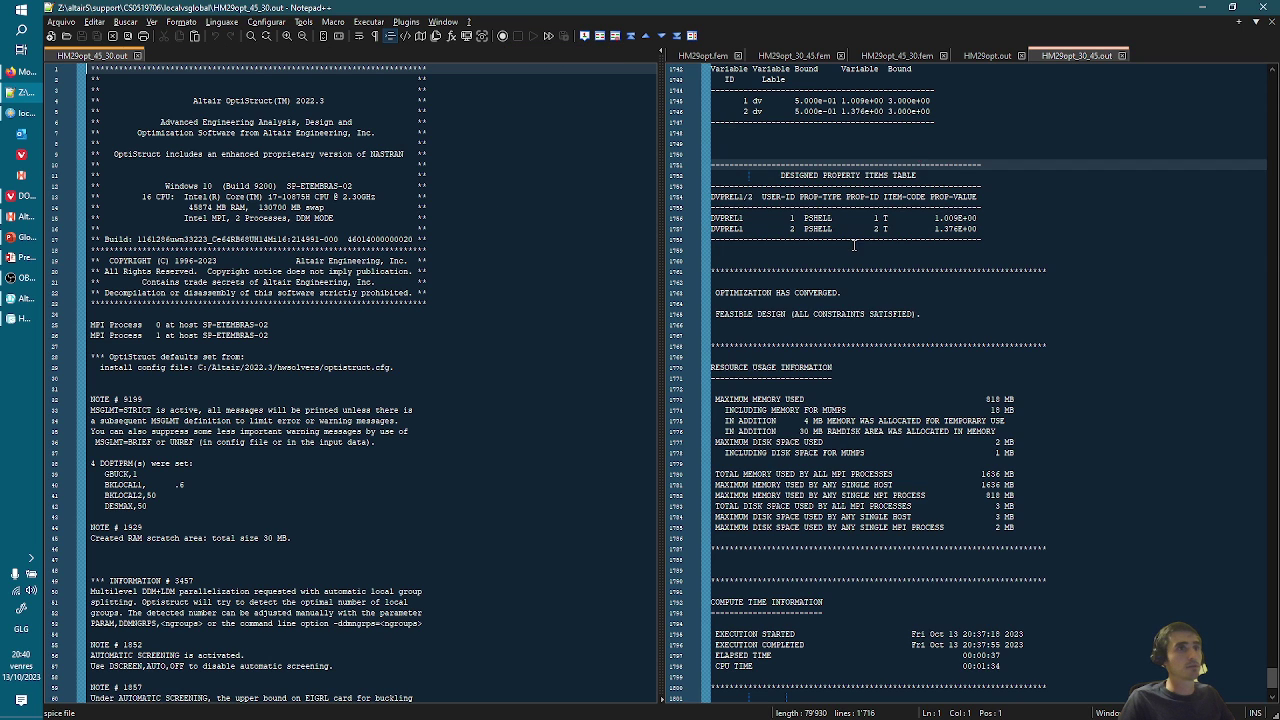
{"action": "left_click", "coordinate": [350, 376]}
{"action": "key", "text": "ctrl+End"}
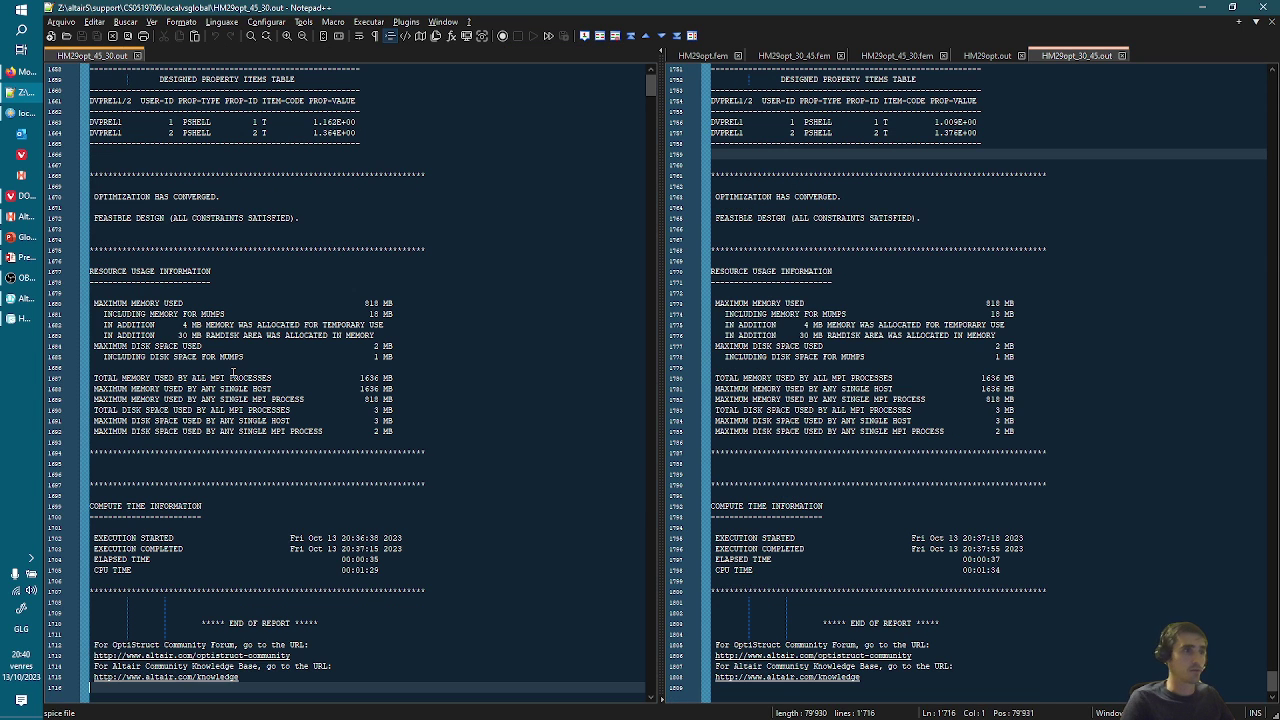
{"action": "left_click", "coordinate": [1050, 505]}
{"action": "key", "text": "ctrl+End"}
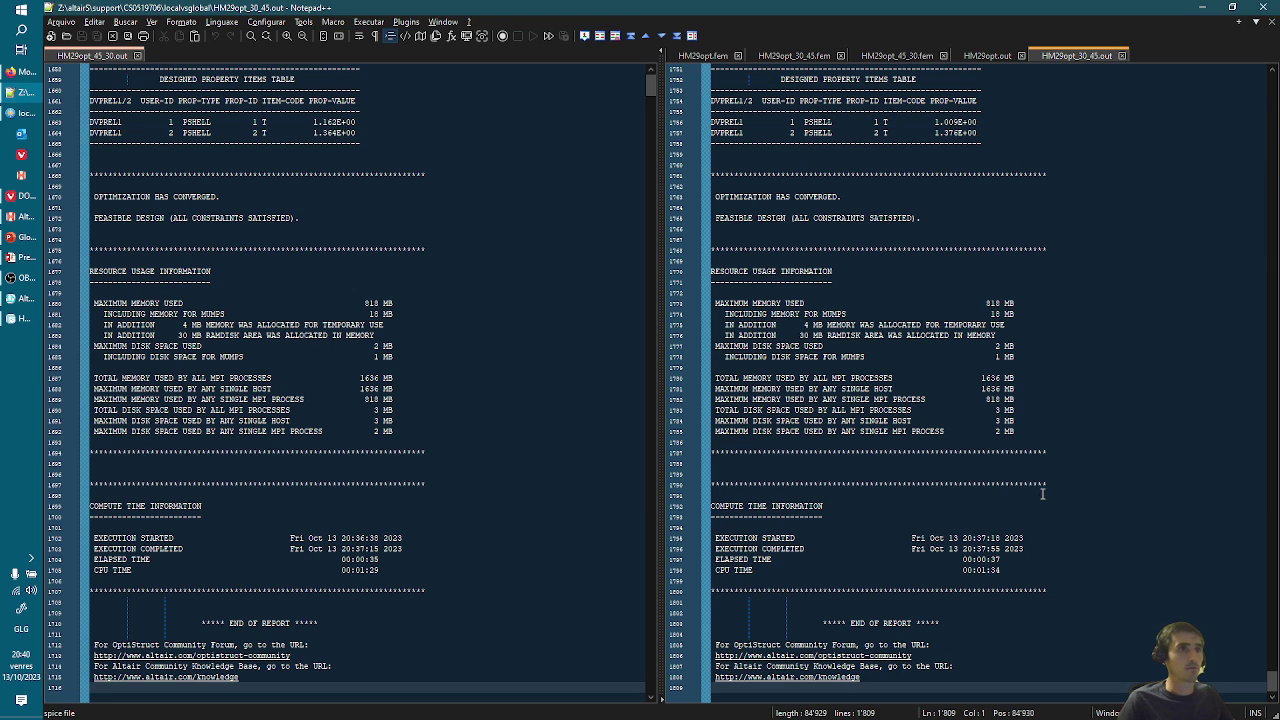
- Compare the PSHELL 1 and PSHELL 2 property values between HM29opt_45_30.out and HM29opt_30_45.out
{"action": "left_click", "coordinate": [390, 132]}
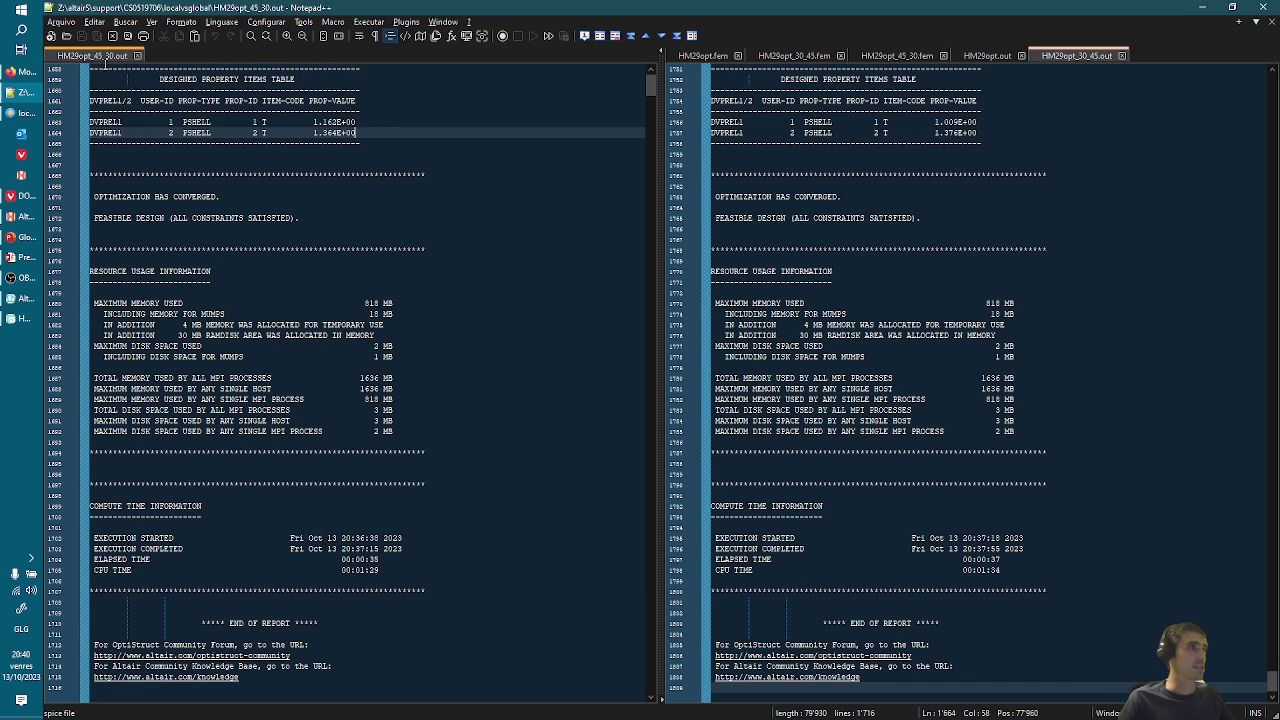
{"action": "left_click", "coordinate": [978, 176]}
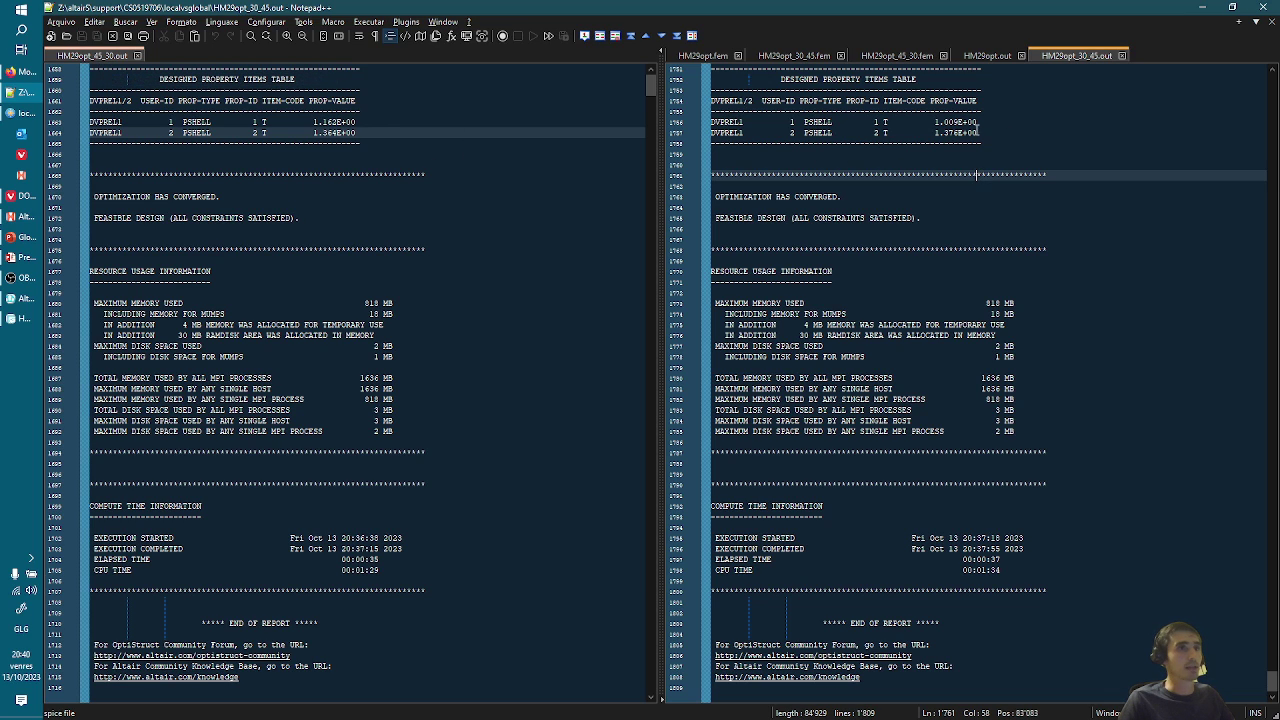
{"action": "left_click_drag", "start_coordinate": [935, 132], "coordinate": [977, 132]}
{"action": "left_click", "coordinate": [940, 176]}
{"action": "left_click", "coordinate": [330, 122]}
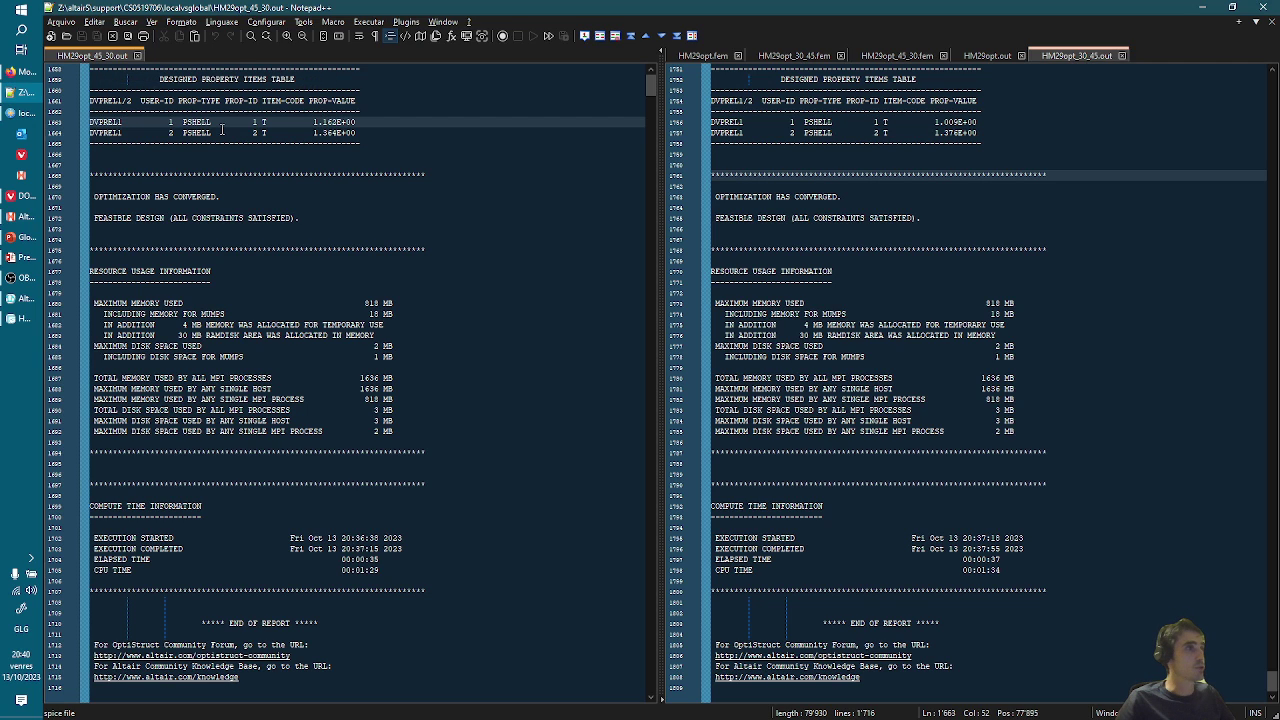
{"action": "left_click_drag", "start_coordinate": [310, 121], "coordinate": [362, 132]}
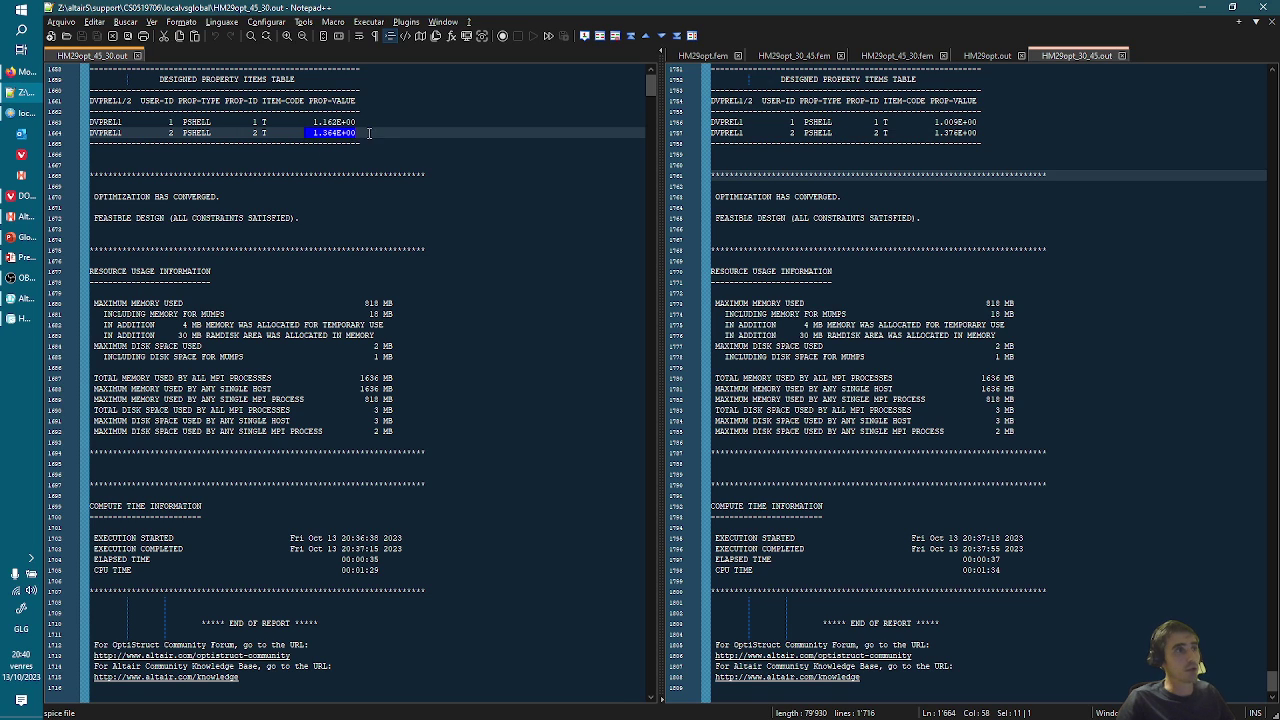
{"action": "left_click_drag", "start_coordinate": [313, 122], "coordinate": [367, 122]}
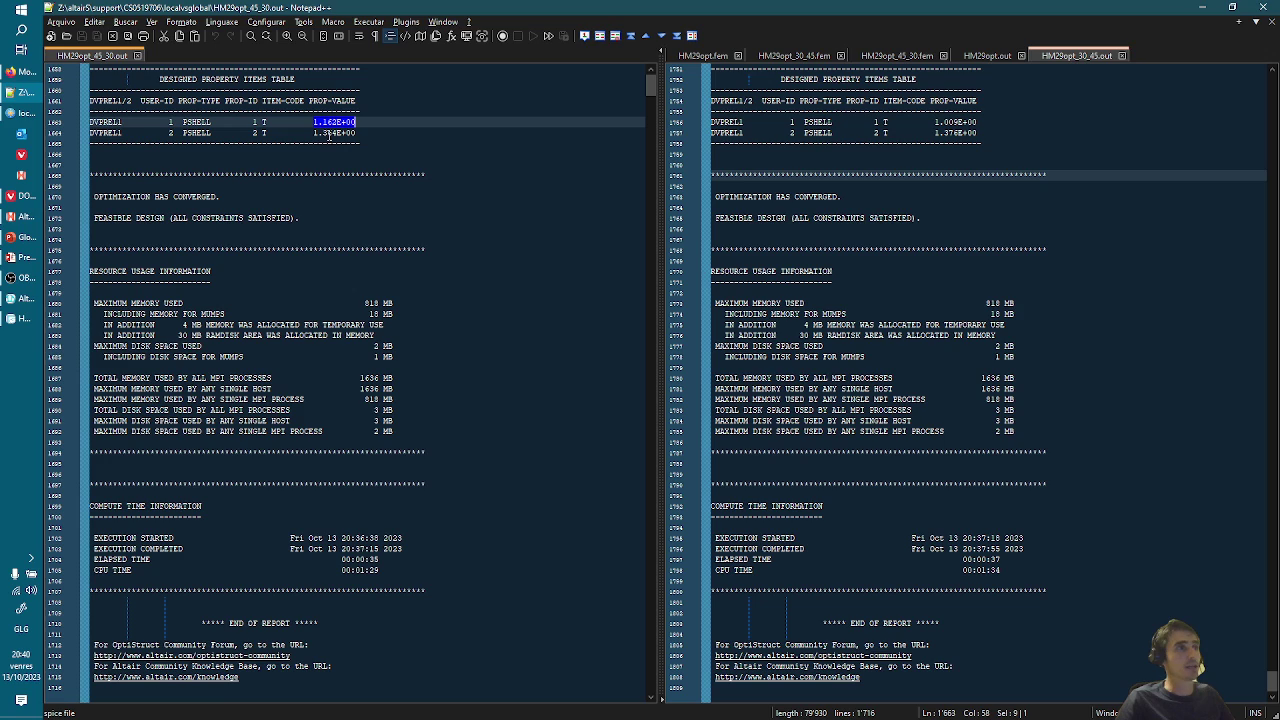
- Compare the retained responses tables of both files and check mode 5's local marking in HM29opt_30_45.out
{"action": "left_click", "coordinate": [382, 249]}
{"action": "scroll", "coordinate": [405, 320], "scroll_direction": "up", "scroll_amount": 10}
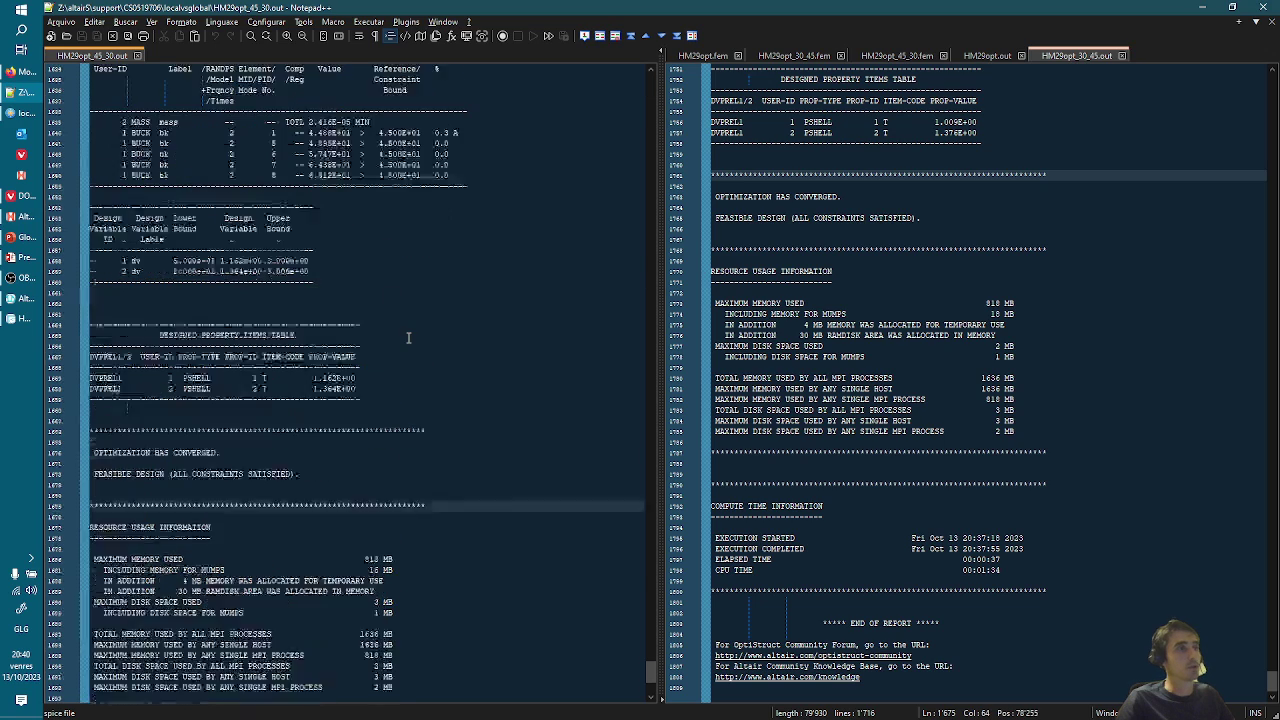
{"action": "left_click", "coordinate": [775, 366]}
{"action": "scroll", "coordinate": [978, 255], "scroll_direction": "up", "scroll_amount": 10}
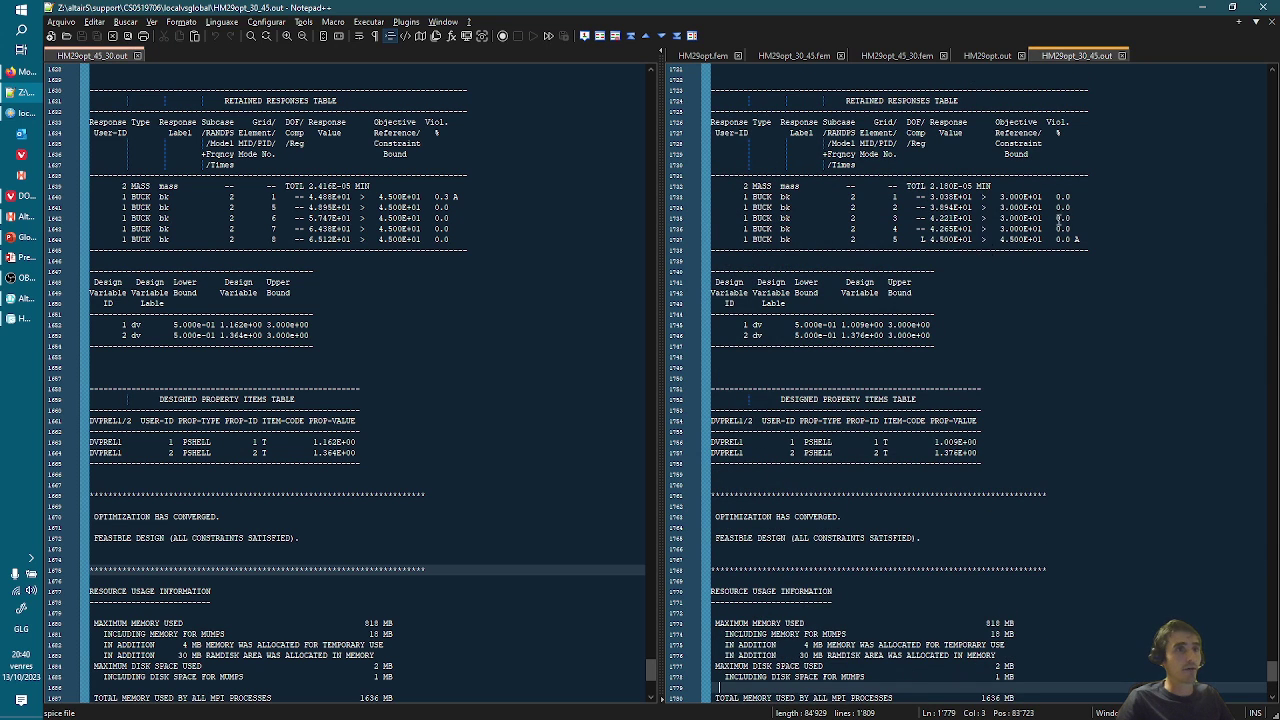
{"action": "left_click", "coordinate": [921, 240]}
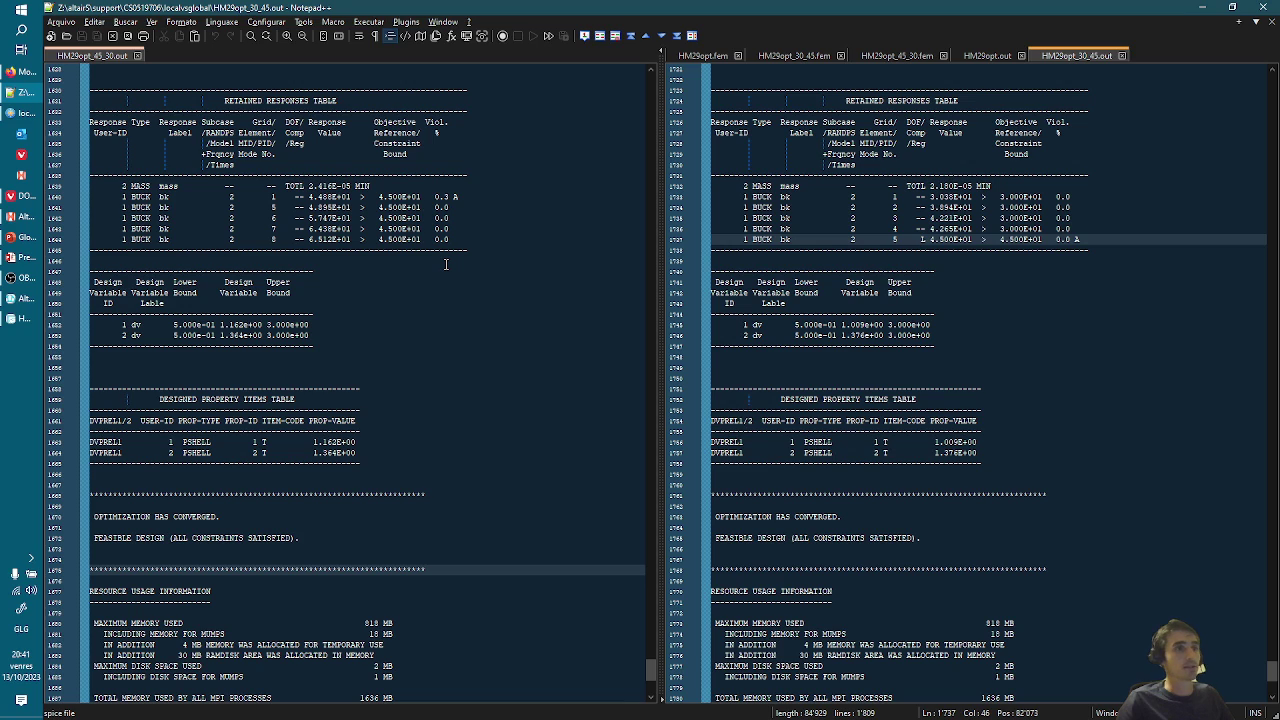
- Switch to HyperMesh and preview the open PowerPoint windows
{"action": "left_click", "coordinate": [16, 222]}
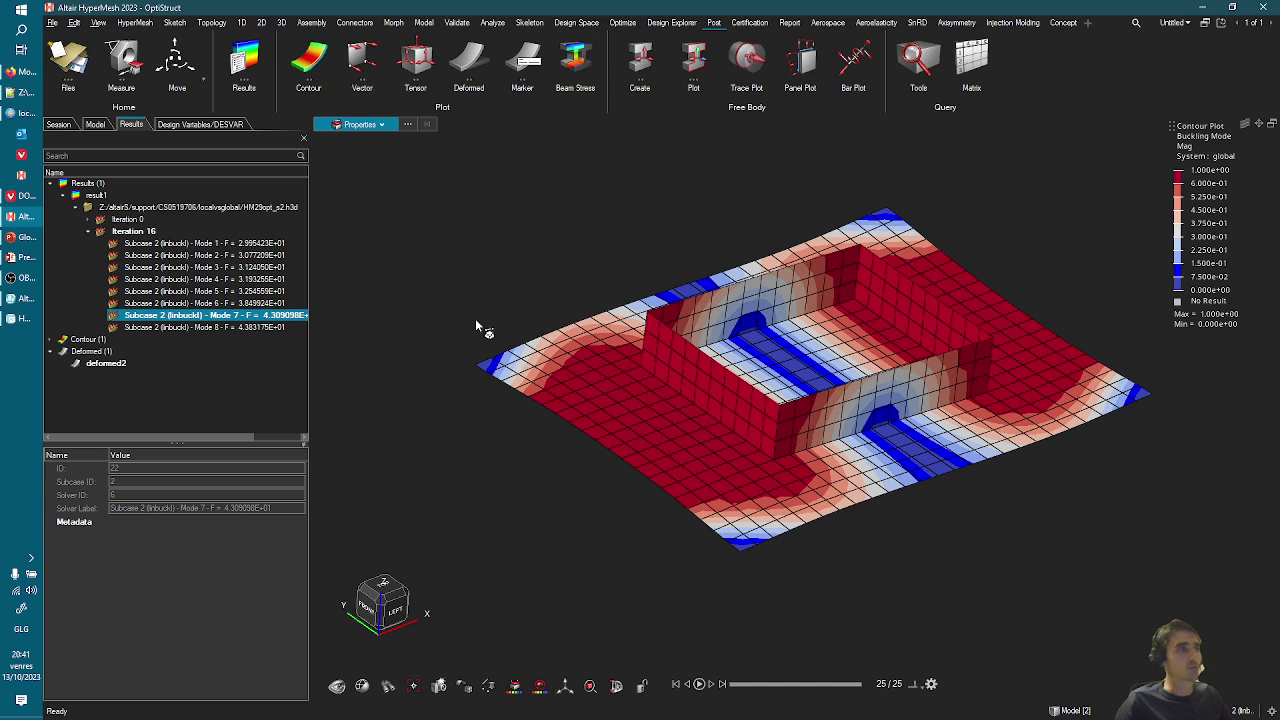
{"action": "mouse_move", "coordinate": [20, 262]}
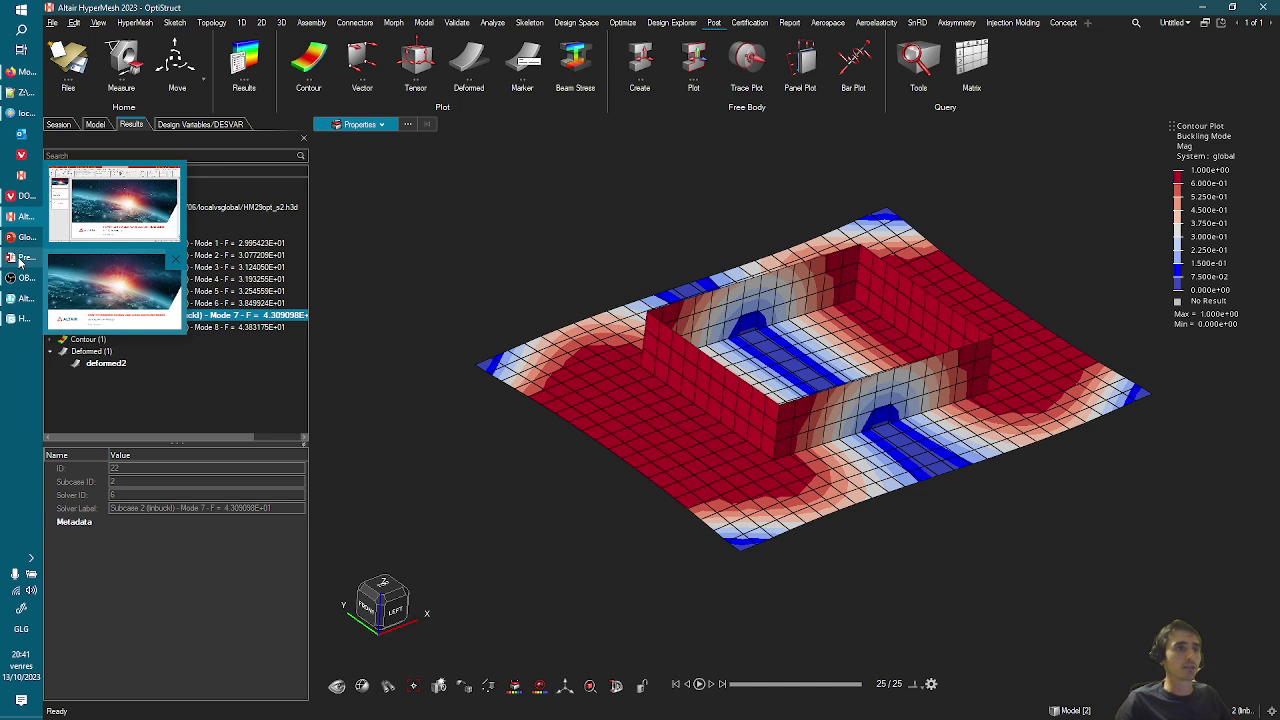